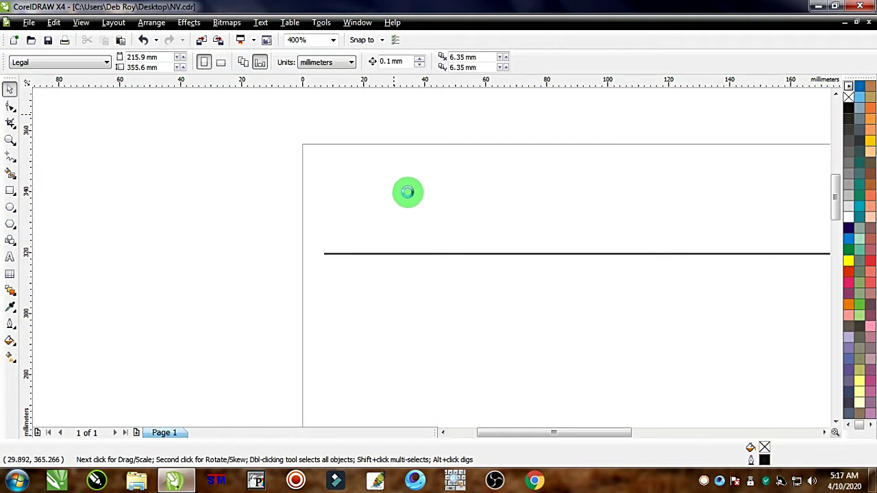
- Duplicate the 200 mm horizontal line about 1.3 mm below itself to form a double line
key(Tab)
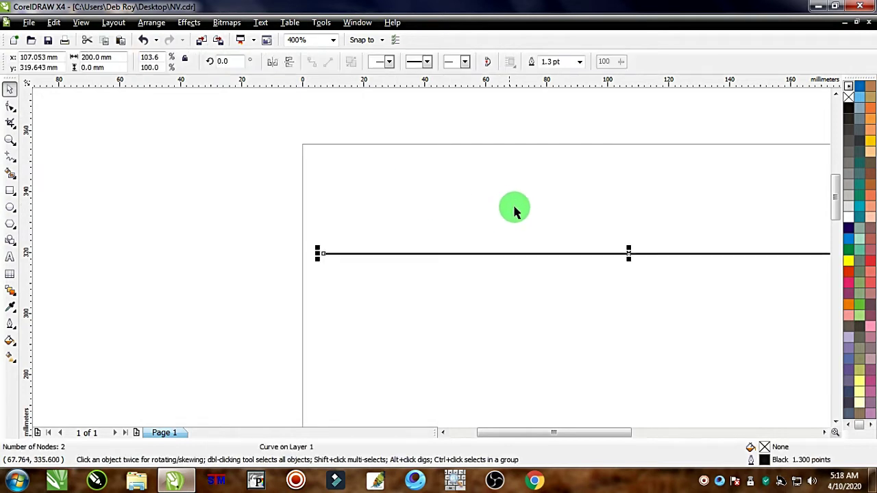
key(F3)
key(shift+F2)
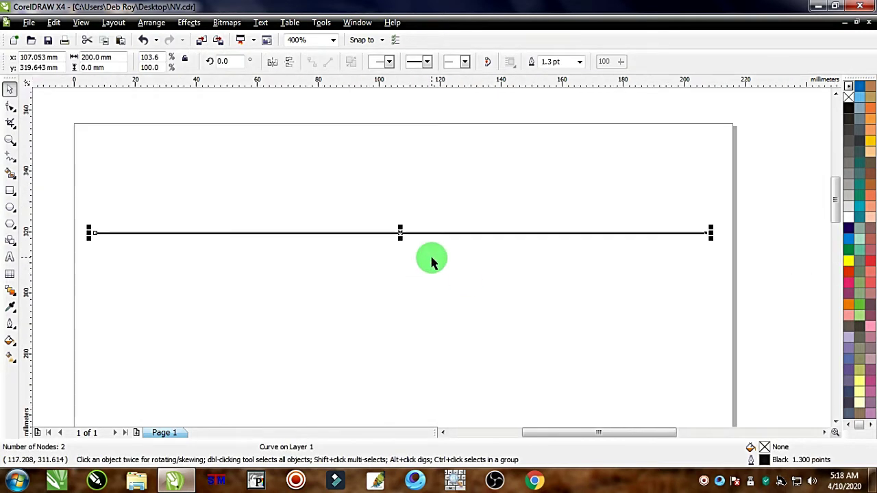
scroll(658, 229, up, 2)
key(ctrl+d)
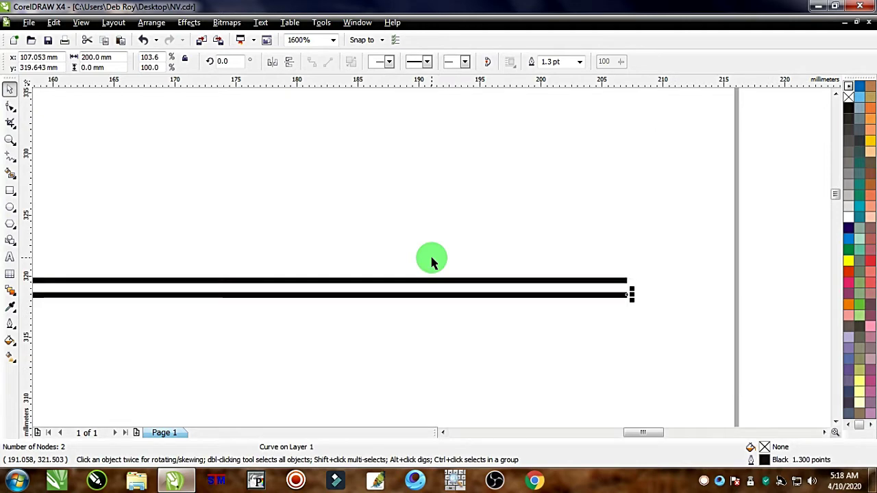
- Draw a temporary rectangle about 8.3 mm wide and 25.5 mm tall across the reference table's Date header cell to measure the header height
scroll(432, 260, down, 4)
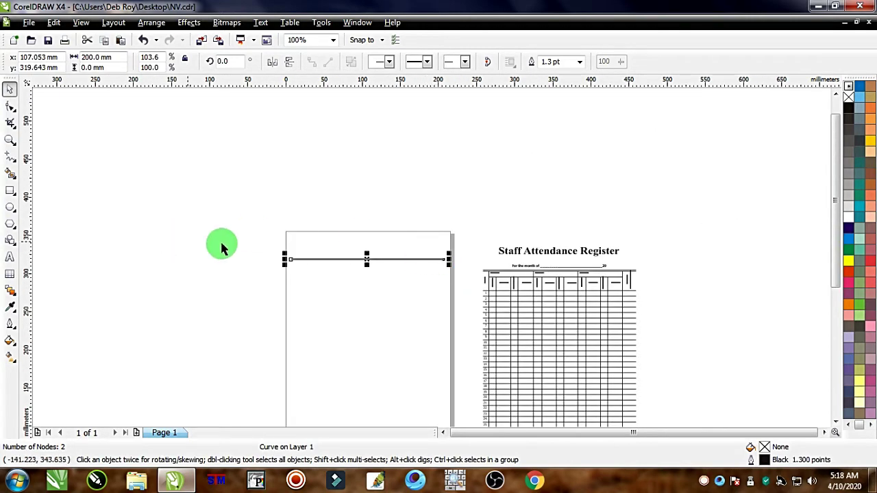
scroll(573, 308, up, 2)
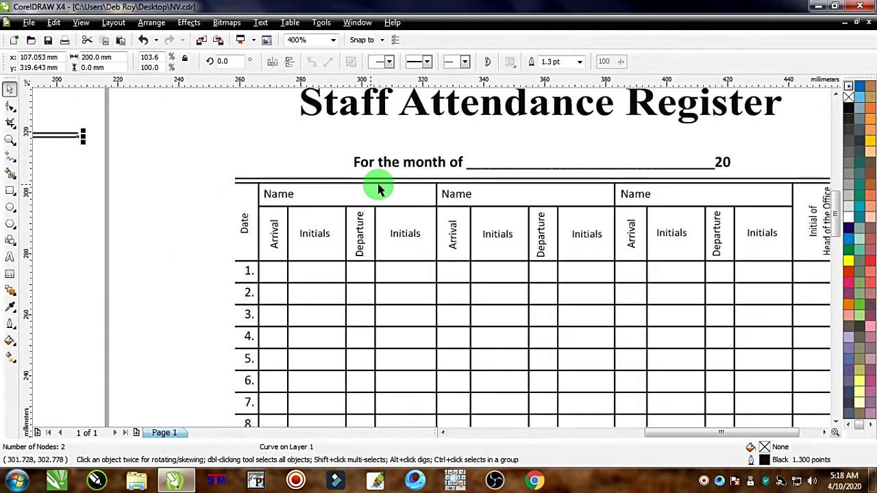
scroll(432, 261, up, 1)
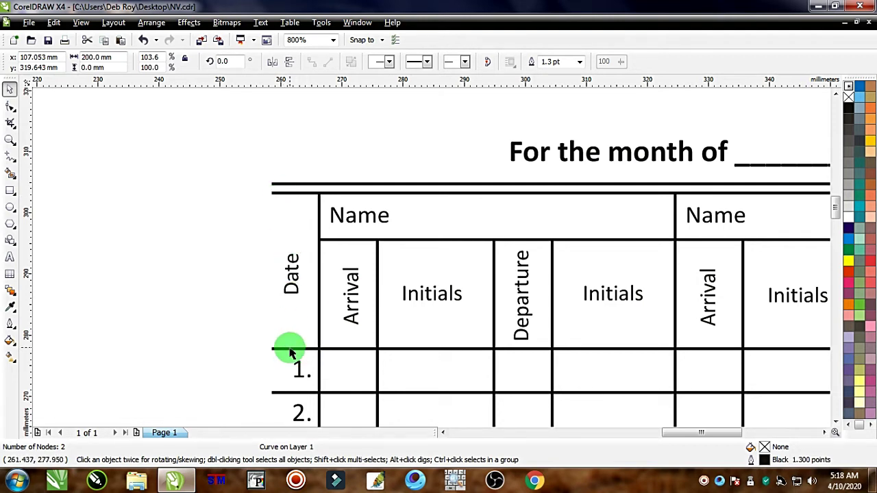
click(10, 191)
drag(284, 193, 336, 350)
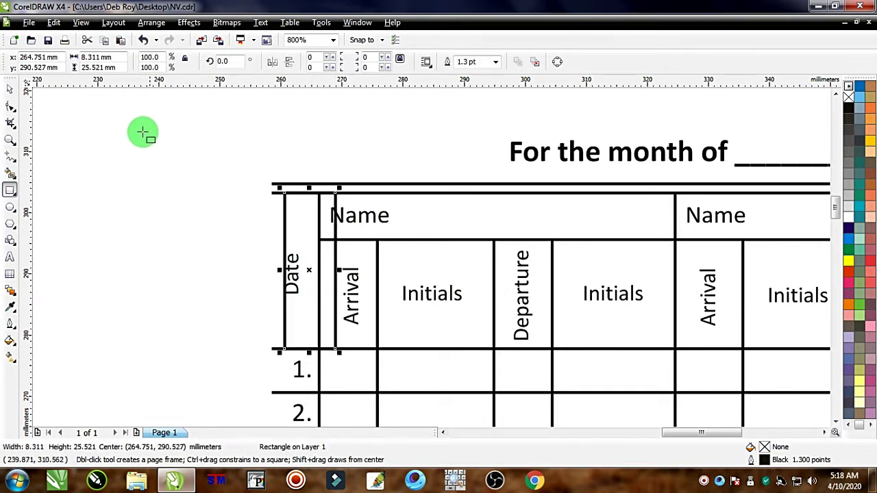
drag(116, 66, 75, 67)
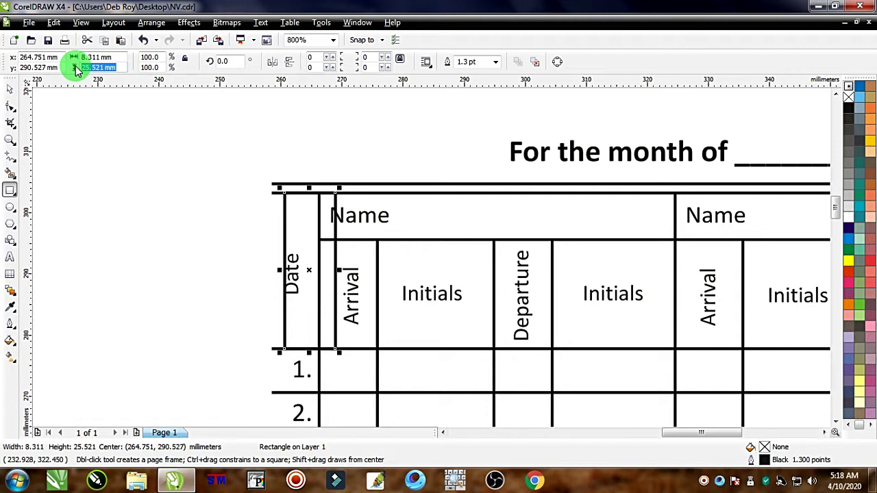
- Delete the measuring rectangle from the reference table's Date header cell
click(44, 131)
click(10, 91)
click(141, 137)
click(284, 206)
key(Escape)
- Duplicate the lower line of the double line with a relative Position transformation of H 0 mm and V -25.5 mm
scroll(286, 208, down, 2)
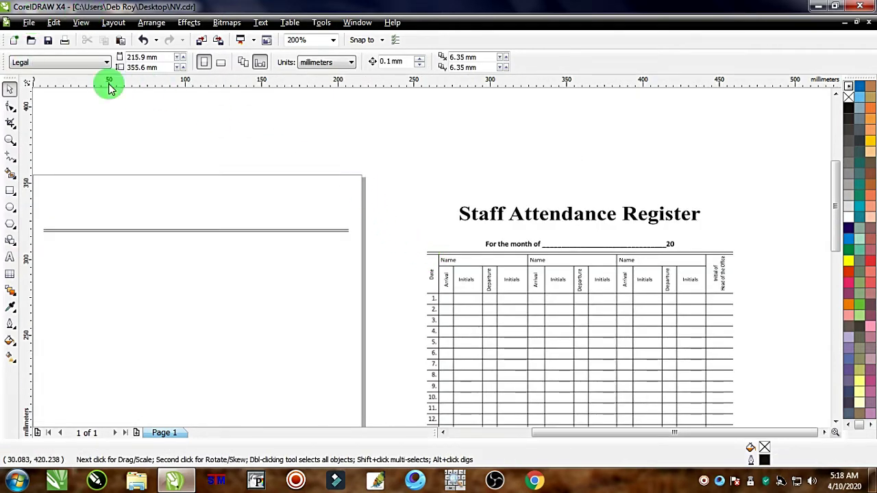
scroll(409, 268, down, 2)
scroll(421, 254, up, 5)
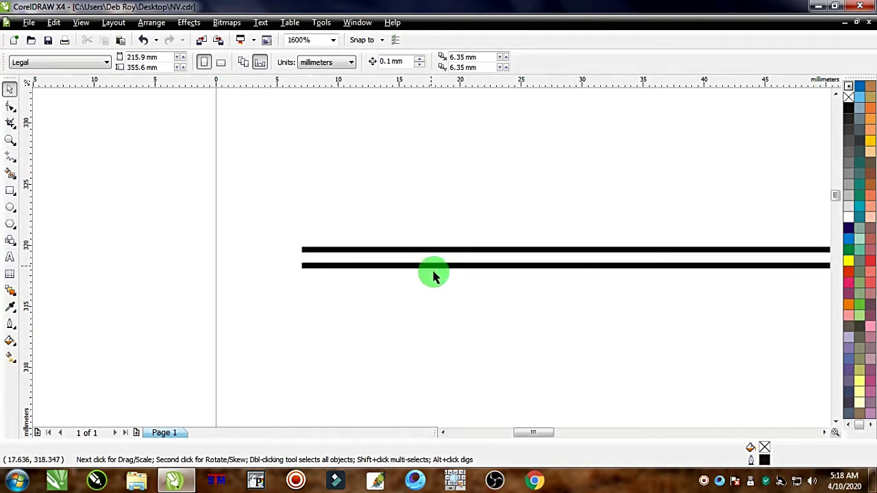
click(329, 267)
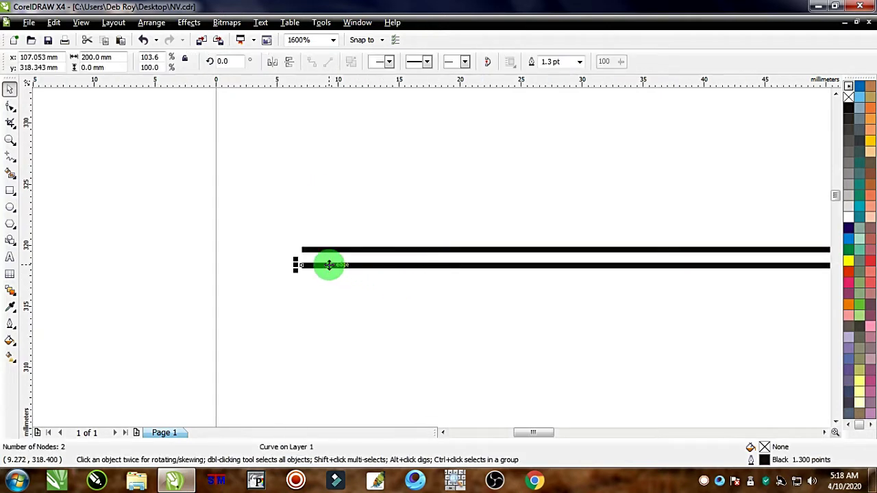
click(142, 24)
mouse_move(181, 36)
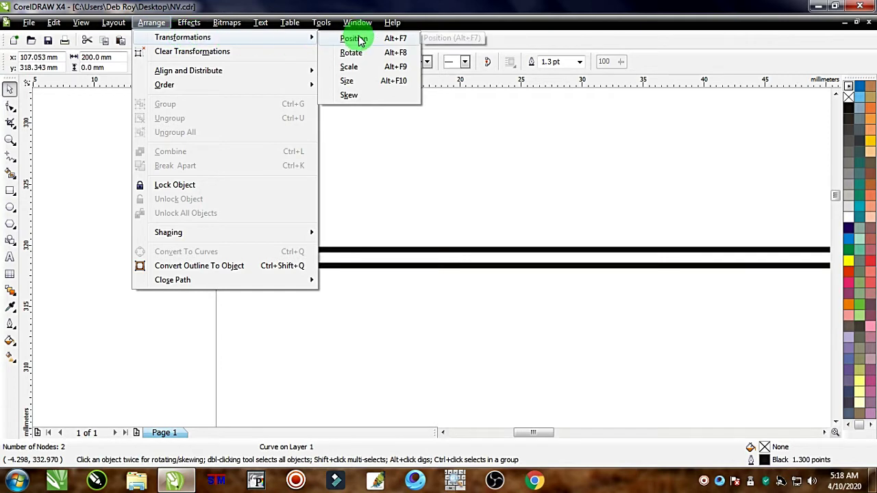
click(359, 40)
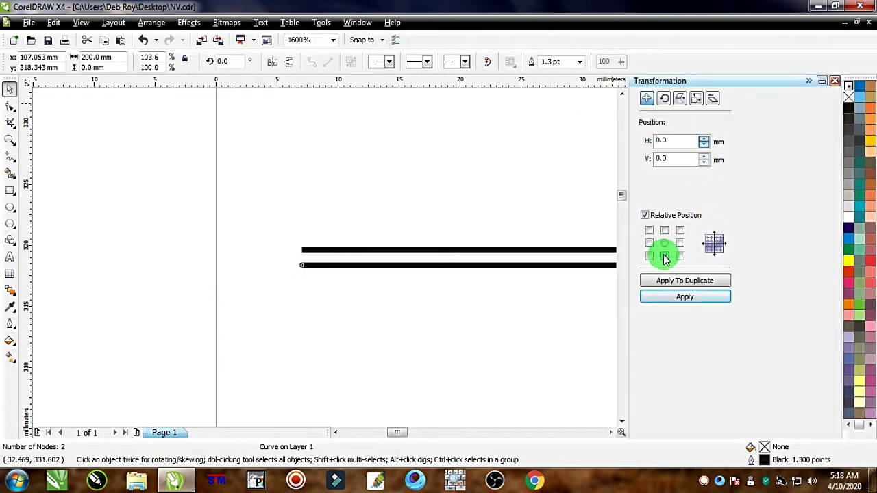
click(665, 257)
double_click(662, 159)
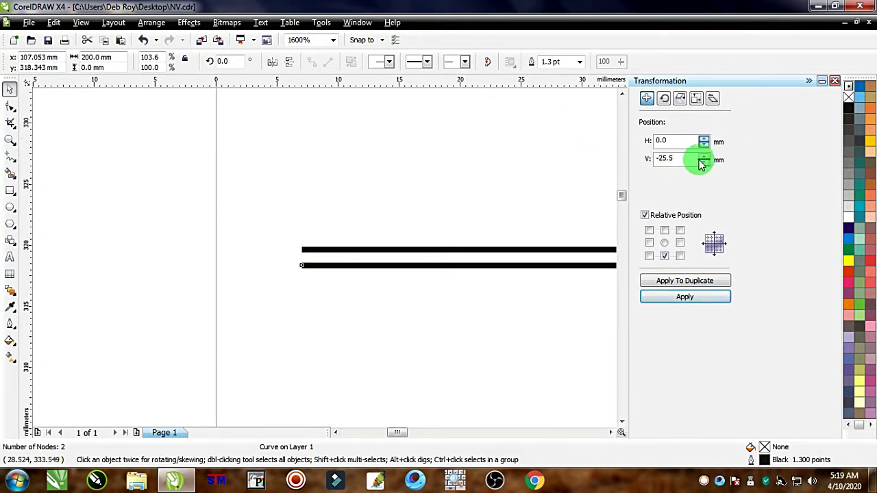
click(675, 281)
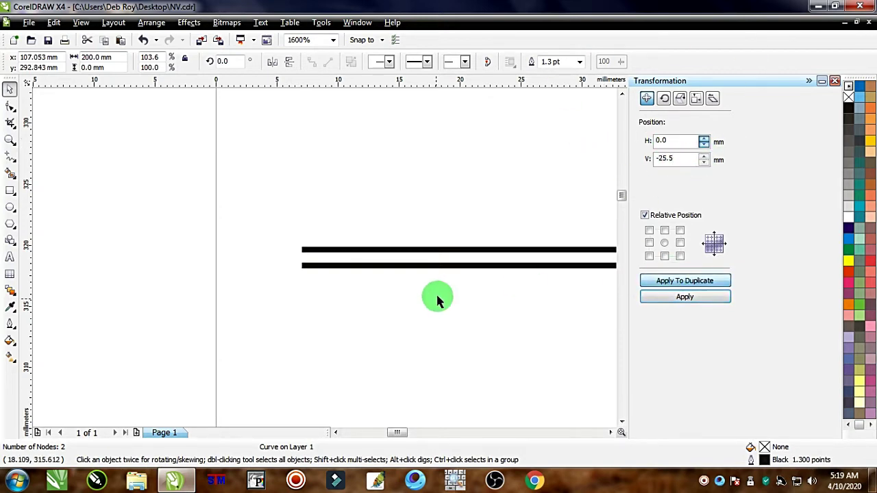
scroll(325, 257, down, 3)
scroll(325, 261, up, 2)
scroll(322, 256, down, 5)
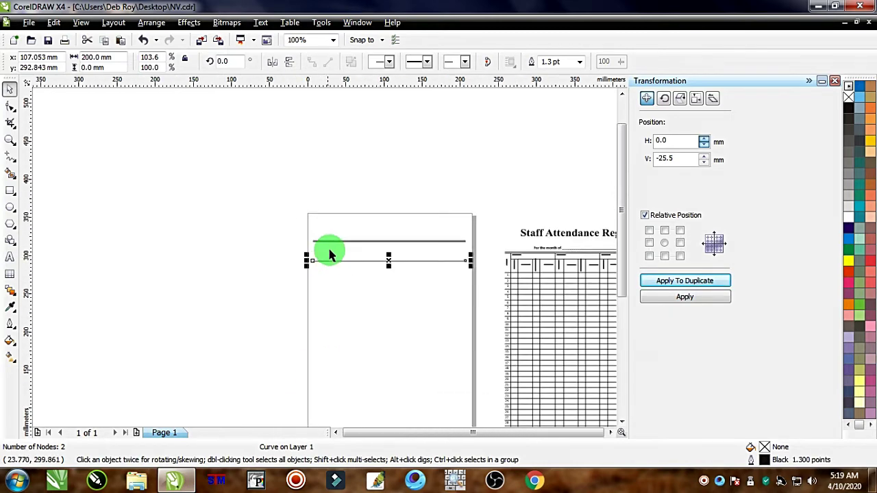
- Examine the numbered date rows 1 to 31 and the Total row in the reference Staff Attendance Register
scroll(321, 256, up, 4)
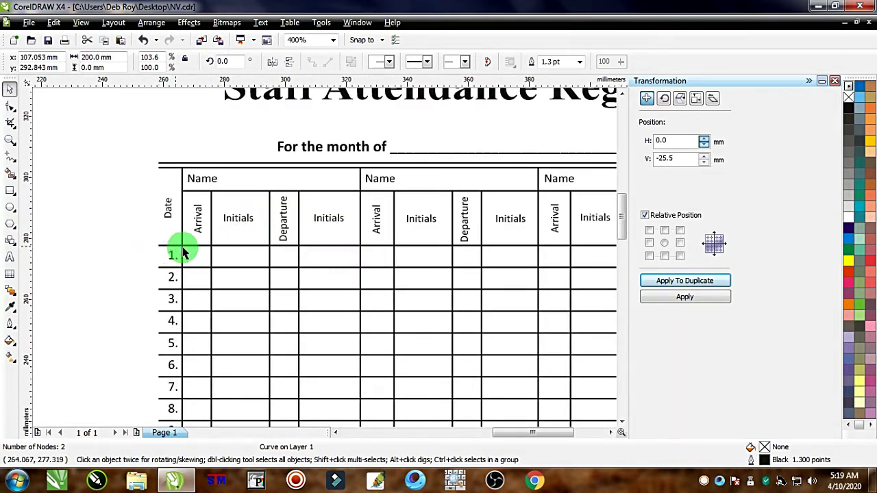
scroll(323, 256, down, 6)
scroll(325, 261, up, 8)
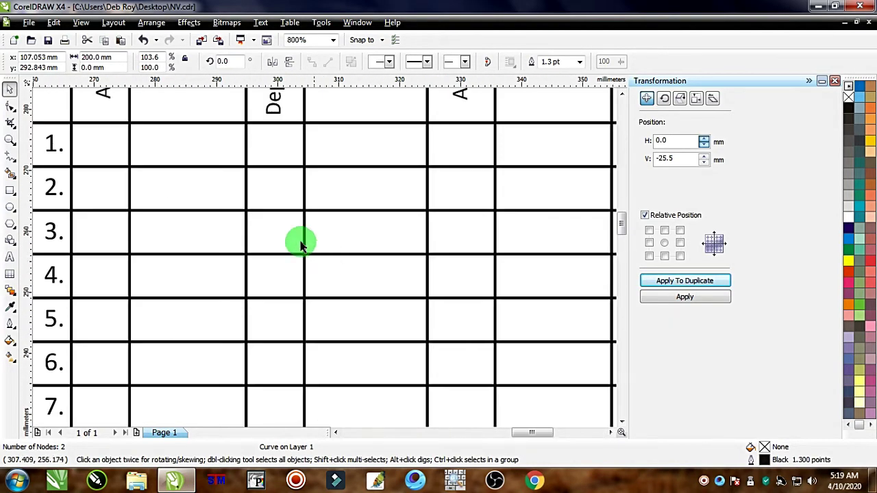
scroll(239, 308, down, 5)
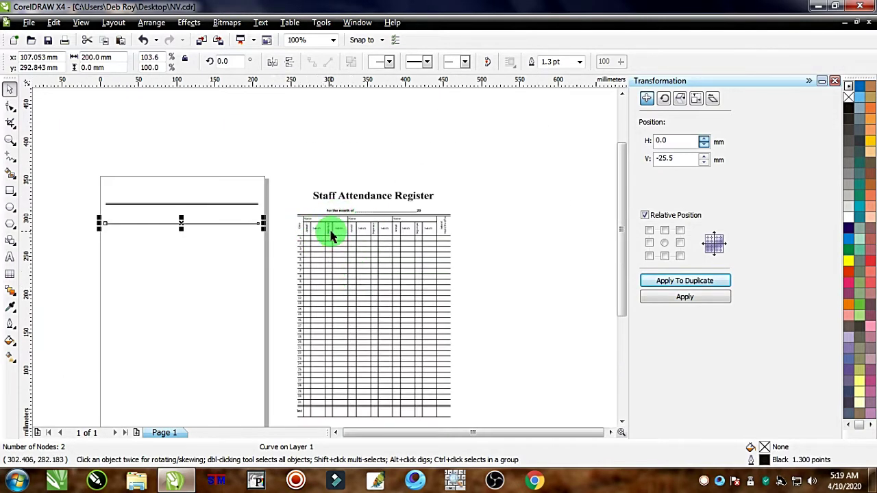
scroll(334, 236, up, 2)
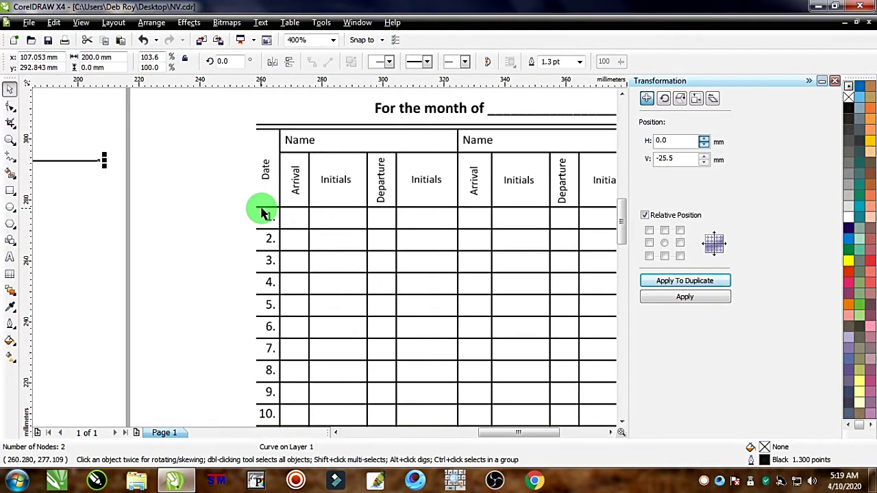
click(314, 240)
scroll(329, 251, down, 3)
scroll(300, 279, up, 2)
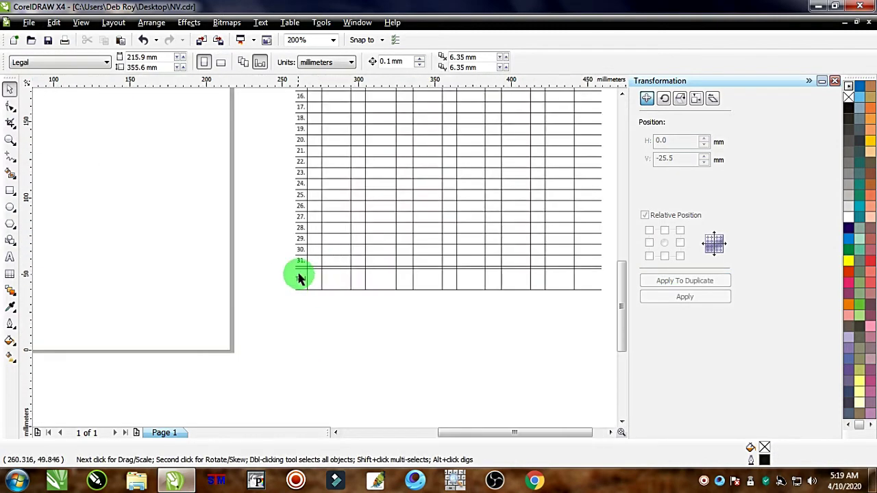
scroll(300, 279, up, 2)
scroll(327, 250, down, 4)
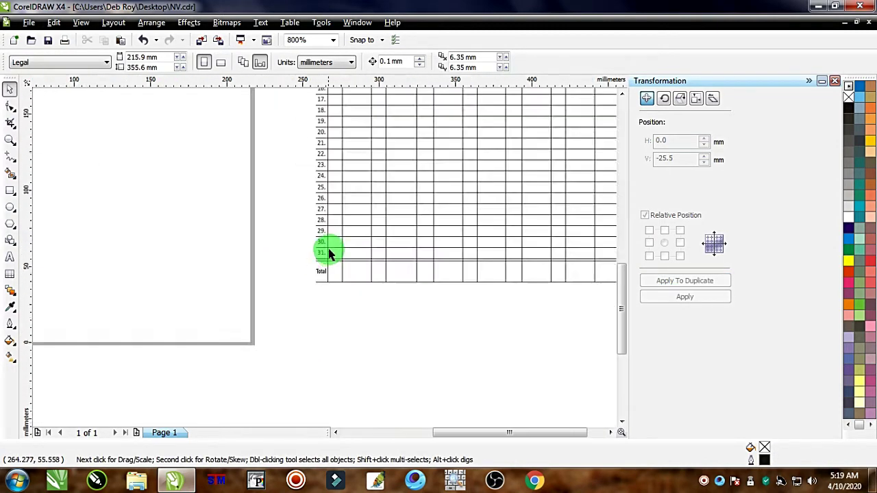
scroll(333, 236, up, 1)
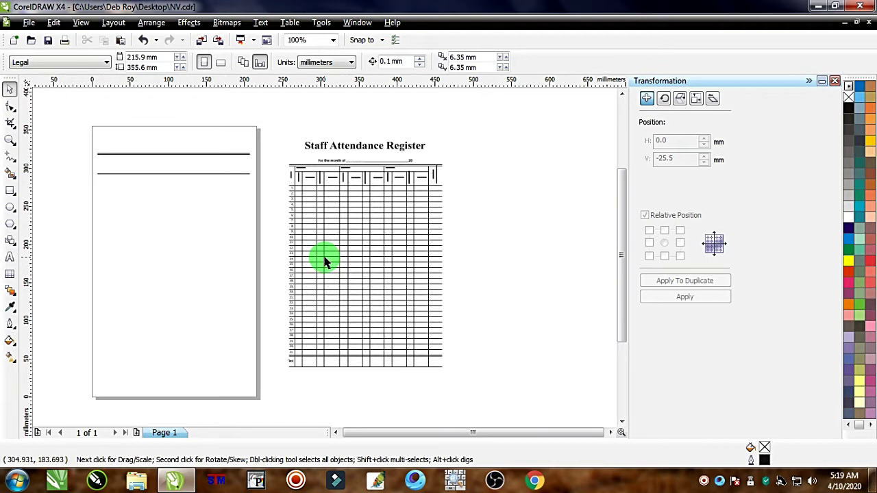
- Measure the height of reference rows 1 to 31 with a temporary rectangle about 36.4 mm wide, stretched to the lower edge of row 31
click(10, 190)
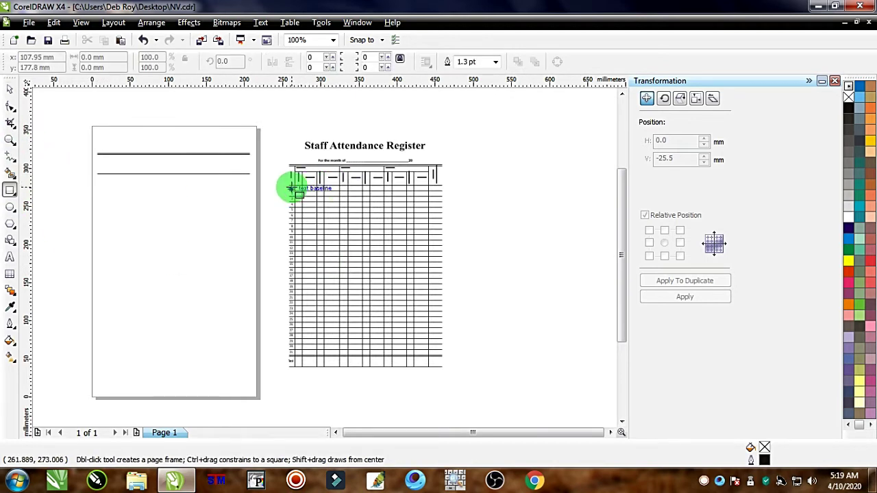
drag(290, 184, 318, 342)
scroll(293, 370, up, 3)
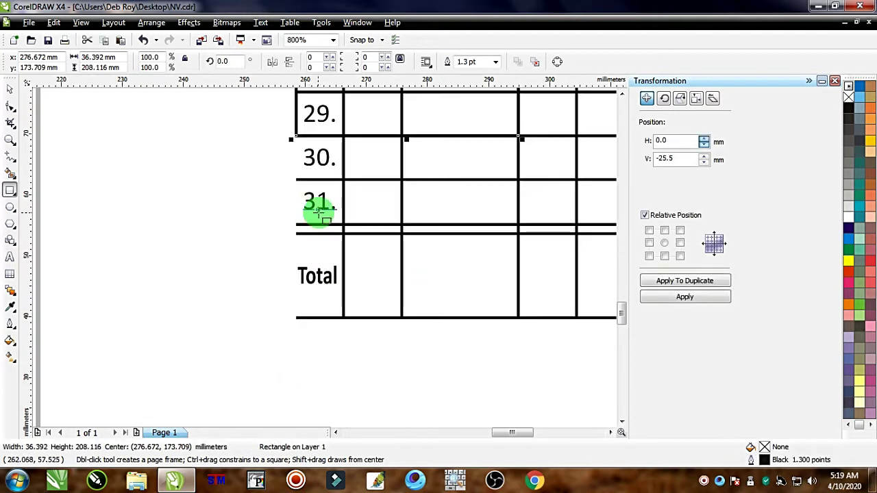
click(10, 90)
drag(407, 140, 412, 229)
scroll(323, 254, up, 1)
scroll(317, 180, down, 4)
scroll(317, 180, down, 1)
scroll(322, 257, up, 4)
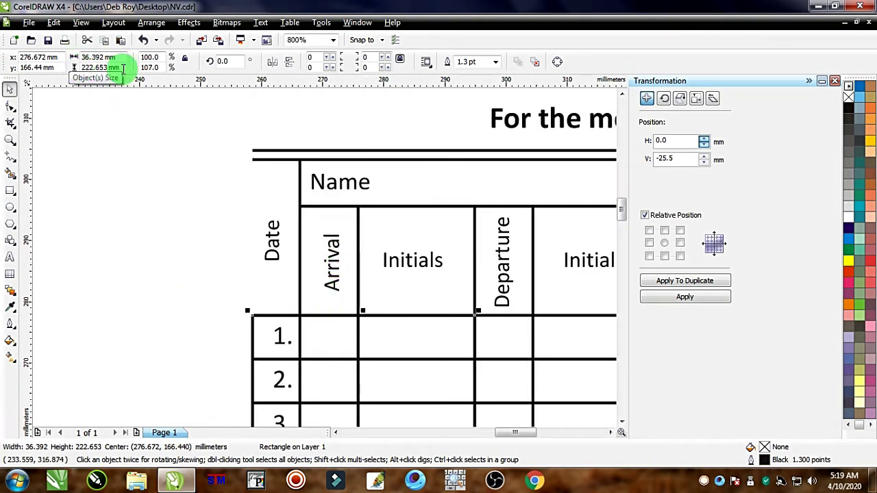
- Delete the measuring rectangle covering rows 1 to 31 of the reference table
click(240, 322)
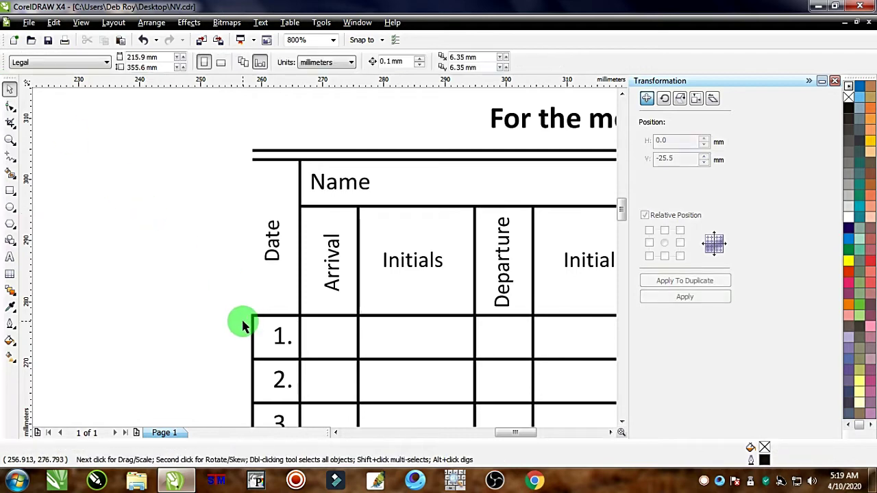
click(267, 319)
scroll(323, 260, down, 8)
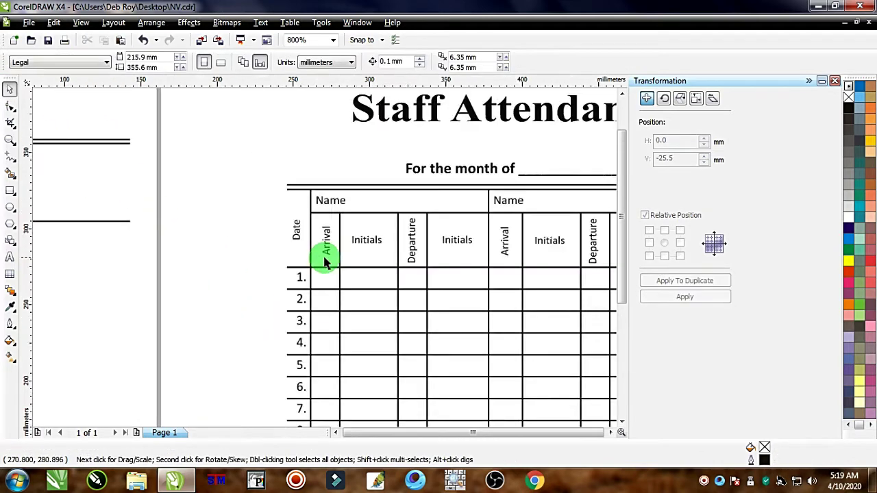
- Duplicate the single header line with a relative Position transformation of V -222.6 mm to mark the end of the date rows
scroll(323, 260, up, 5)
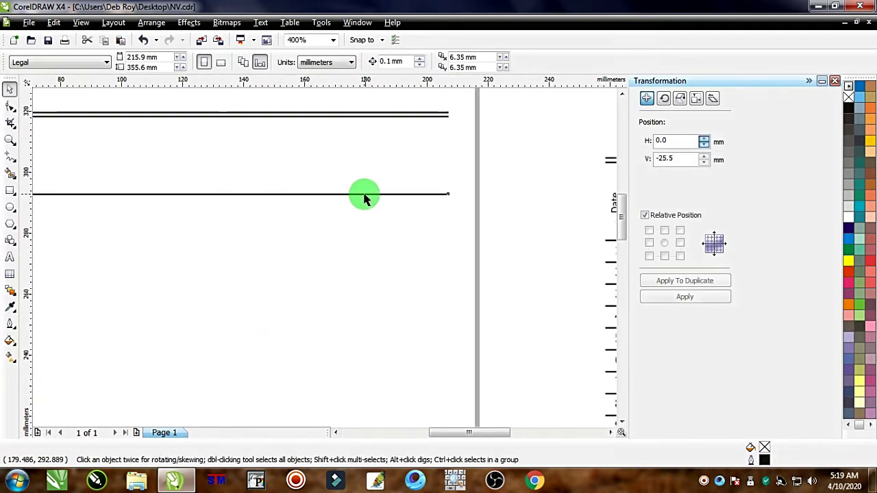
click(363, 195)
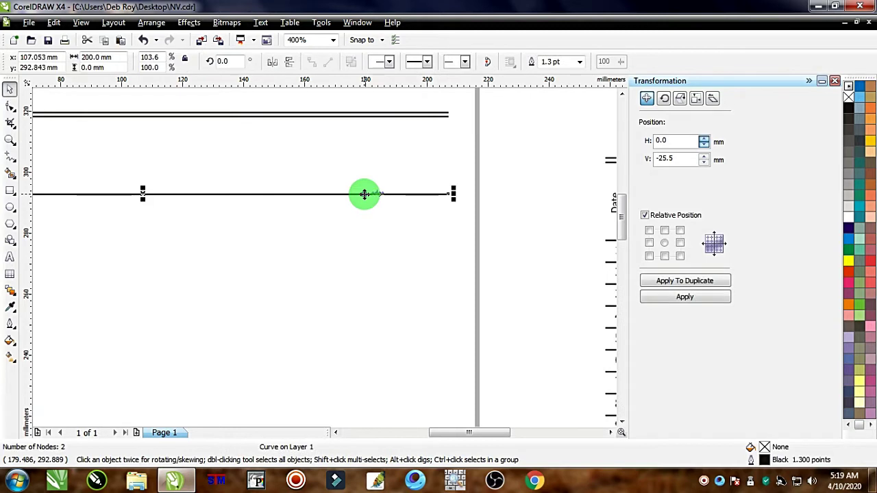
click(665, 257)
double_click(674, 159)
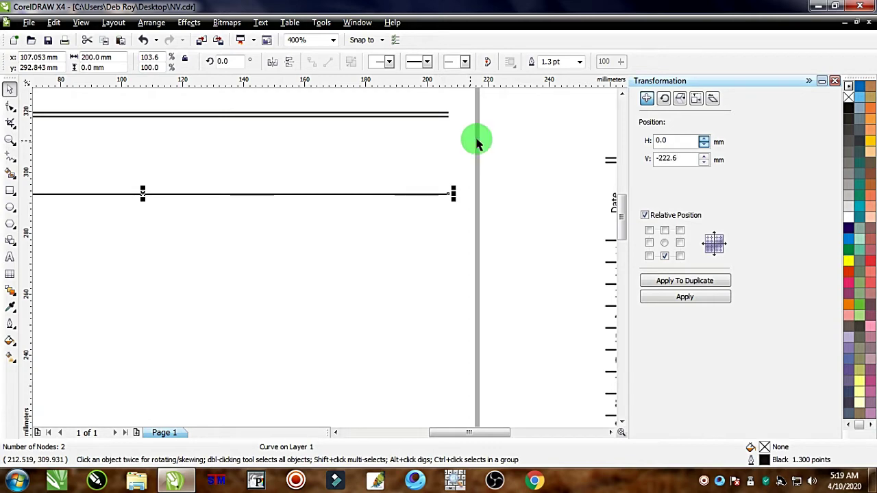
click(685, 281)
scroll(325, 263, down, 8)
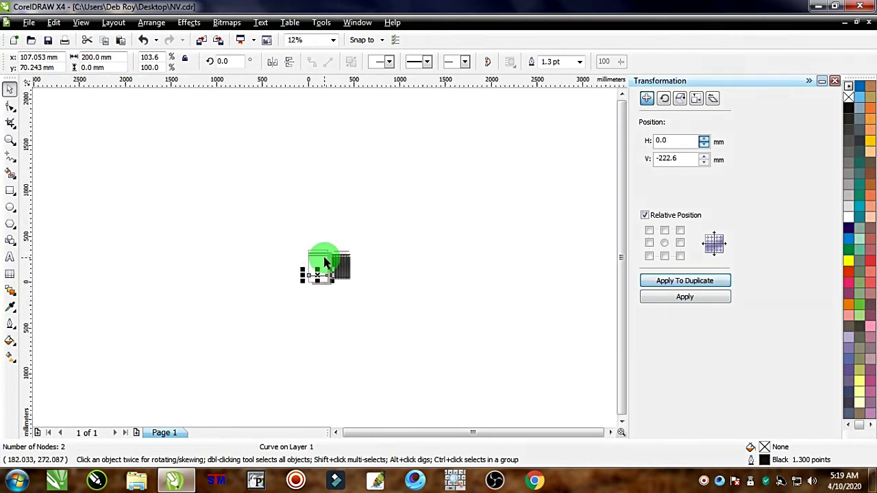
scroll(325, 262, up, 3)
scroll(317, 256, up, 1)
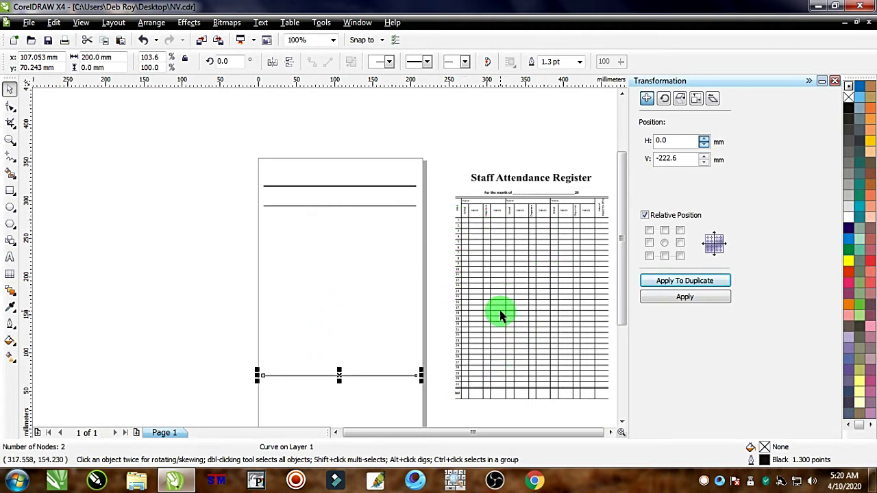
- Open Calculator, divide 222.6 by 31 to work out the date row spacing, and return to the drawing
scroll(342, 392, up, 1)
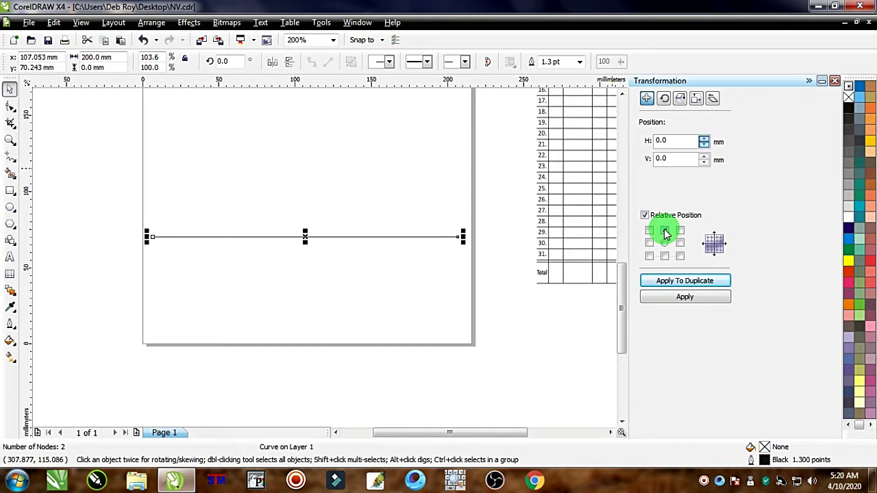
click(16, 480)
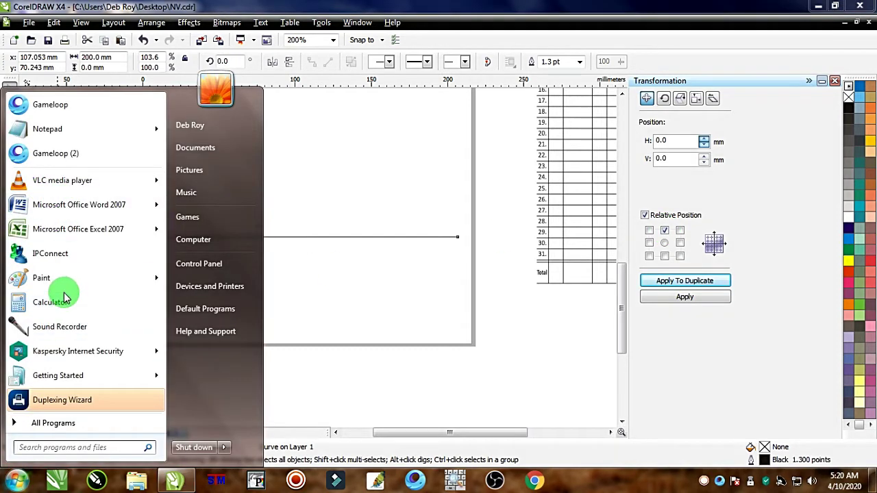
click(373, 315)
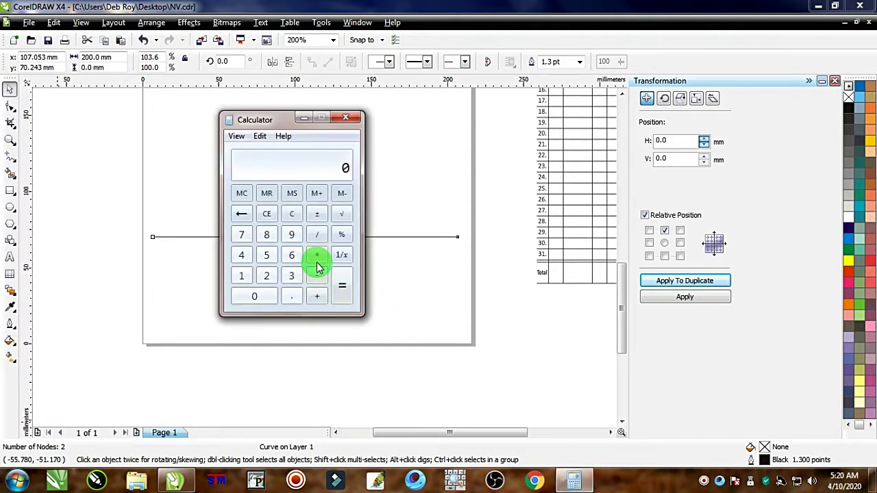
click(266, 278)
click(292, 296)
click(292, 255)
click(291, 276)
click(241, 275)
click(342, 288)
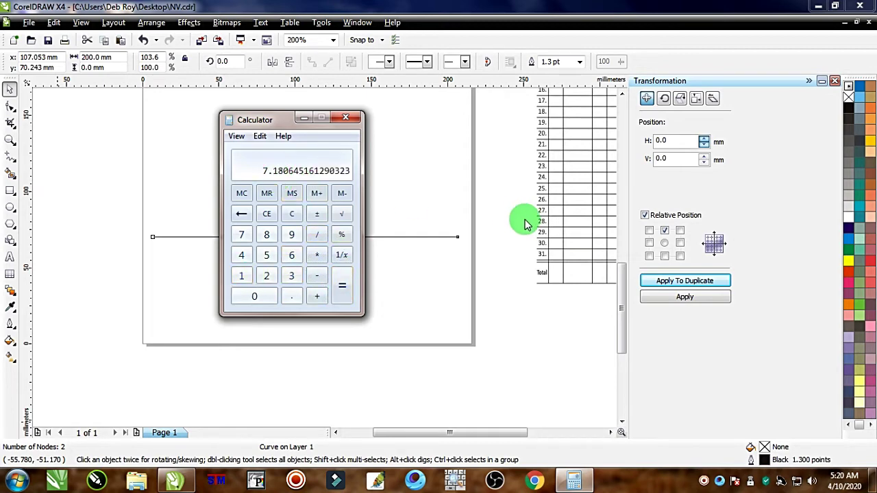
click(505, 226)
- Duplicate the lowest line upward nine times with a relative Position transformation of V 7.18 mm
scroll(568, 230, up, 2)
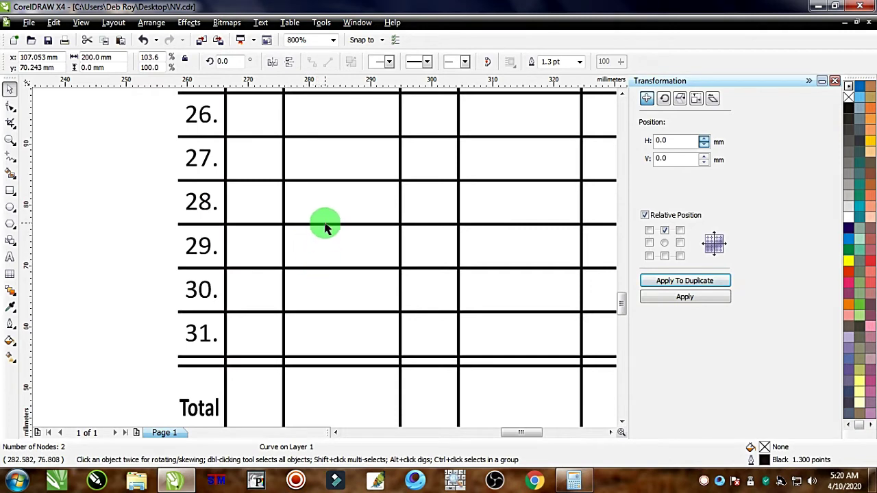
scroll(323, 254, down, 5)
scroll(325, 259, up, 3)
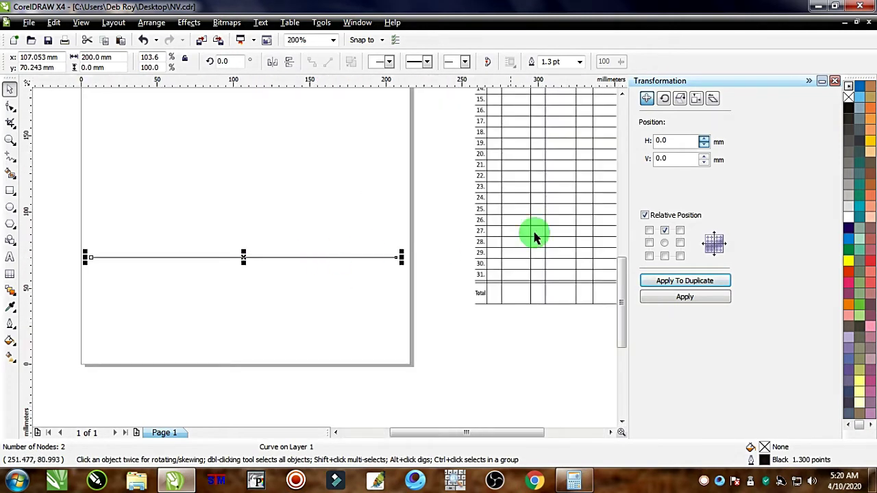
double_click(678, 158)
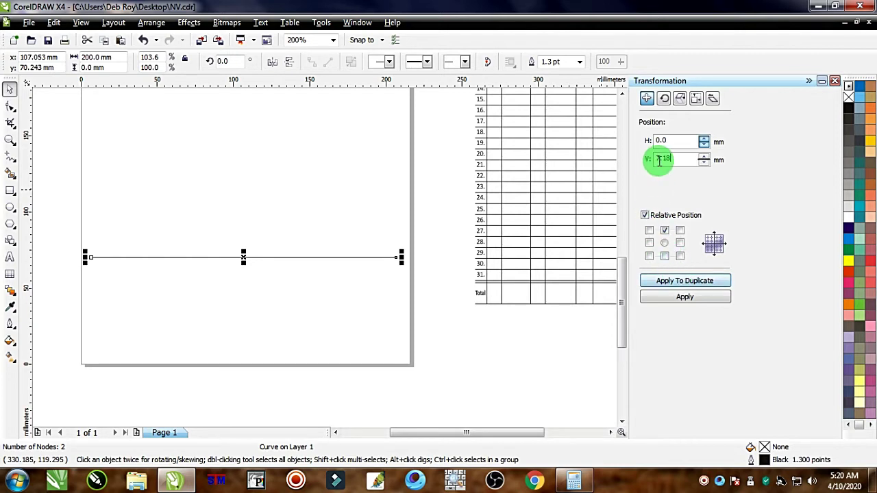
click(678, 281)
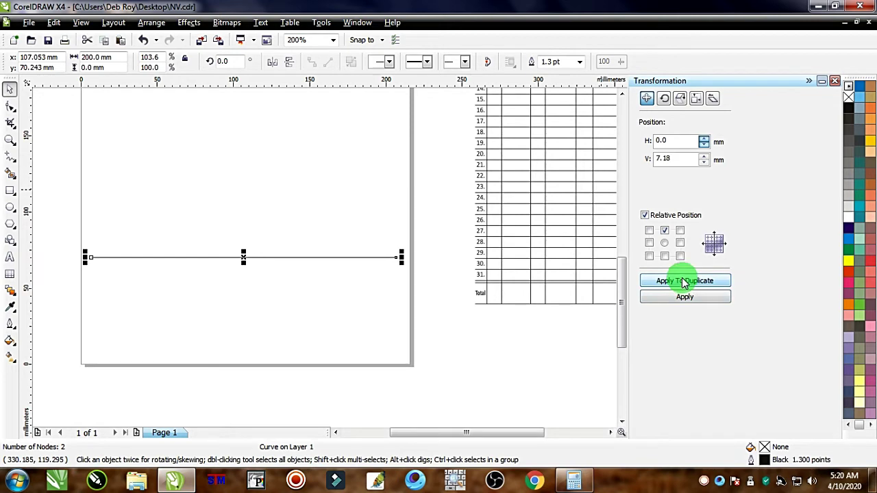
click(684, 282)
double_click(684, 282)
triple_click(684, 281)
triple_click(684, 281)
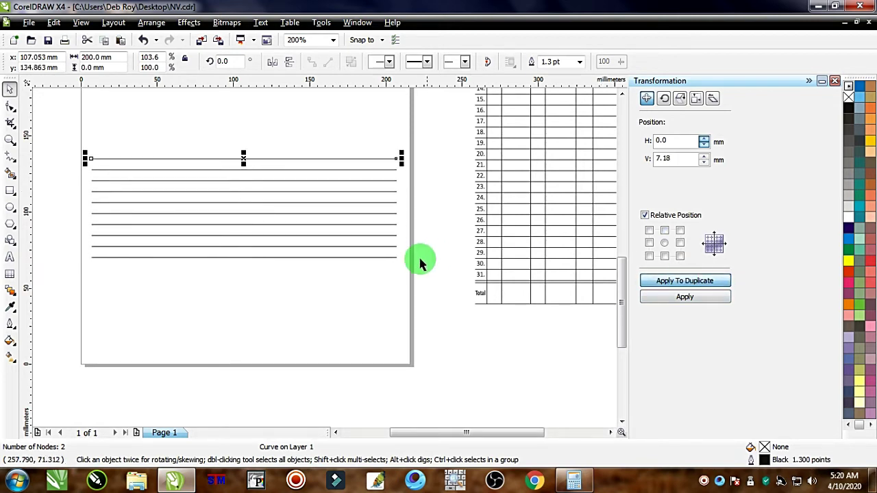
- Continue duplicating the topmost date row line upward at 7.18 mm spacing until the rows fill the space below the header
scroll(294, 247, down, 3)
scroll(280, 215, up, 3)
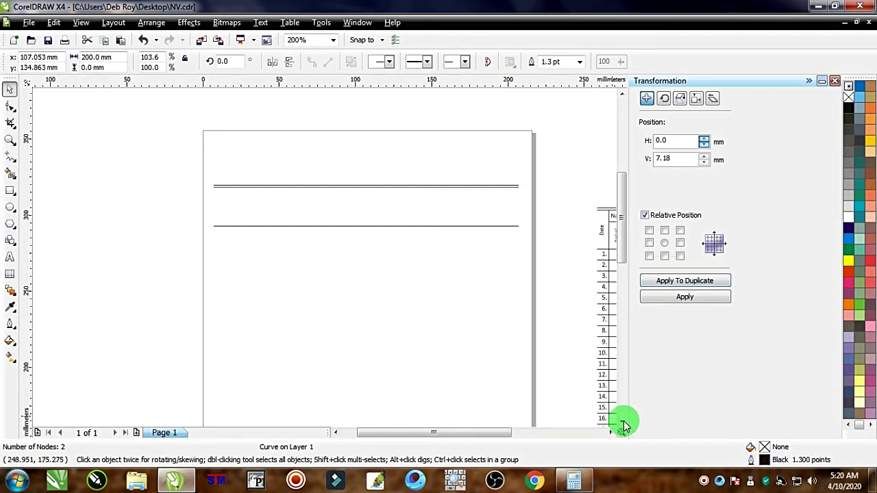
triple_click(675, 282)
double_click(675, 282)
triple_click(676, 281)
double_click(675, 282)
triple_click(675, 282)
double_click(675, 282)
click(675, 282)
click(675, 282)
scroll(323, 255, down, 3)
scroll(378, 315, up, 2)
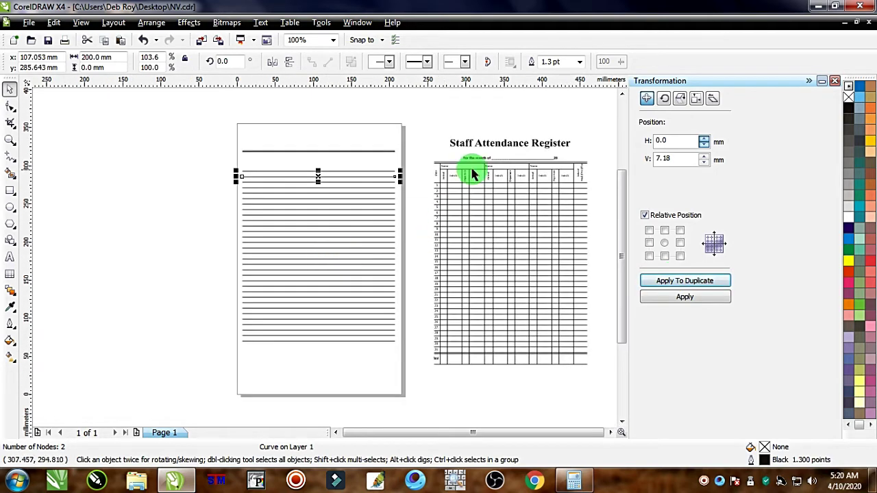
- Measure the height of the reference table's Name row with a temporary rectangle about 1.1 mm wide, and delete the rectangle
scroll(447, 169, up, 2)
scroll(321, 274, up, 2)
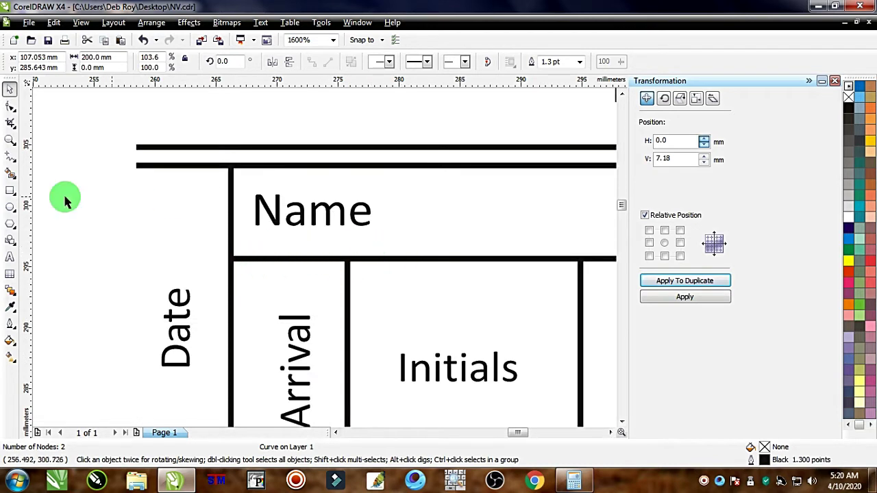
click(10, 195)
drag(401, 165, 418, 260)
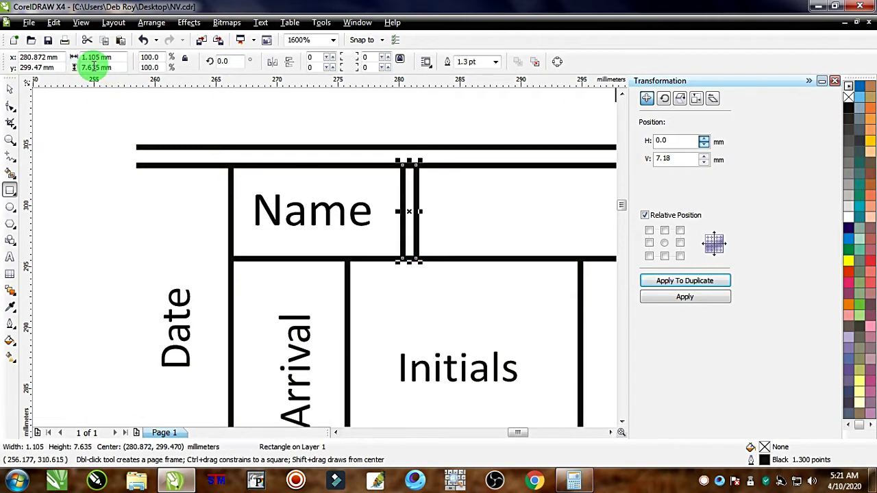
click(10, 92)
click(313, 176)
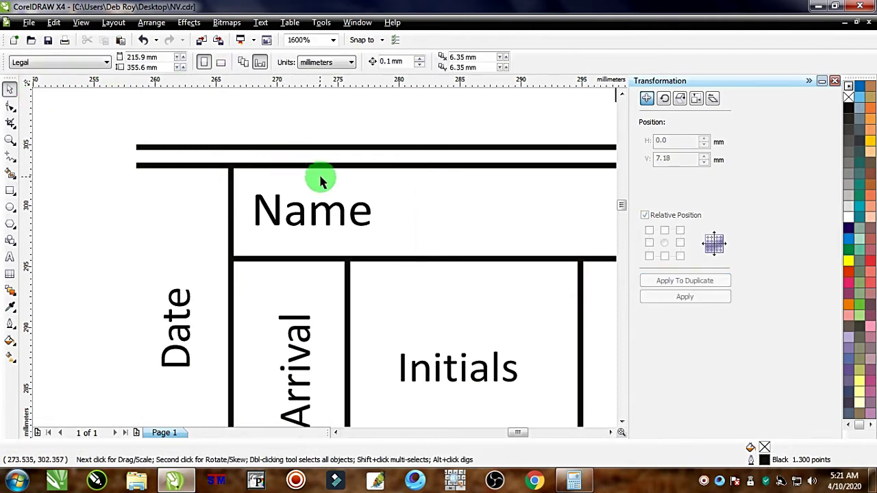
- Duplicate the lower line of the double header rule with a relative Position transformation of V -7.6 mm to mark the Name row
scroll(315, 219, down, 6)
scroll(269, 254, up, 3)
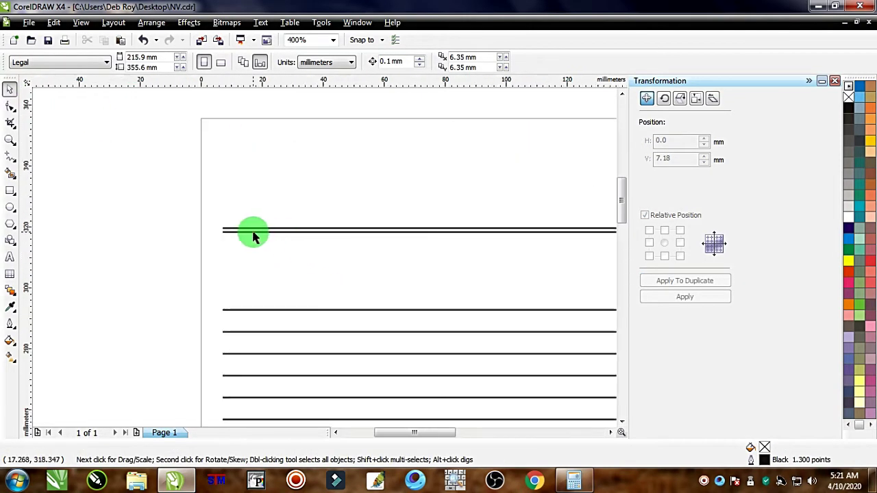
click(253, 232)
click(664, 255)
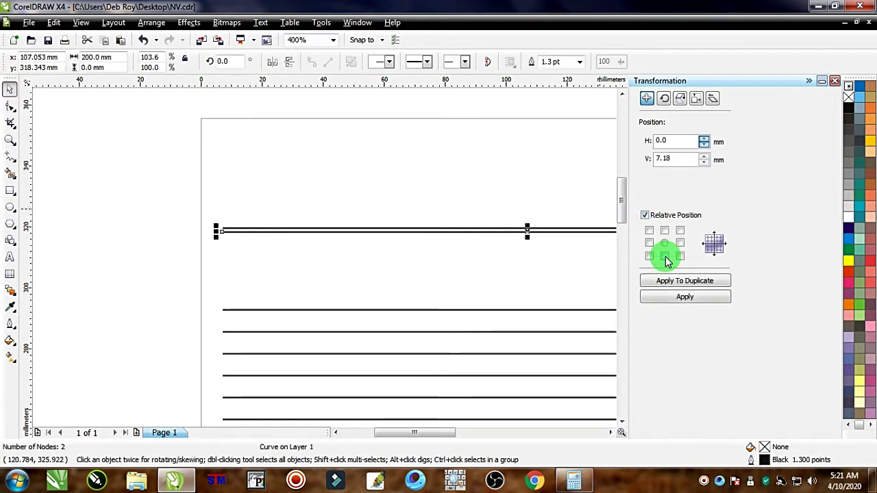
double_click(662, 159)
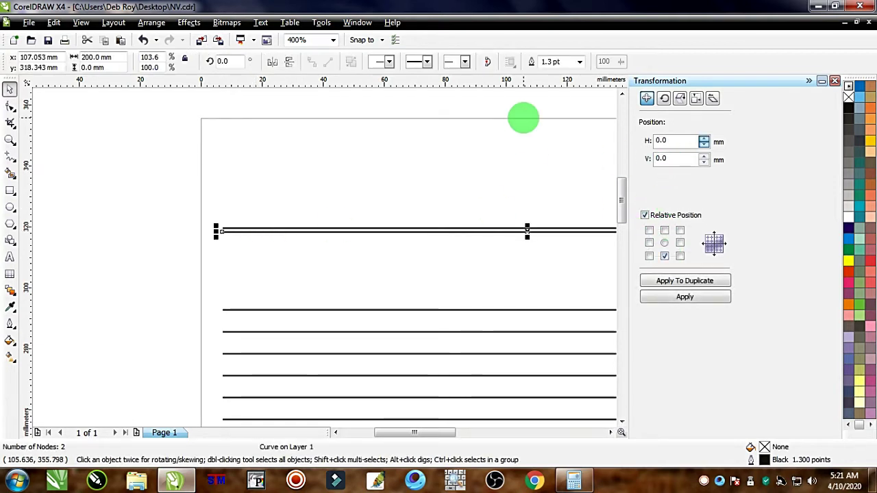
double_click(660, 158)
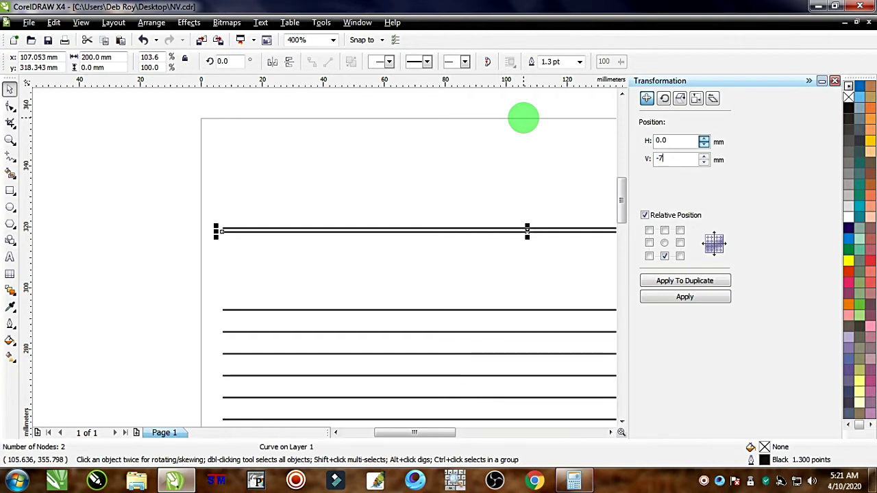
click(671, 286)
- Measure the width of the reference table's Date column with a temporary rectangle about 5.1 mm high, and delete the rectangle
scroll(383, 288, down, 3)
scroll(326, 264, up, 2)
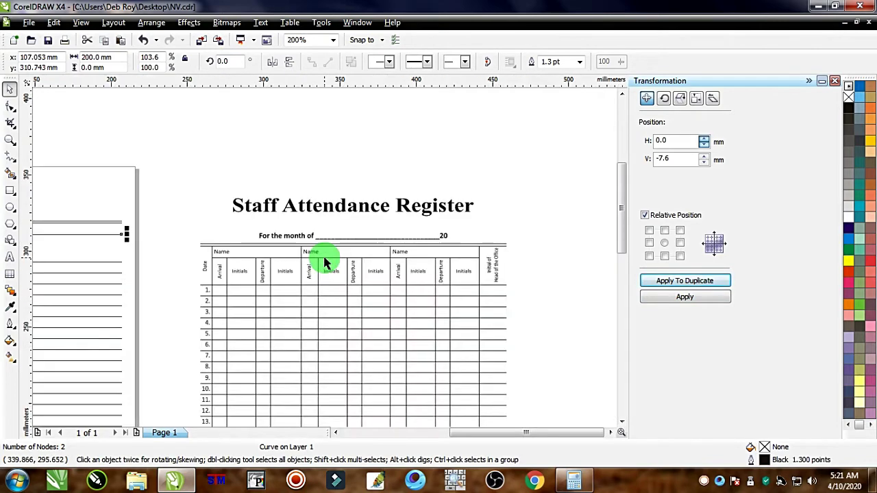
scroll(325, 264, down, 2)
scroll(325, 261, up, 2)
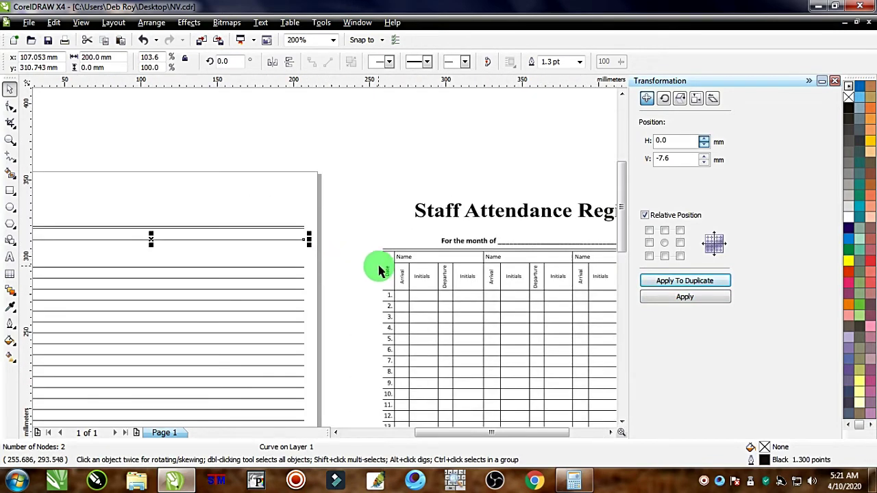
scroll(324, 261, up, 2)
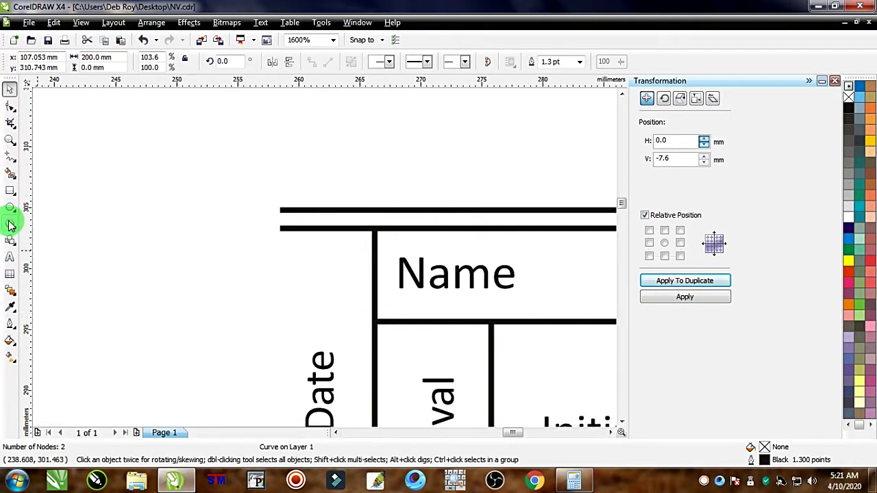
click(10, 191)
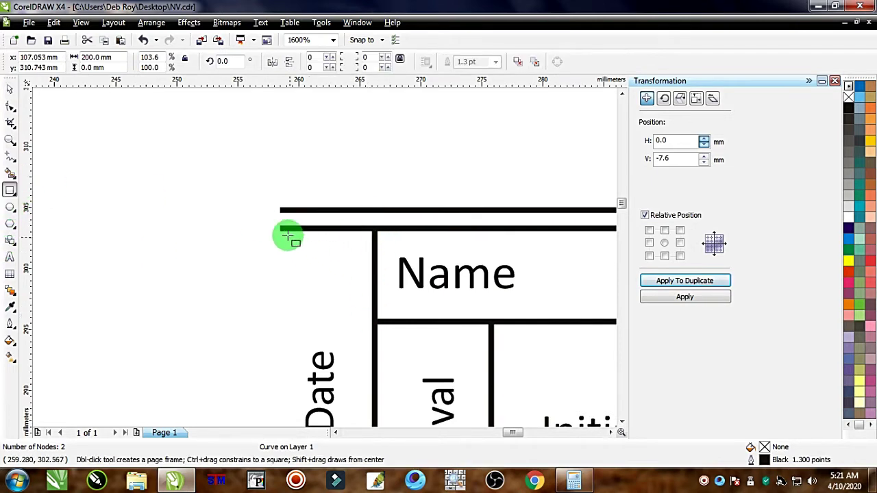
drag(281, 230, 372, 290)
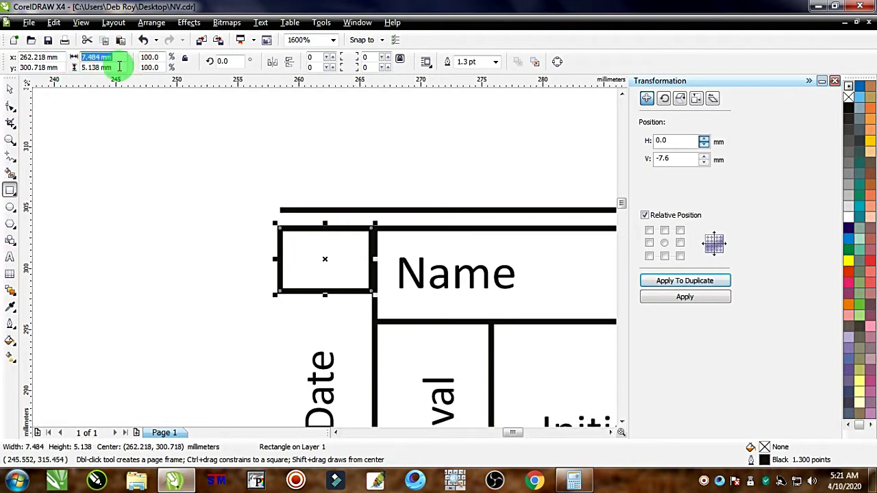
click(10, 91)
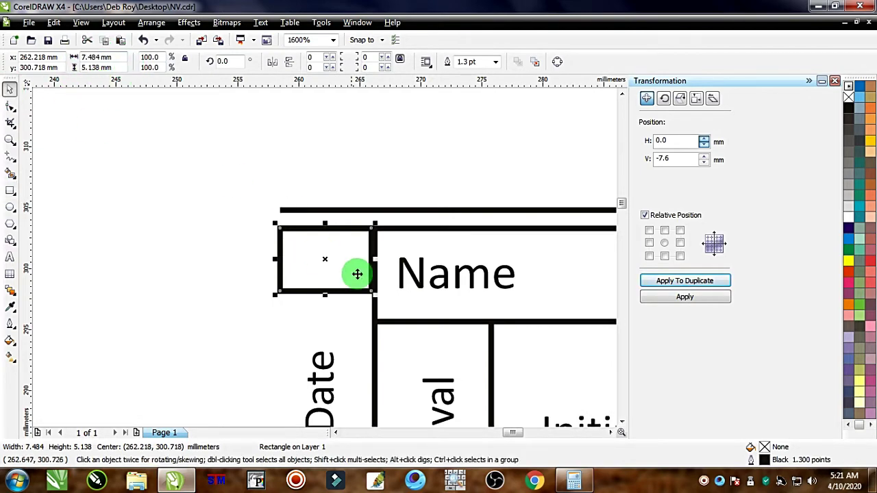
key(Delete)
- Try drawing a vertical freehand line about 249 mm long near the table's left edge, from the double header rule to the last row line
scroll(326, 261, down, 3)
scroll(326, 262, down, 2)
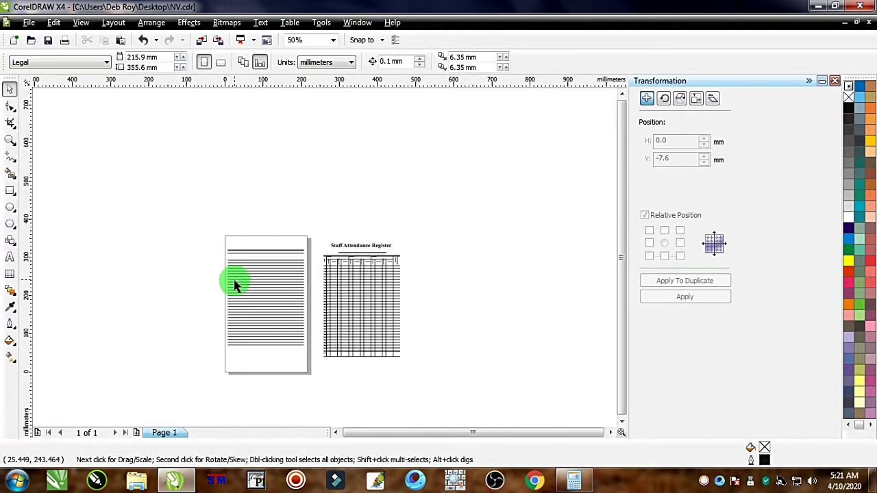
scroll(325, 261, up, 1)
scroll(268, 279, up, 2)
scroll(313, 265, down, 5)
scroll(329, 226, up, 2)
scroll(329, 226, up, 2)
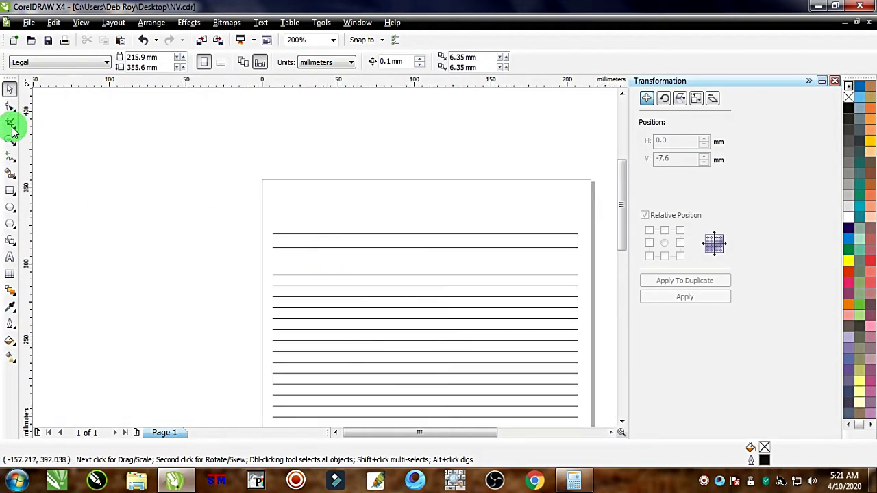
click(11, 158)
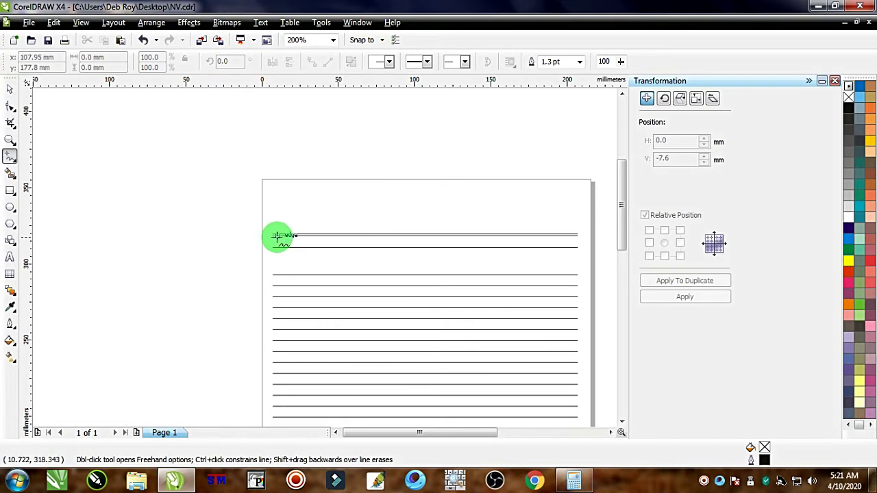
click(278, 236)
scroll(281, 288, down, 3)
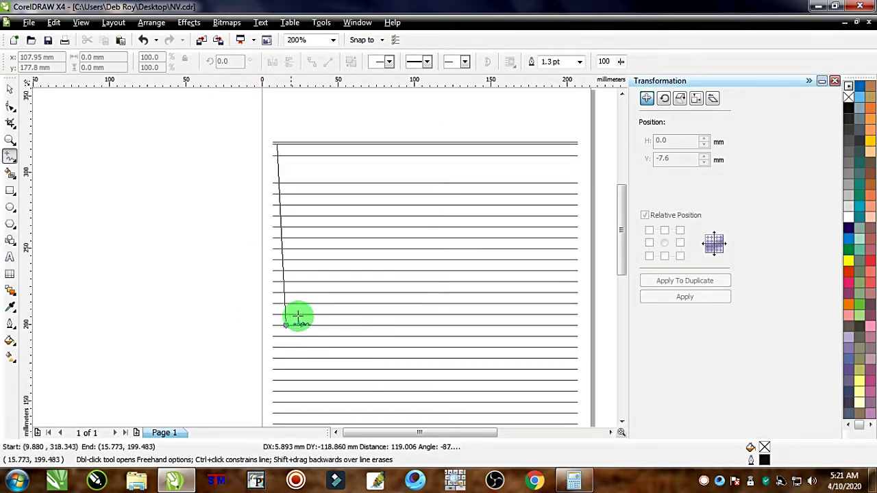
scroll(319, 411, down, 3)
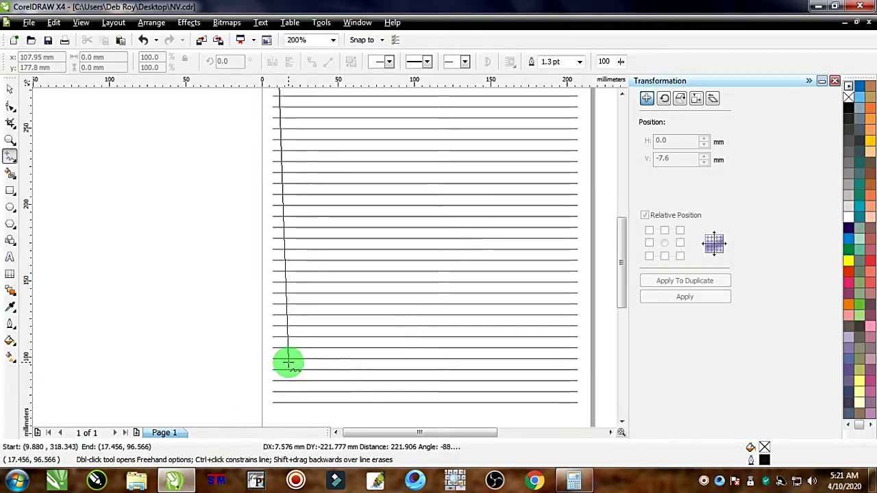
click(309, 402)
scroll(325, 256, down, 2)
scroll(439, 266, up, 2)
scroll(331, 256, up, 2)
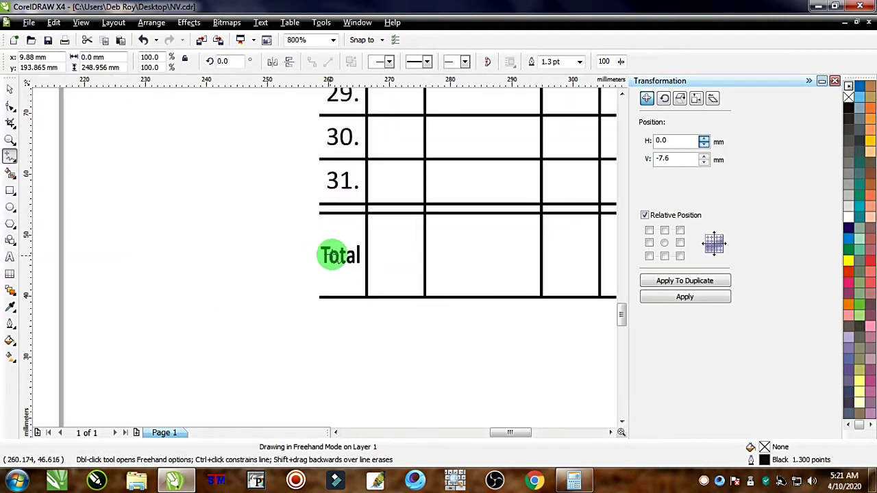
scroll(340, 234, down, 3)
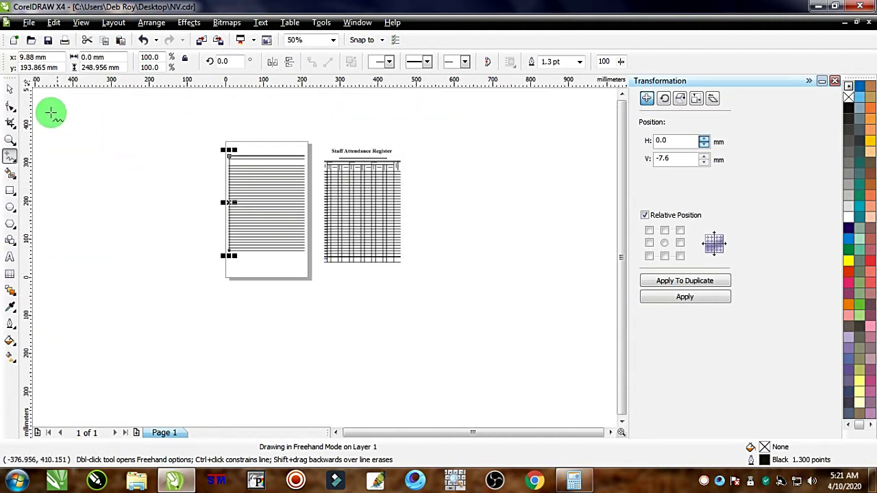
click(10, 90)
click(513, 320)
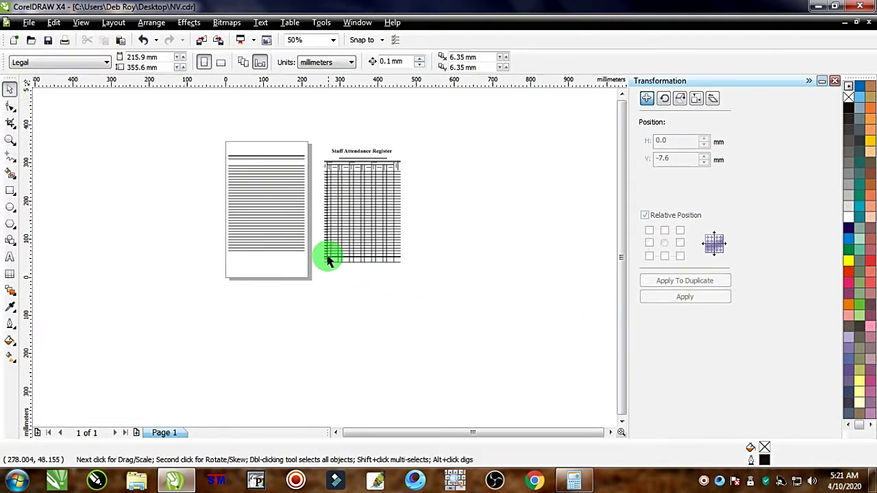
- Examine the spacing of the double rule above the Total row in the reference table
scroll(329, 254, up, 3)
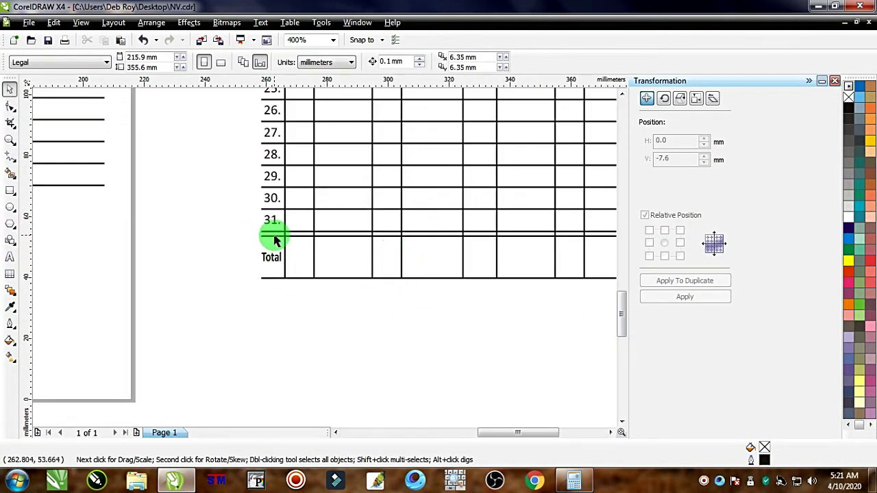
scroll(279, 239, up, 1)
scroll(325, 254, up, 1)
click(307, 263)
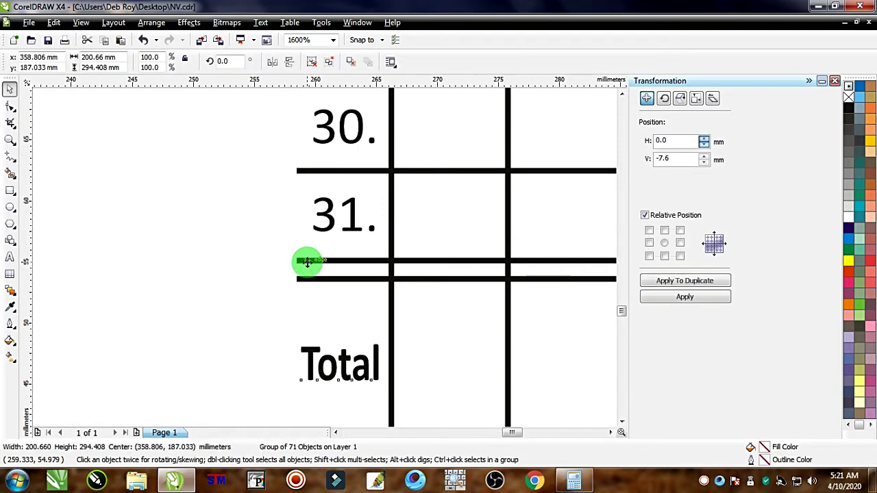
scroll(325, 256, down, 6)
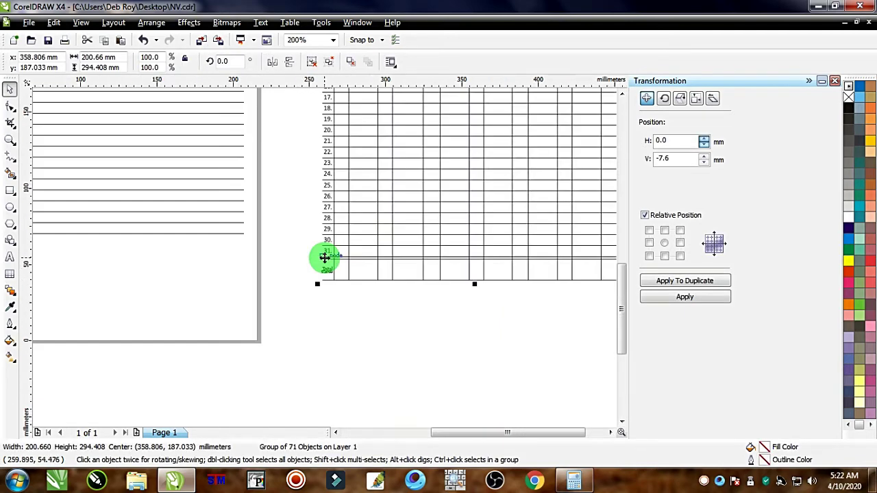
scroll(568, 302, up, 3)
scroll(357, 262, down, 2)
scroll(319, 255, up, 3)
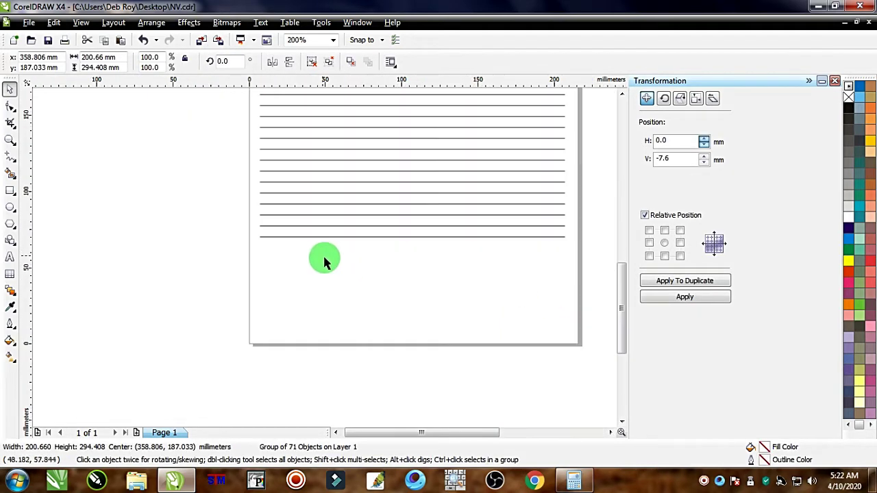
- Copy the last row line of the page table and paste the copy in place
right_click(256, 219)
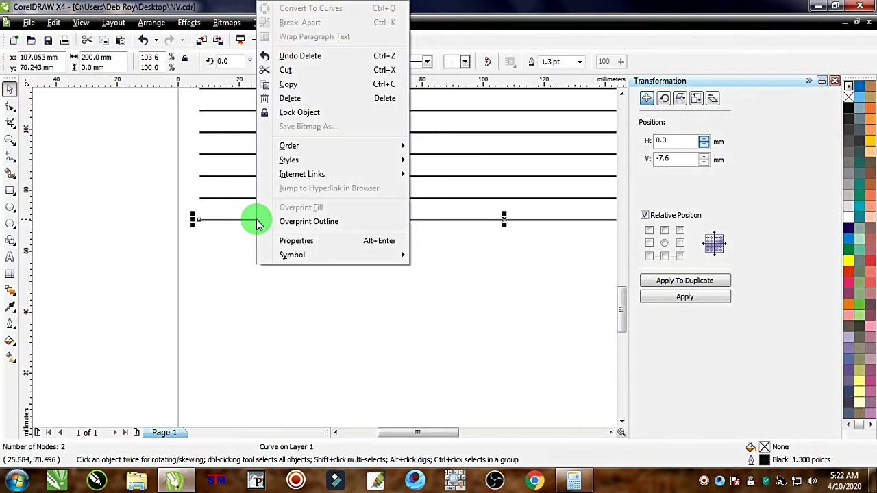
click(288, 84)
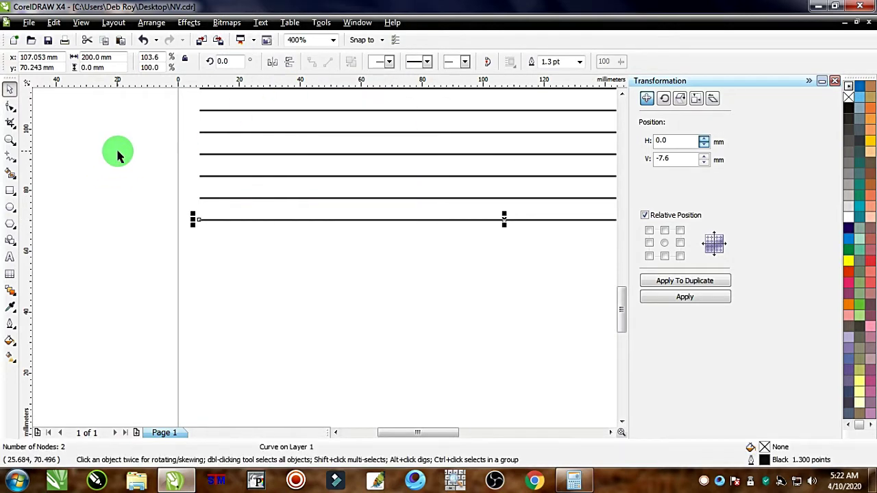
click(117, 153)
right_click(118, 152)
click(151, 236)
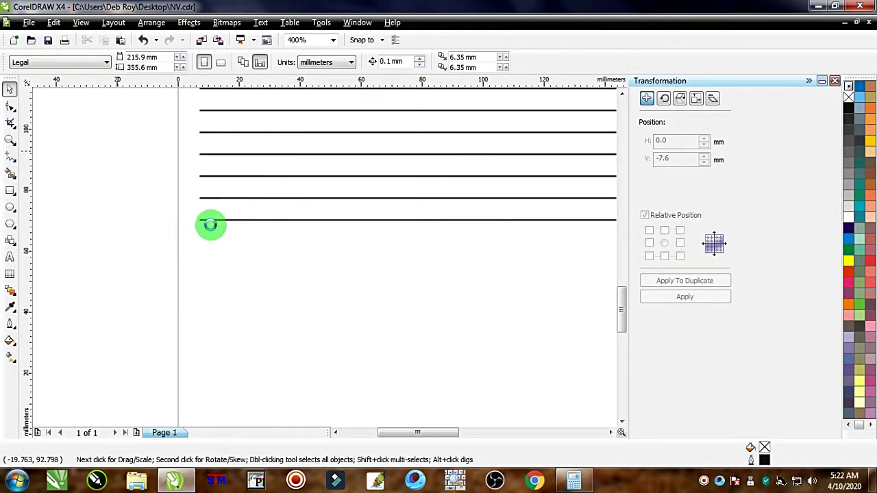
- Nudge the pasted line down 1.3 mm to form the double rule below the last row
scroll(323, 256, up, 2)
key(Down)
key(Down)
key(Down)
key(Down)
key(Down)
key(Down)
key(Down)
key(Down)
key(Down)
key(Down)
- Measure the height of the reference table's Total row with a temporary rectangle about 2.8 mm wide, and delete the rectangle
scroll(466, 279, down, 2)
scroll(497, 281, down, 2)
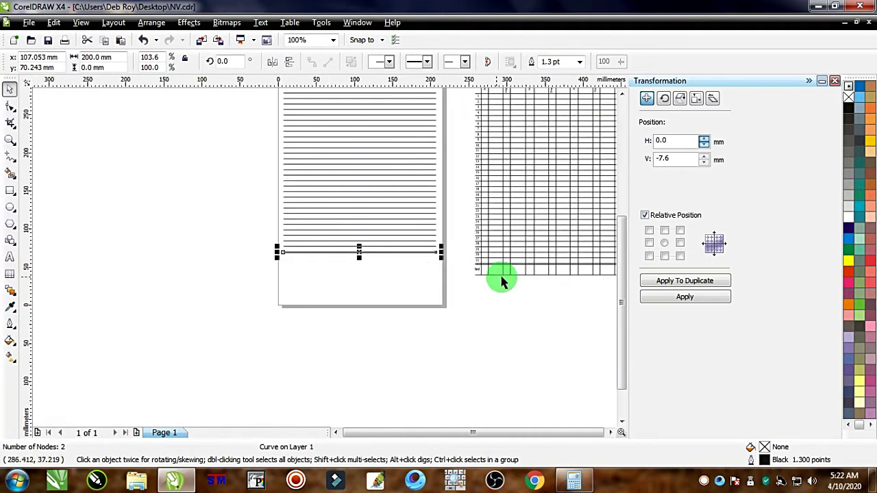
scroll(497, 281, up, 3)
click(10, 190)
drag(276, 199, 295, 287)
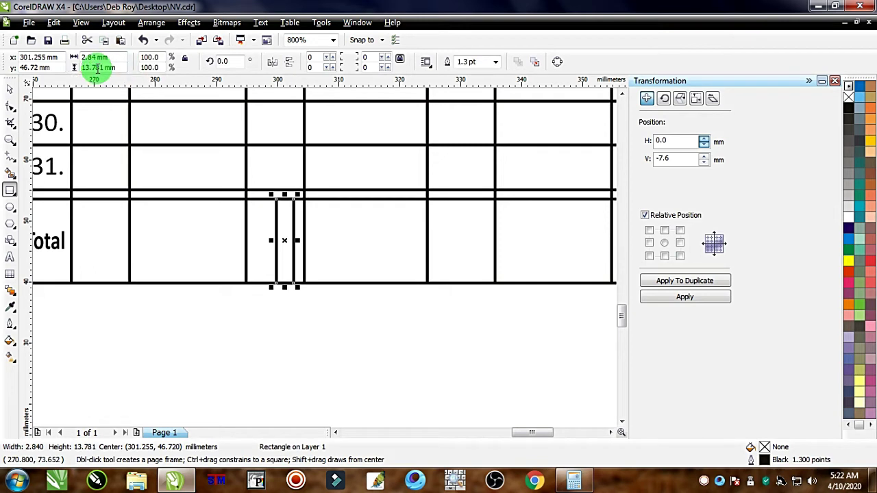
scroll(274, 236, down, 2)
click(327, 254)
scroll(327, 255, down, 2)
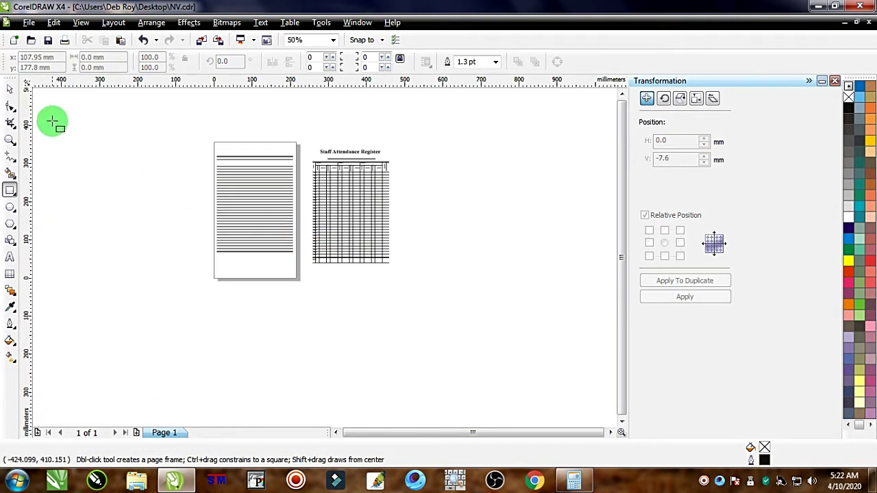
- Duplicate the lower line of the bottom double rule with a relative Position transformation of V -13.7 mm to close the Total row
click(10, 89)
scroll(285, 277, up, 2)
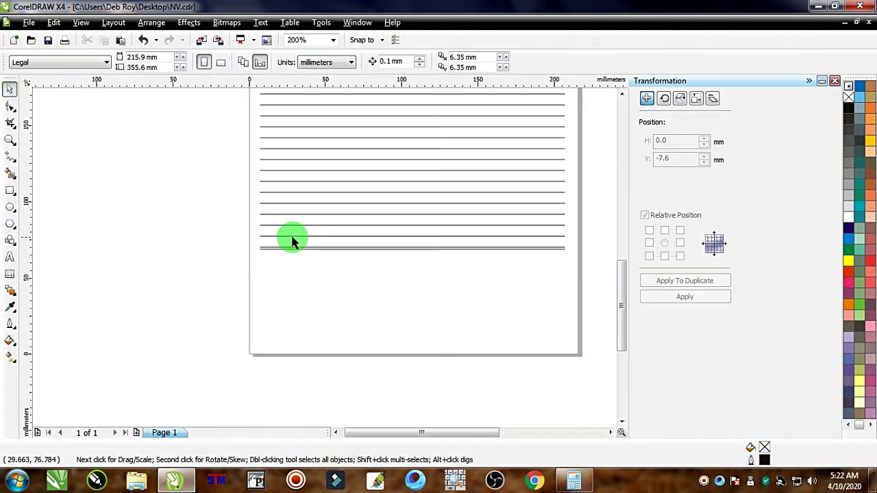
click(275, 254)
scroll(274, 254, up, 2)
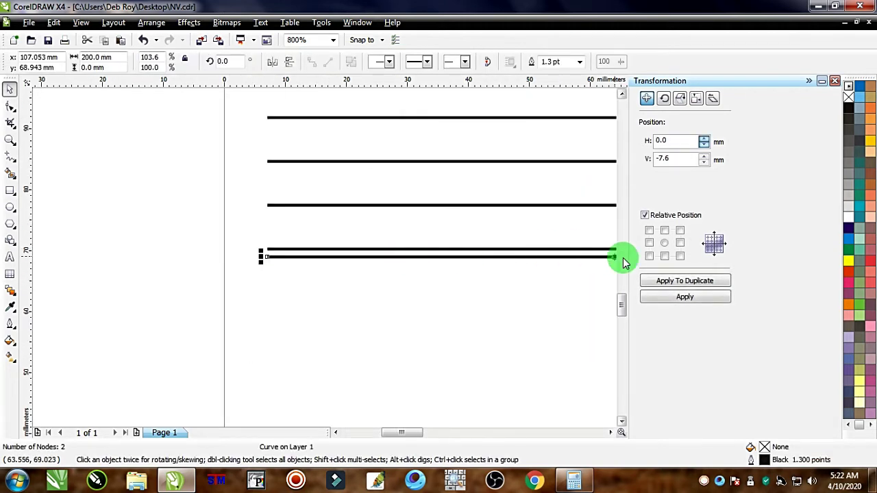
click(664, 256)
click(660, 159)
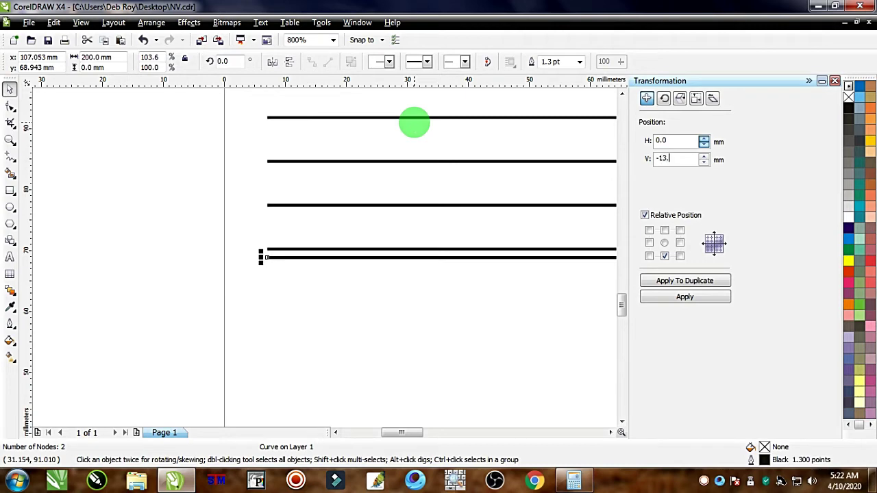
click(667, 281)
scroll(343, 251, down, 3)
scroll(494, 286, up, 1)
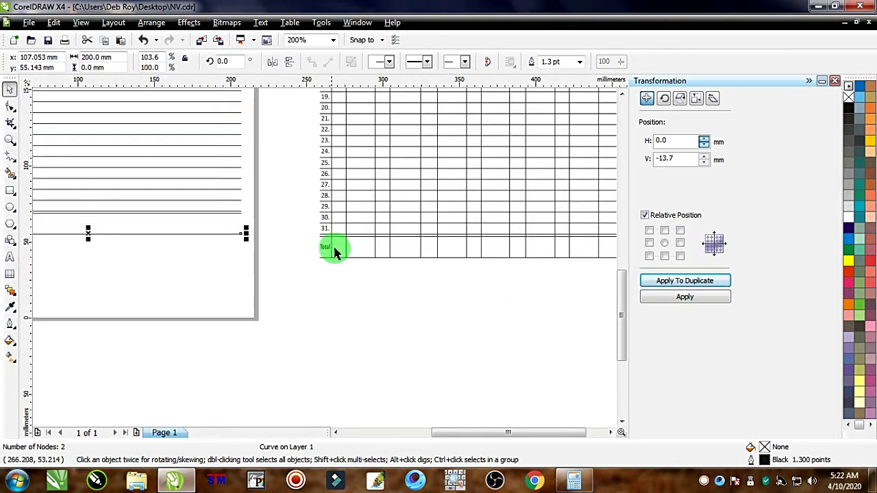
- Draw a straight vertical freehand line about 263 mm long, from the lower line of the double header rule to the Total row's bottom line
scroll(324, 257, down, 3)
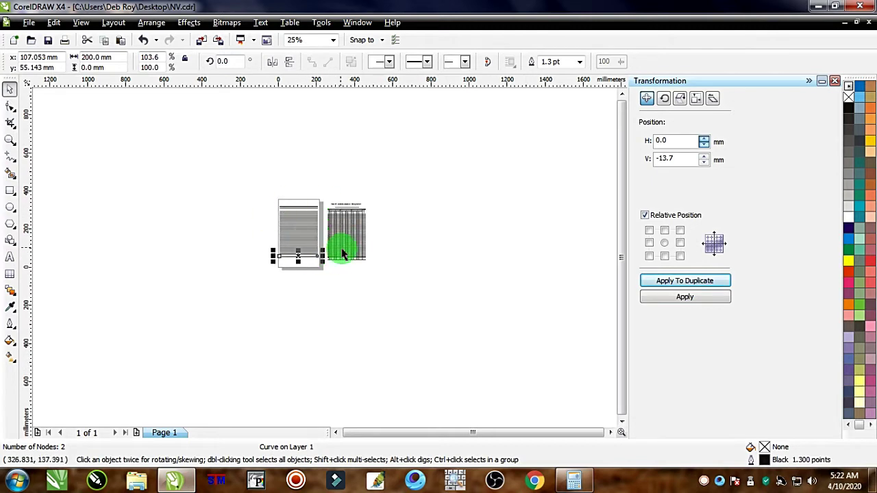
scroll(337, 255, up, 2)
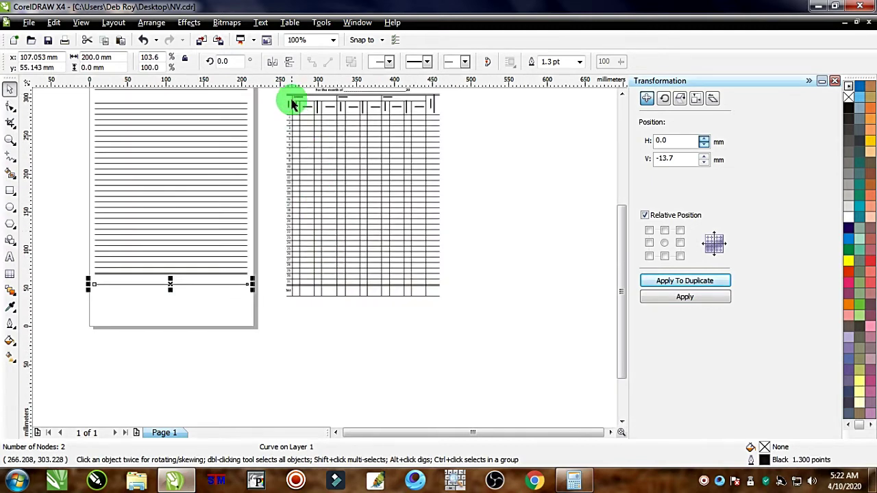
scroll(302, 276, up, 2)
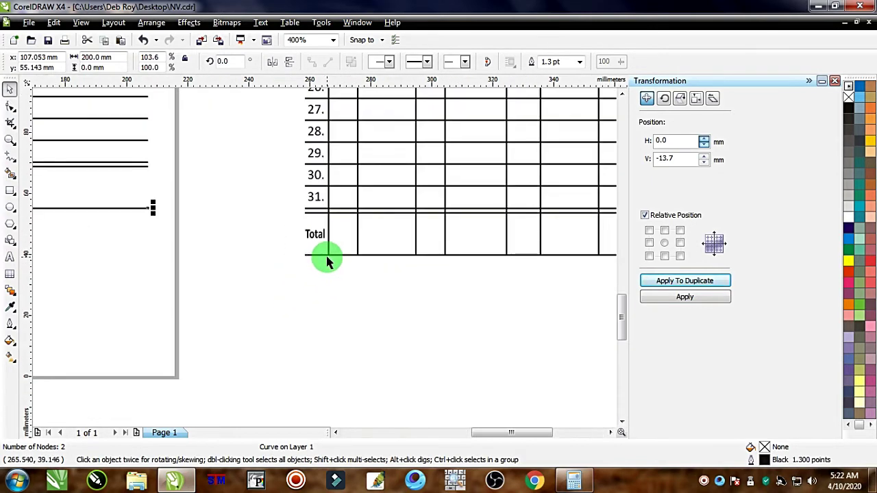
scroll(327, 261, down, 2)
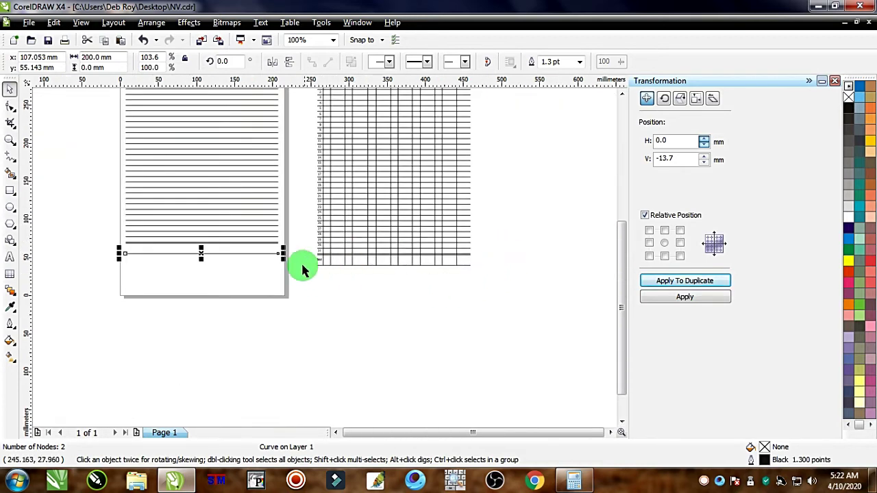
scroll(323, 238, down, 2)
scroll(284, 221, up, 2)
scroll(358, 225, up, 2)
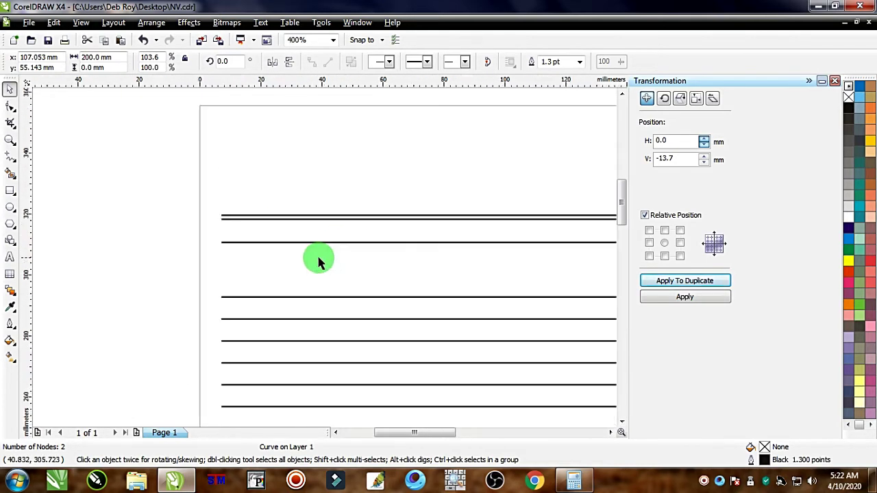
click(13, 157)
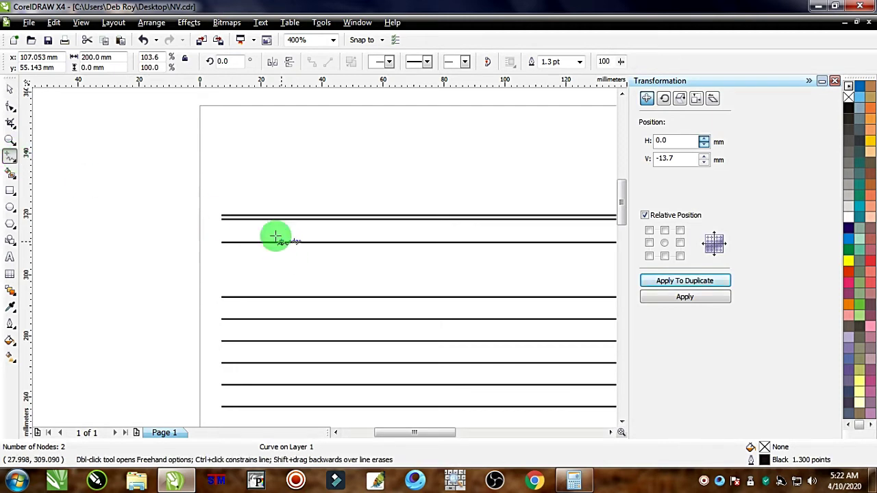
click(259, 219)
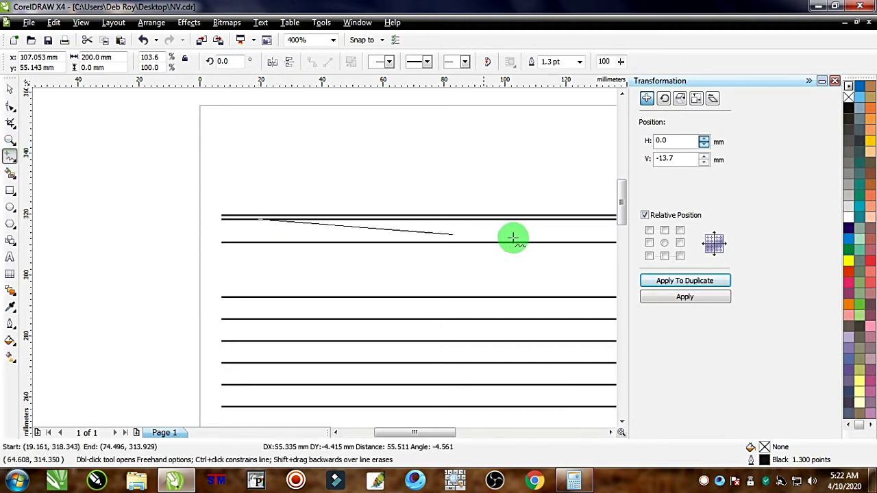
scroll(418, 261, down, 4)
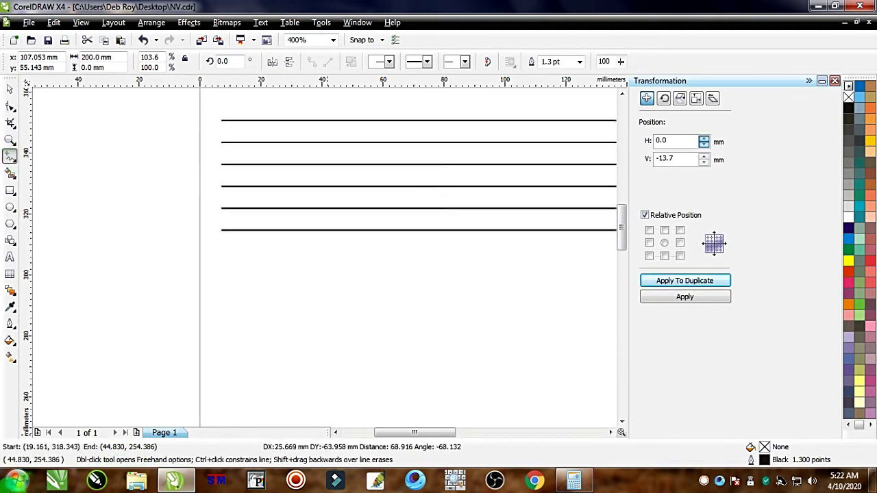
scroll(277, 276, down, 3)
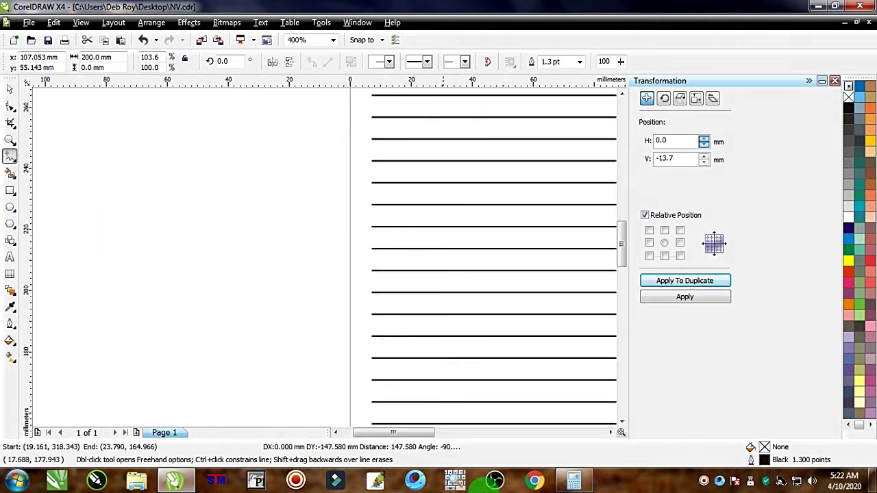
scroll(425, 303, down, 9)
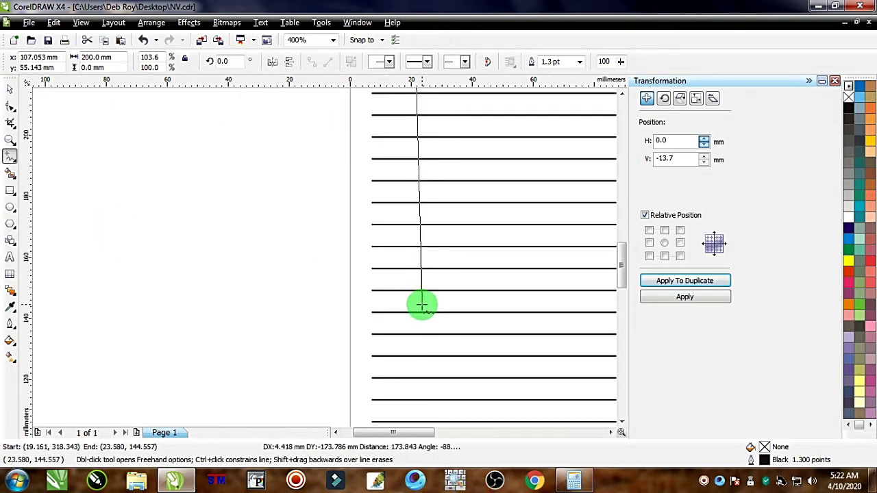
scroll(411, 336, down, 4)
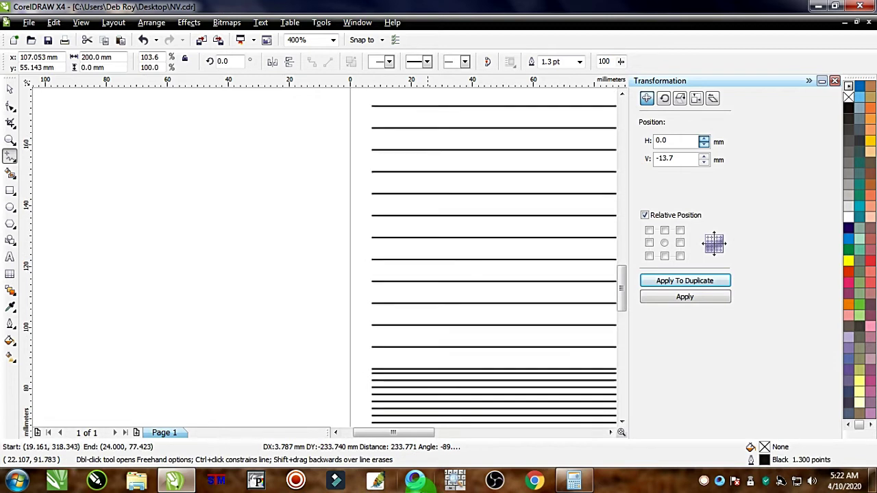
ctrl+click(434, 379)
scroll(417, 390, up, 2)
click(10, 89)
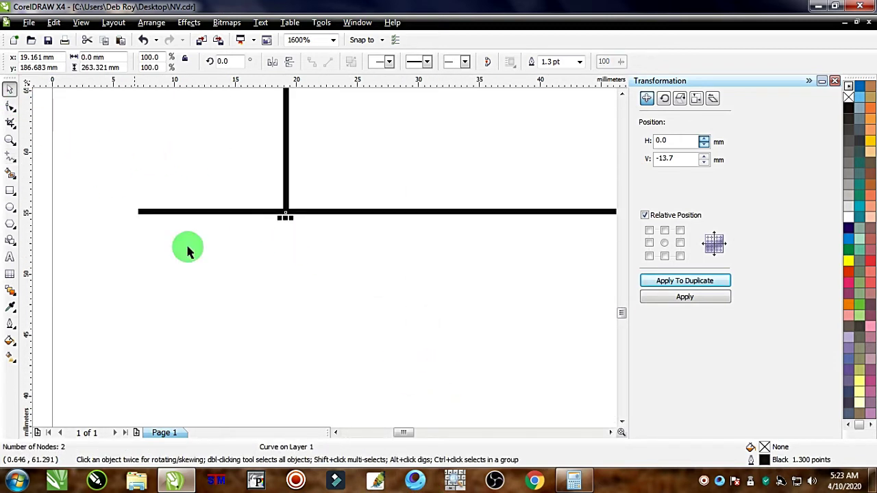
- Examine the joints where the vertical line meets the Total row's bottom line and the double header rule
click(113, 184)
scroll(327, 261, up, 3)
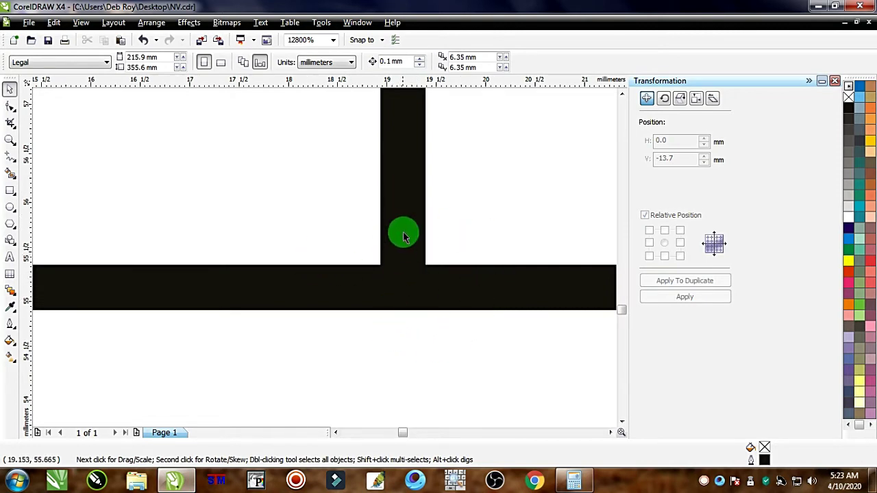
scroll(393, 283, down, 10)
scroll(326, 246, up, 4)
scroll(330, 264, up, 5)
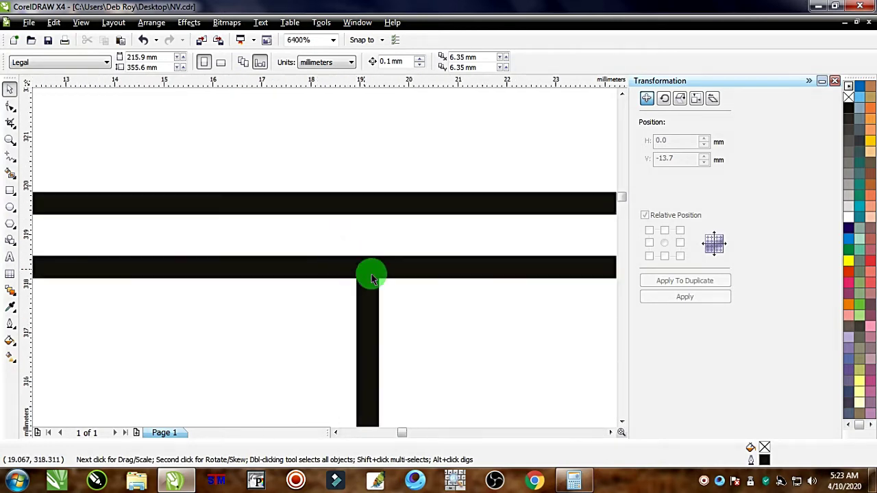
scroll(329, 271, down, 3)
scroll(327, 263, down, 3)
- Measure the width of the reference table's Date column with a temporary rectangle about 3.6 mm high, and delete the rectangle
scroll(308, 239, up, 7)
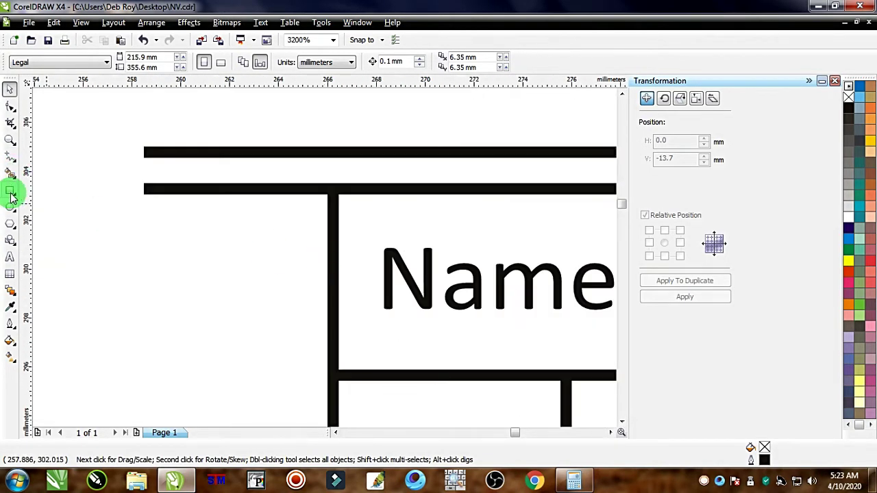
click(9, 193)
drag(144, 187, 328, 277)
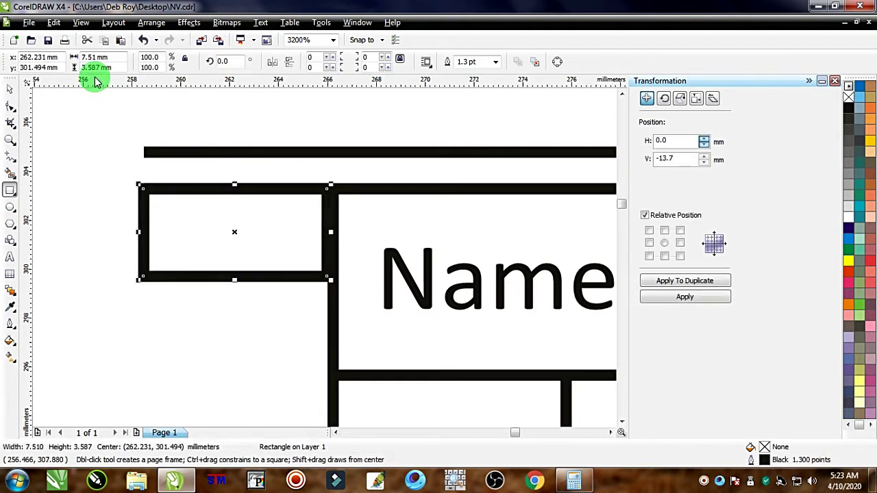
click(9, 89)
scroll(315, 258, down, 8)
- Align the vertical line to the left end of the double header rule's lower line
scroll(289, 265, up, 5)
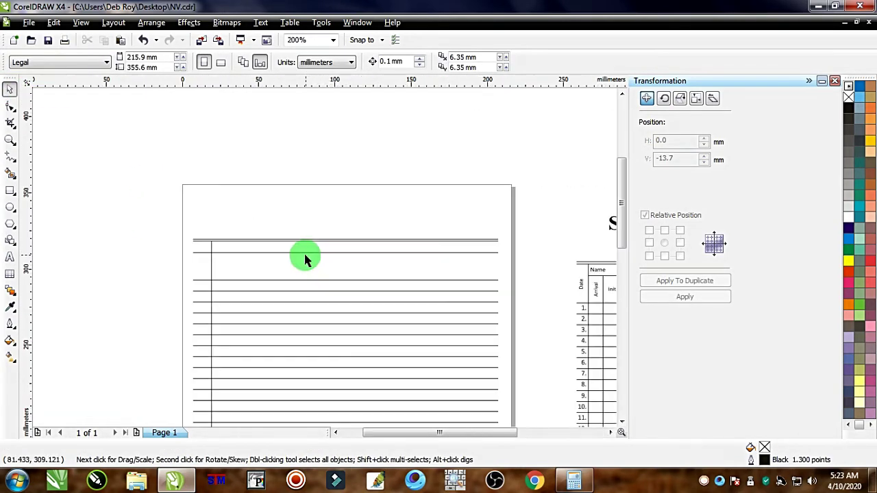
scroll(324, 264, down, 1)
scroll(324, 262, up, 3)
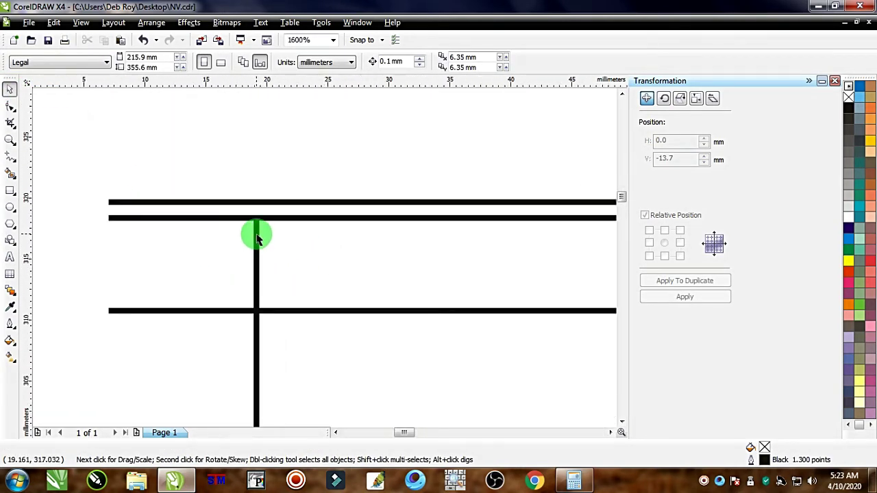
click(257, 239)
shift+click(290, 219)
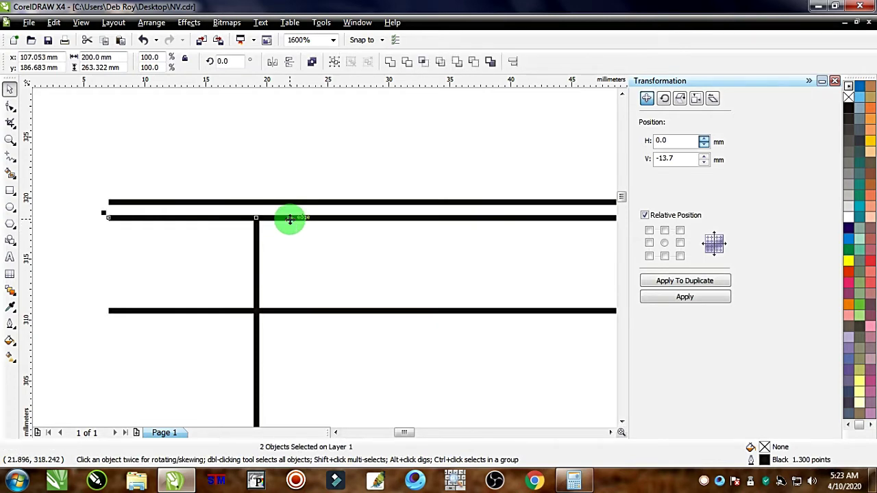
key(l)
- Move the vertical line 3.5 mm to the right without duplicating it
scroll(322, 257, down, 6)
drag(283, 201, 336, 331)
scroll(322, 248, up, 2)
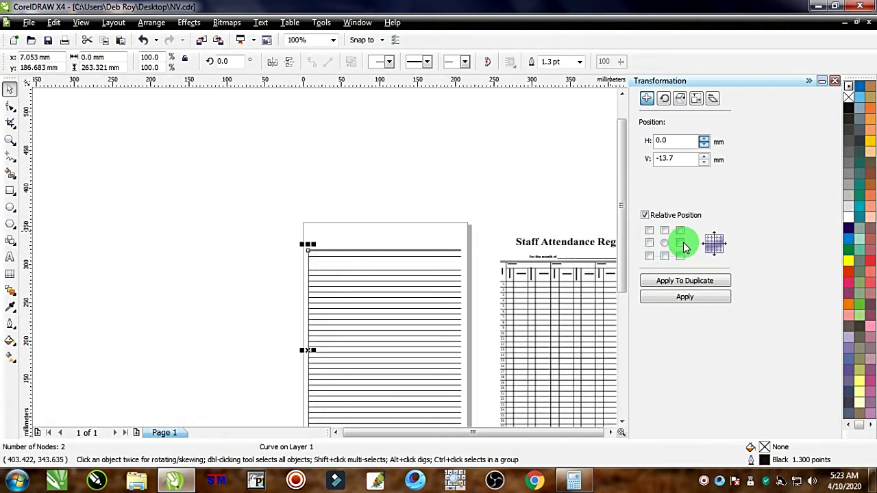
click(680, 243)
click(675, 142)
double_click(675, 142)
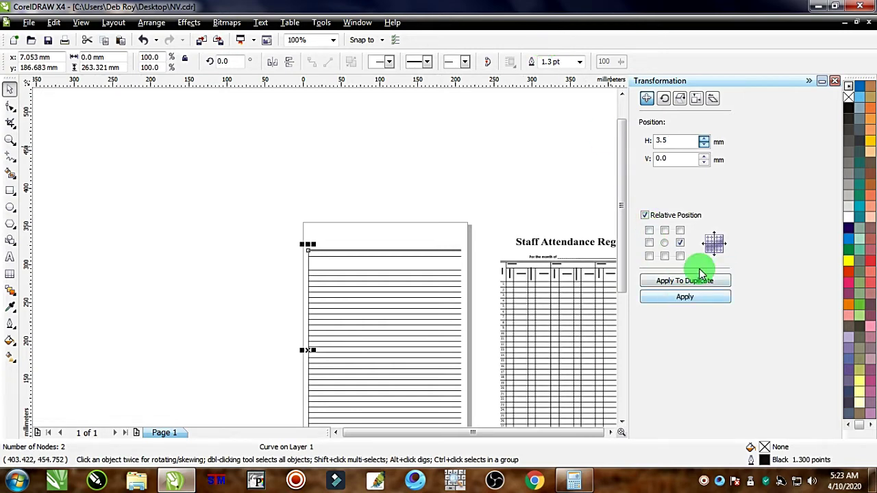
click(686, 297)
scroll(334, 254, up, 5)
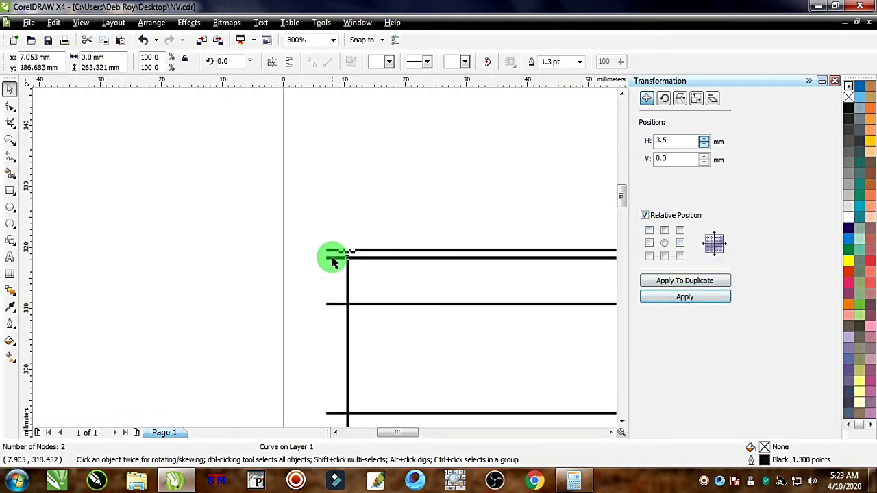
- Measure the width of the reference table's Date column again with a temporary rectangle beneath the double header rule, and delete the rectangle
scroll(333, 260, down, 3)
scroll(402, 261, down, 3)
scroll(323, 254, up, 4)
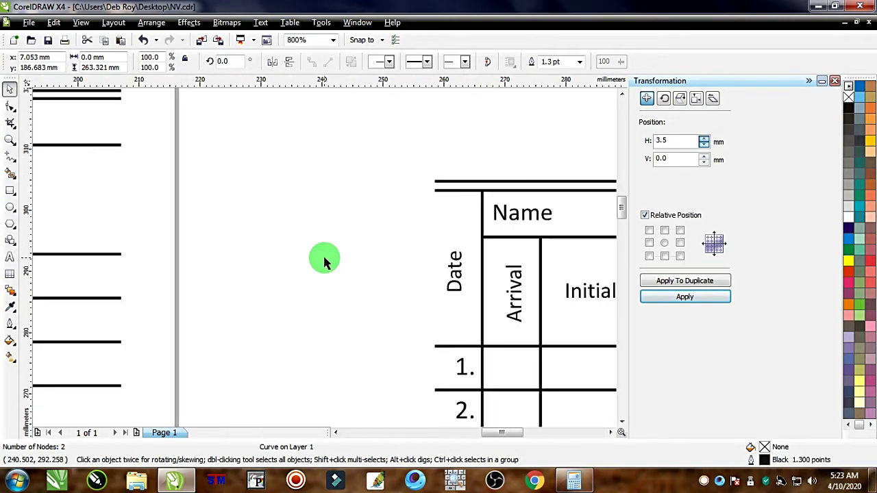
scroll(325, 261, down, 2)
scroll(324, 261, up, 4)
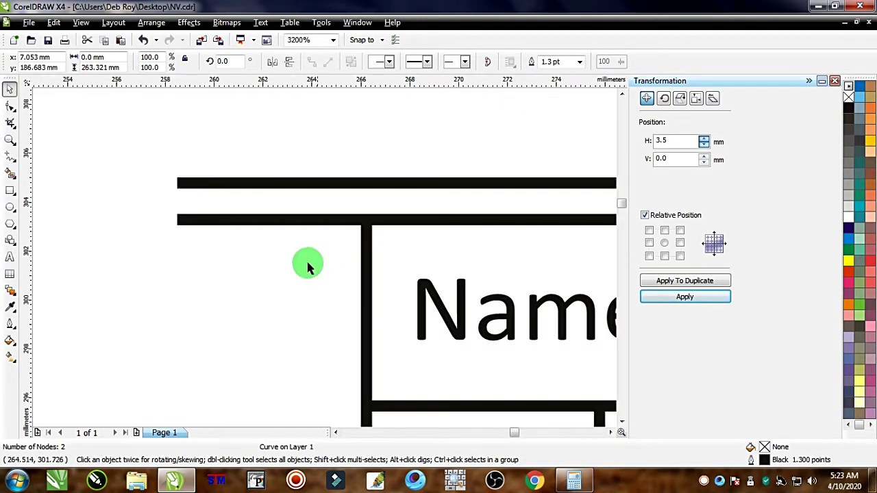
click(10, 191)
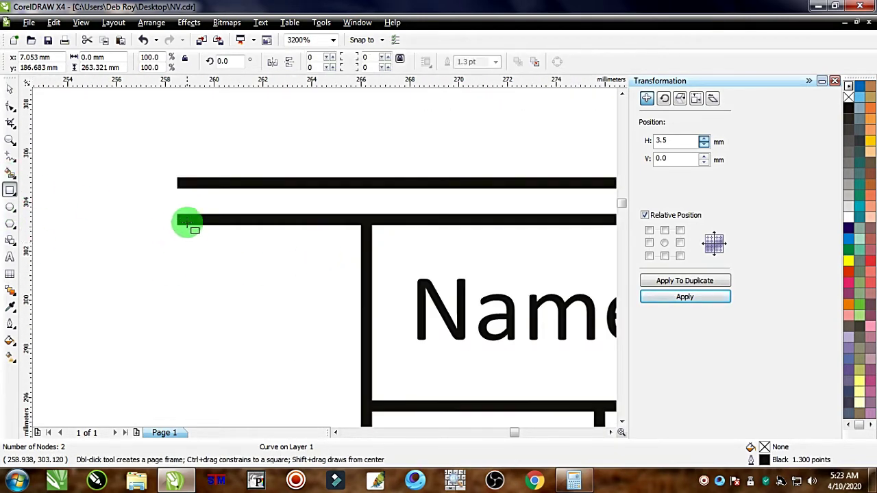
drag(177, 220, 360, 299)
scroll(336, 267, down, 10)
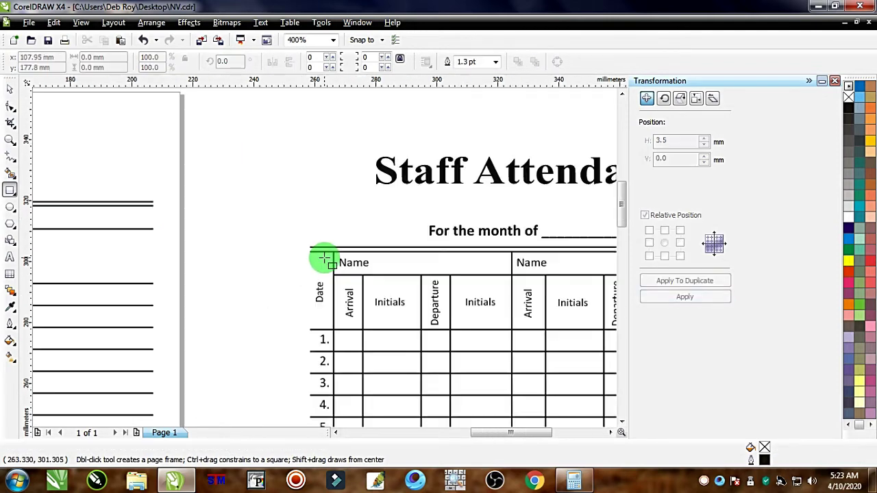
click(8, 93)
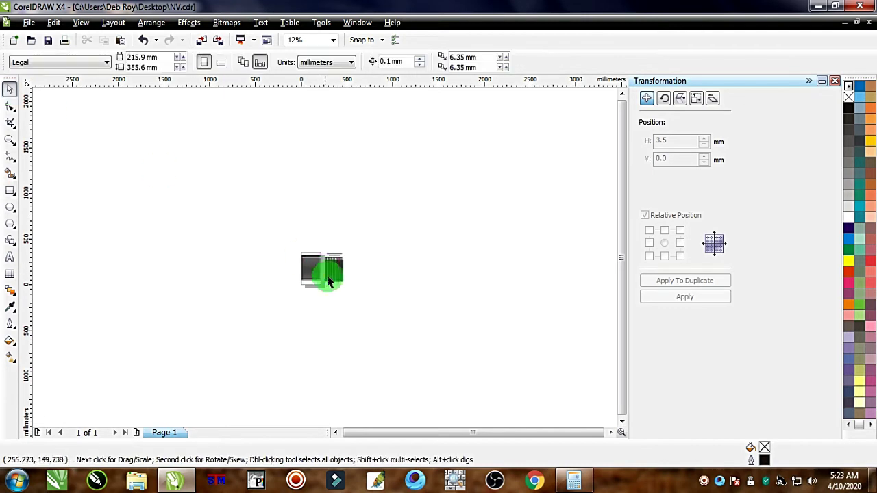
- Align the vertical line back to the left end of the double header rule's lower line
scroll(321, 259, up, 6)
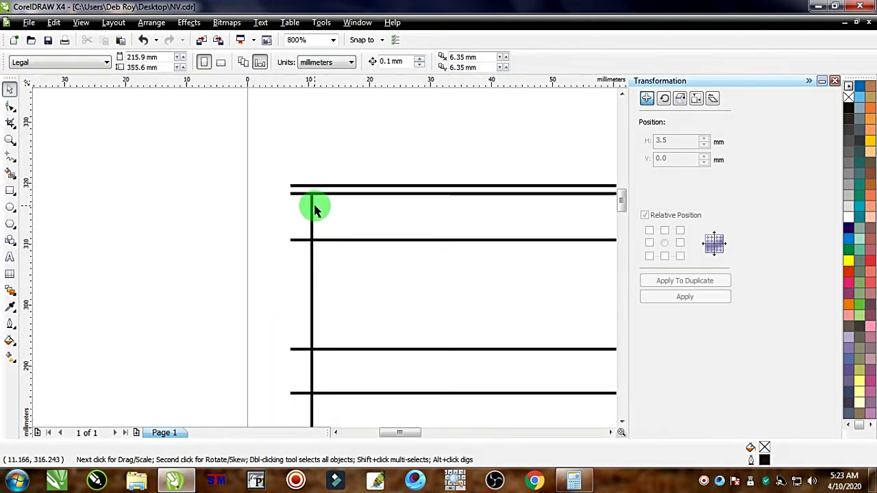
click(312, 206)
shift+click(335, 194)
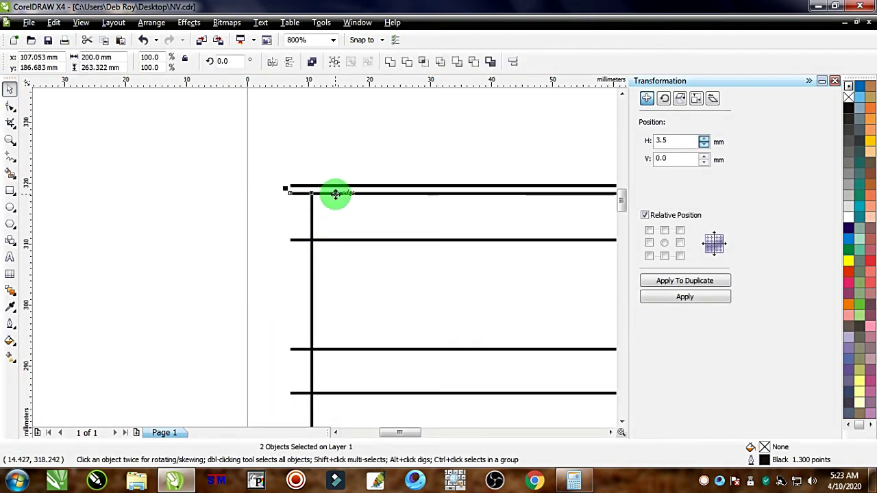
key(l)
key(Escape)
click(292, 206)
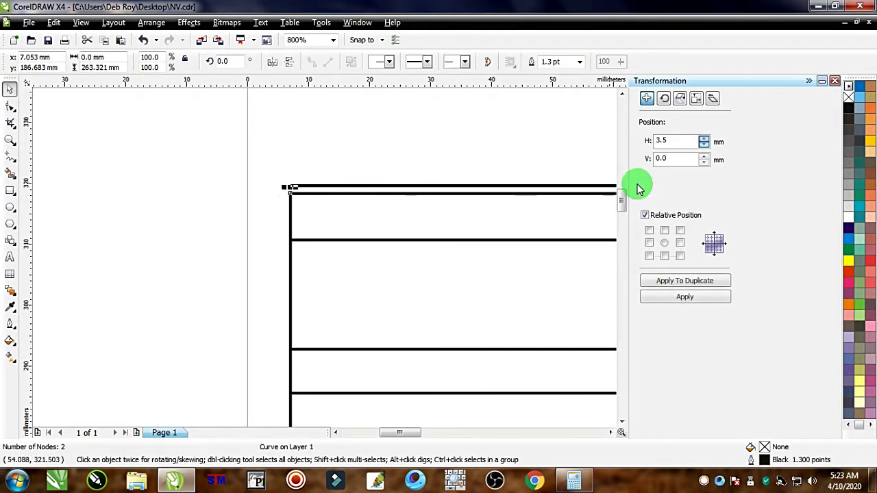
- Move the left-aligned vertical line horizontally by 3.5 mm to the right
click(681, 241)
double_click(671, 141)
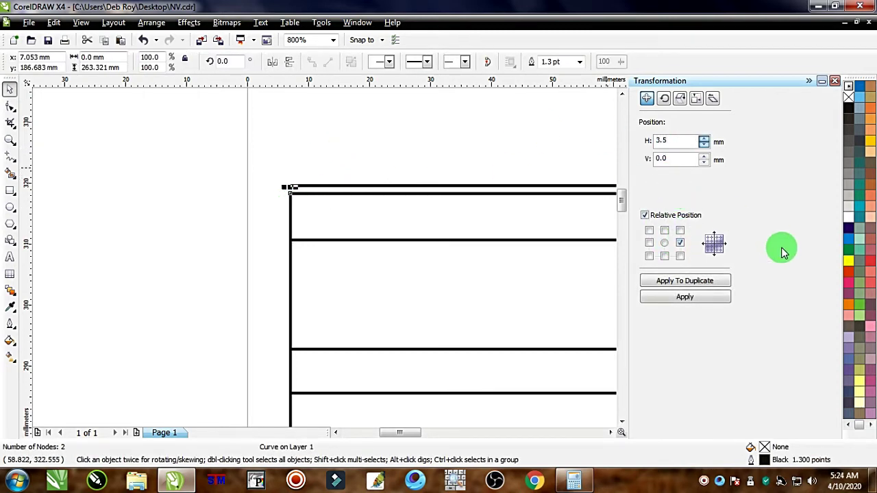
click(685, 299)
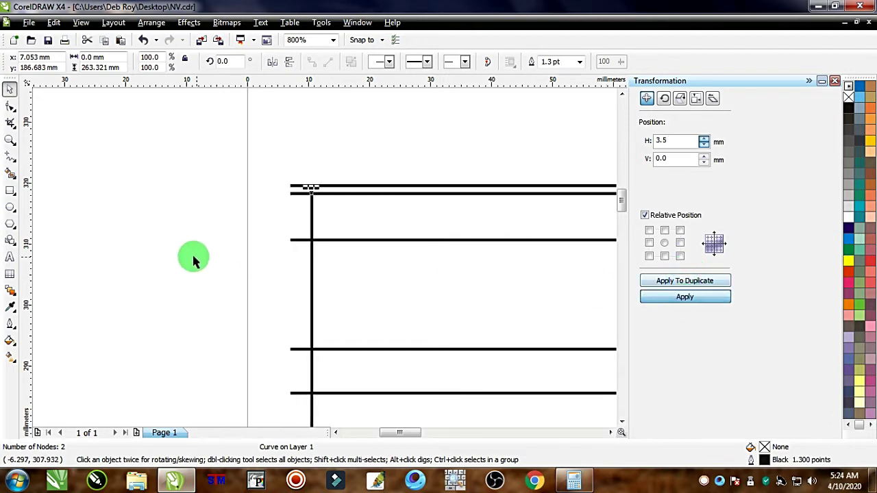
click(172, 206)
- Check the width of the reference table's Date column with a temporary rectangle about 4.1 mm high, and delete the rectangle
scroll(410, 267, down, 5)
scroll(410, 267, up, 5)
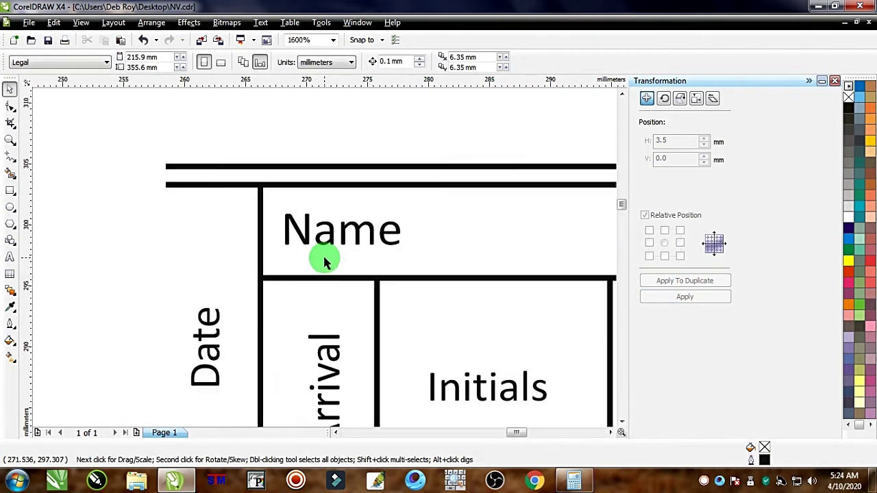
click(10, 192)
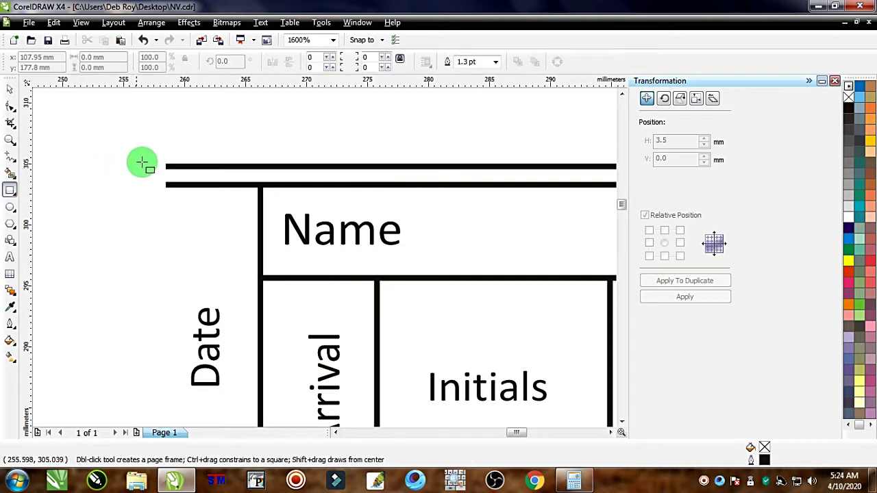
drag(165, 183, 438, 327)
key(Delete)
scroll(203, 199, up, 1)
click(111, 59)
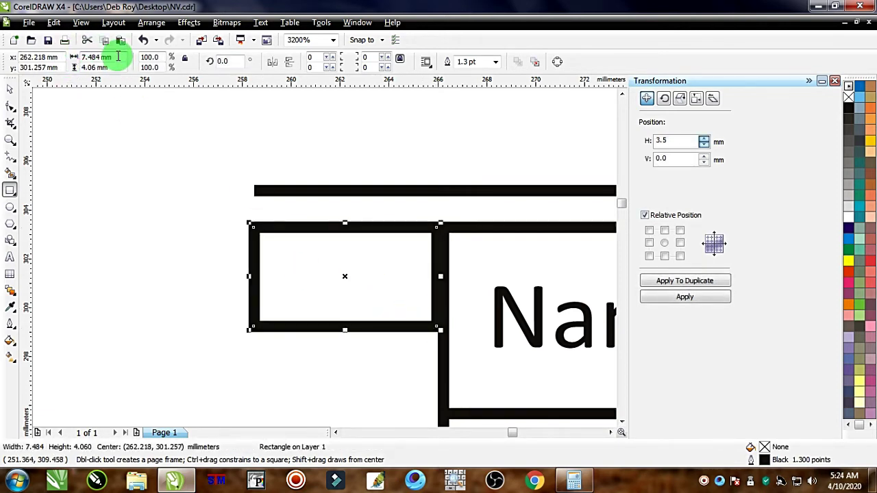
click(118, 58)
key(BackSpace)
click(9, 89)
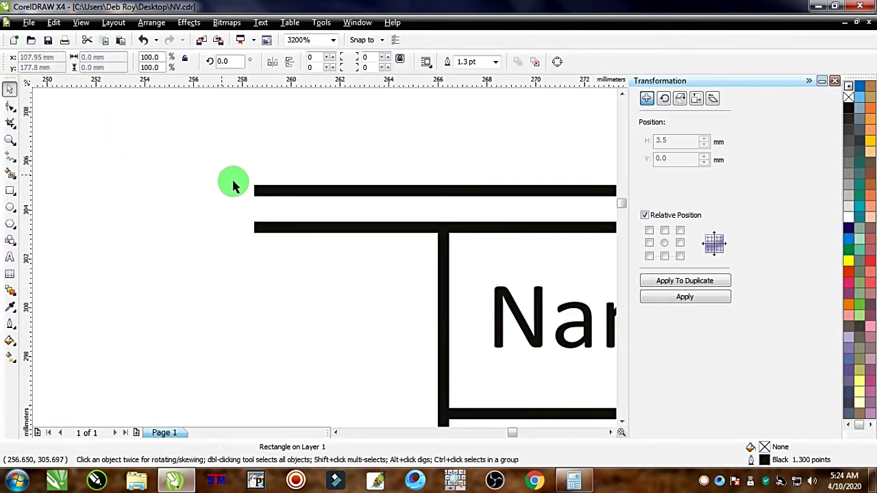
- Undo the vertical line's last 3.5 mm move
scroll(323, 258, down, 6)
scroll(326, 259, up, 2)
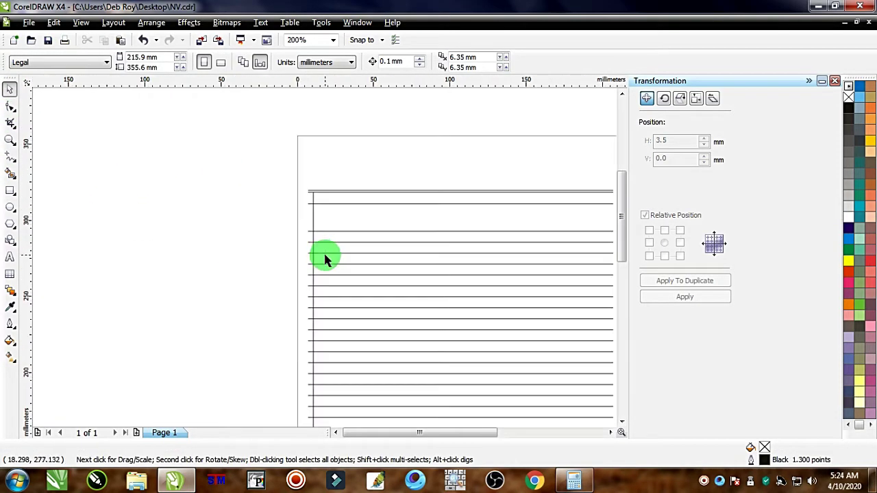
click(313, 206)
scroll(329, 201, up, 1)
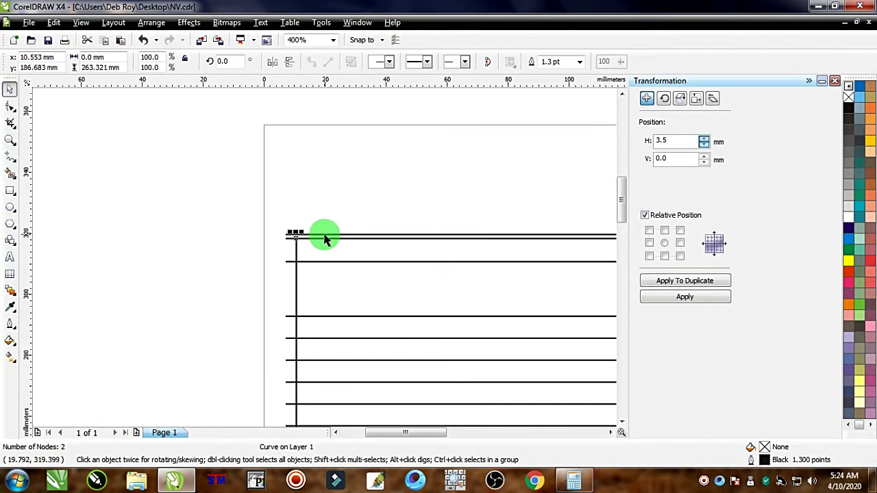
shift+click(326, 236)
key(ctrl+z)
- Move the vertical line 7.5 mm to the right to mark the Date column's edge
click(327, 203)
scroll(322, 227, down, 3)
drag(278, 212, 344, 394)
click(679, 243)
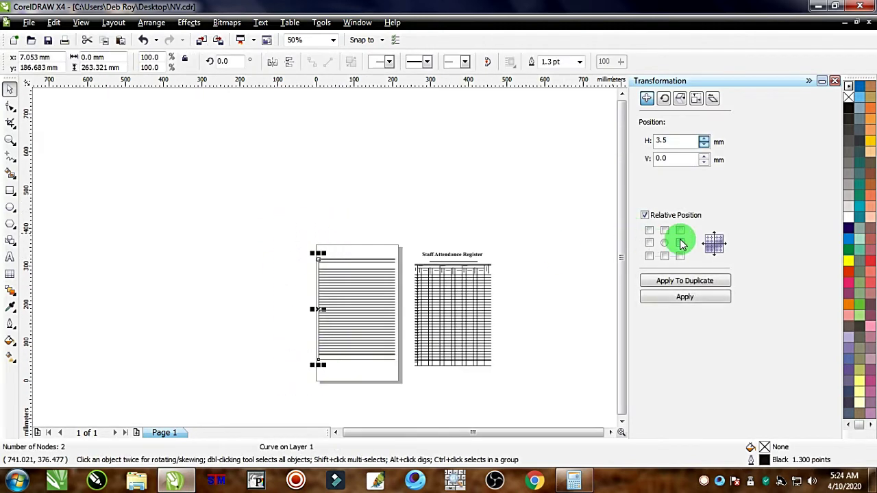
double_click(685, 141)
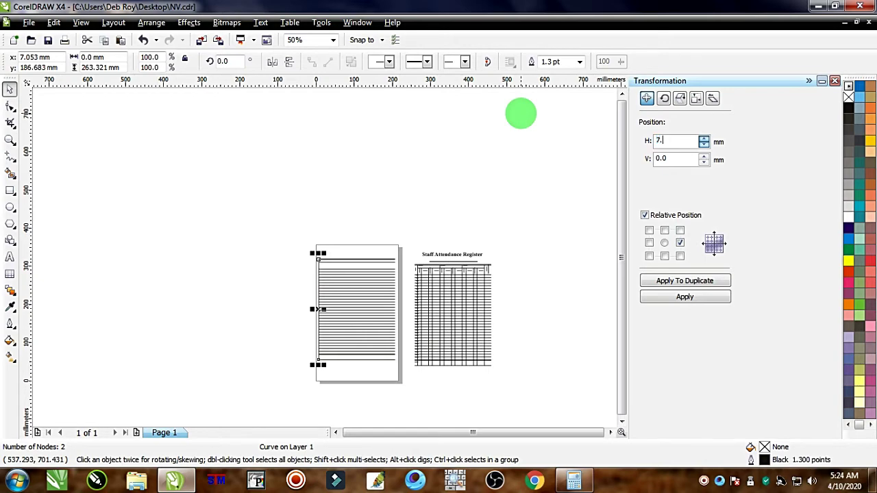
click(688, 302)
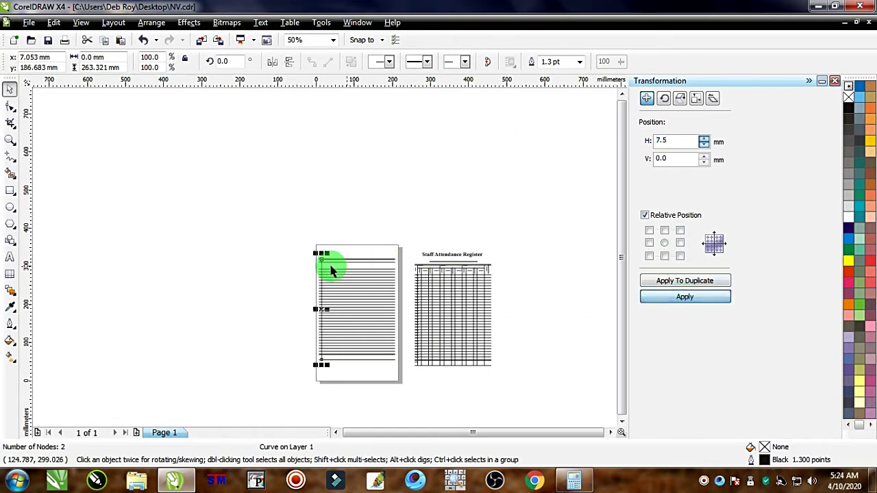
- Compare the reference table's Date and Name header cells with the lines drawn around the moved vertical line
scroll(323, 254, up, 3)
scroll(343, 251, down, 4)
scroll(389, 269, up, 3)
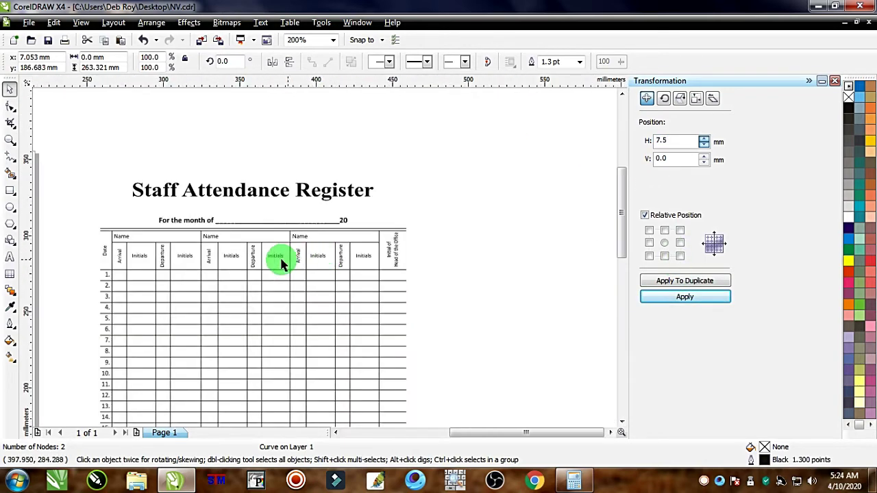
scroll(184, 252, up, 1)
scroll(229, 239, up, 1)
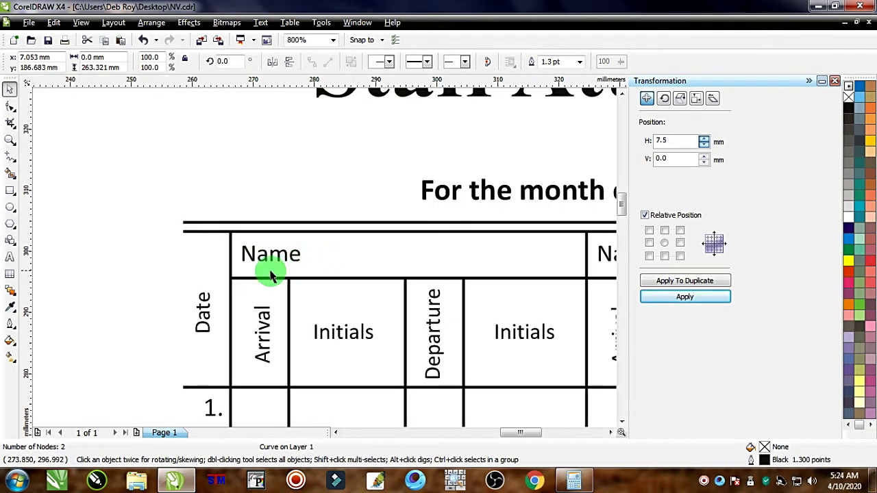
scroll(240, 274, down, 4)
scroll(240, 247, up, 2)
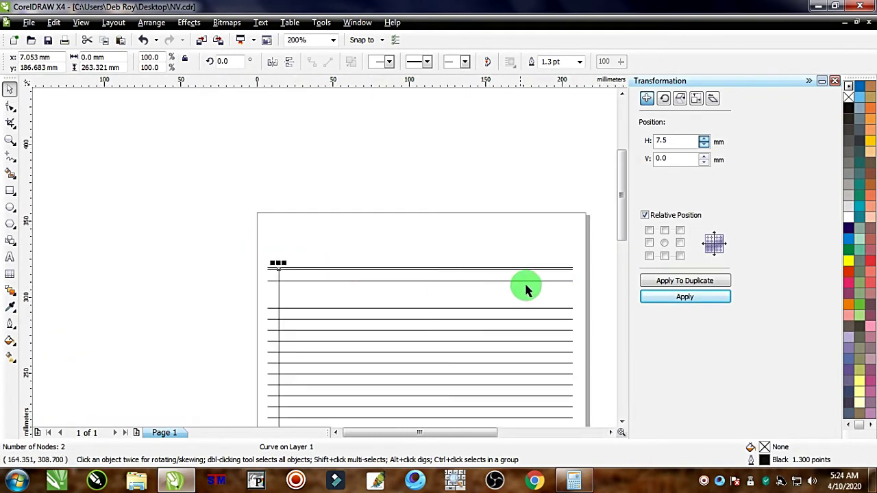
scroll(327, 260, down, 1)
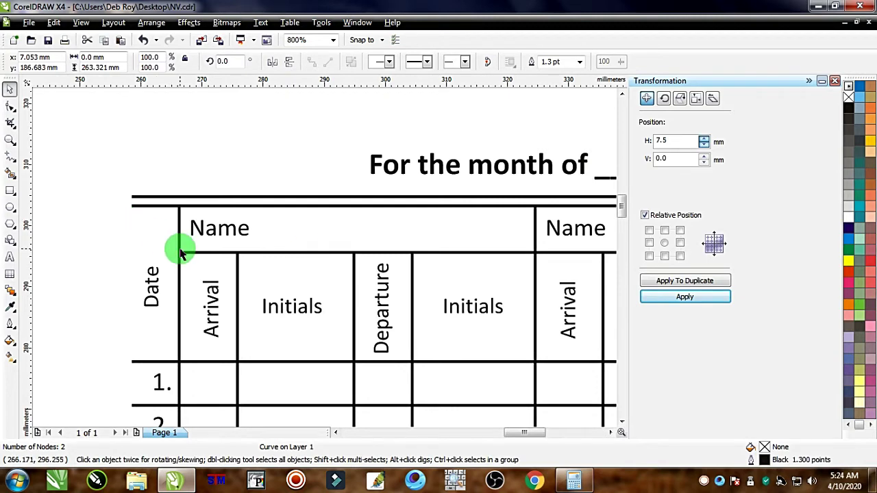
scroll(251, 254, down, 4)
scroll(313, 254, up, 5)
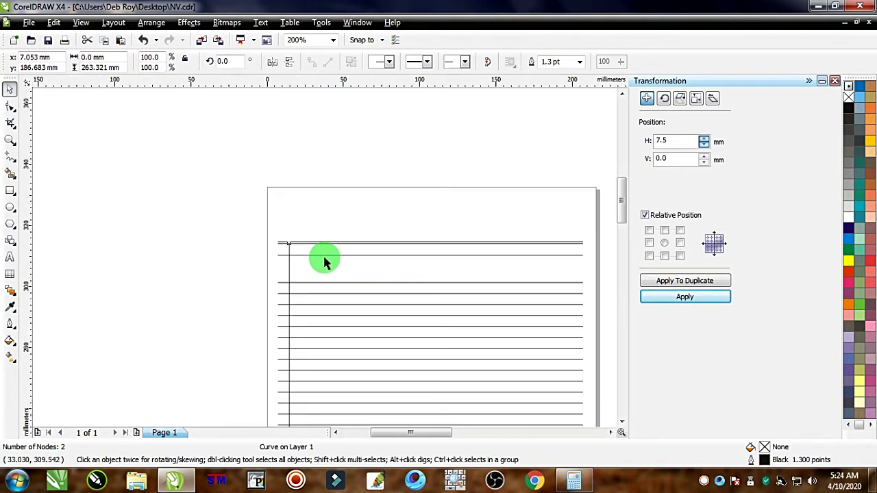
- Shorten the horizontal line below the double header rule at its left end to 192.5 mm, so it starts at the vertical line
scroll(267, 256, down, 3)
scroll(320, 257, up, 3)
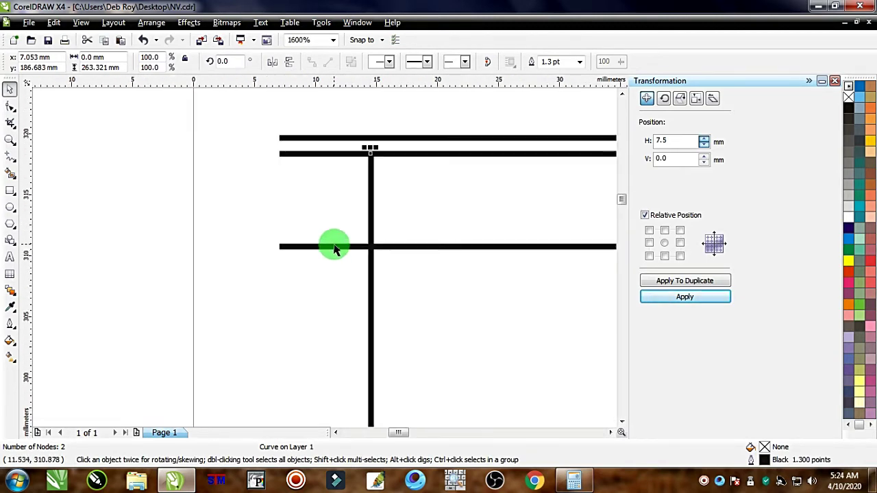
scroll(323, 256, up, 1)
drag(210, 262, 391, 284)
scroll(323, 256, down, 6)
- Measure the width of the reference table's first Arrival column with a temporary rectangle about 2.7 mm high, and delete the rectangle
scroll(378, 257, up, 2)
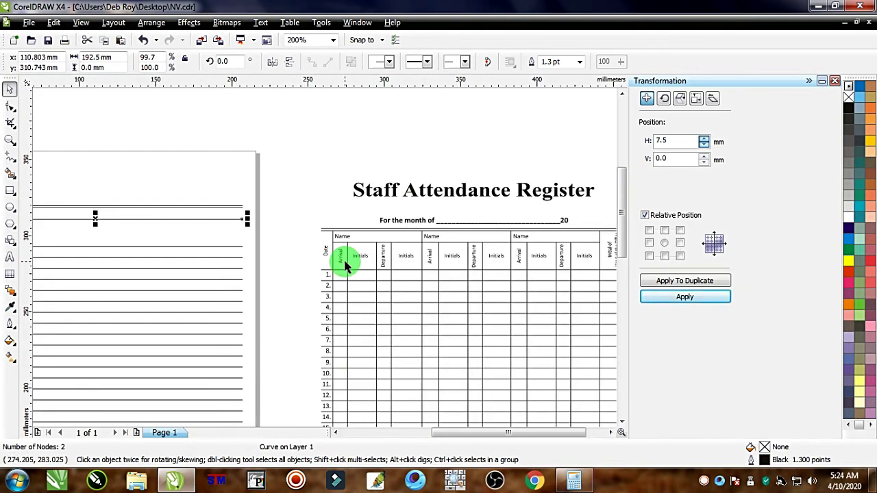
scroll(342, 264, down, 1)
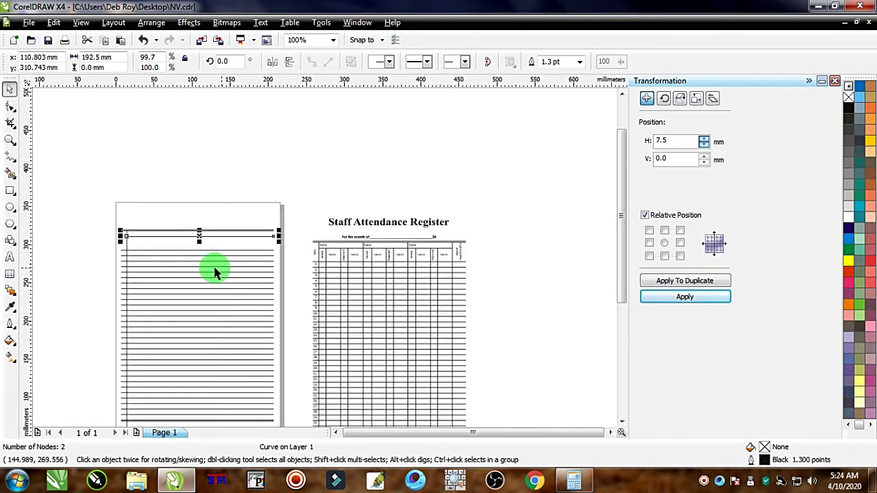
scroll(325, 254, up, 2)
scroll(322, 258, down, 1)
scroll(319, 254, up, 1)
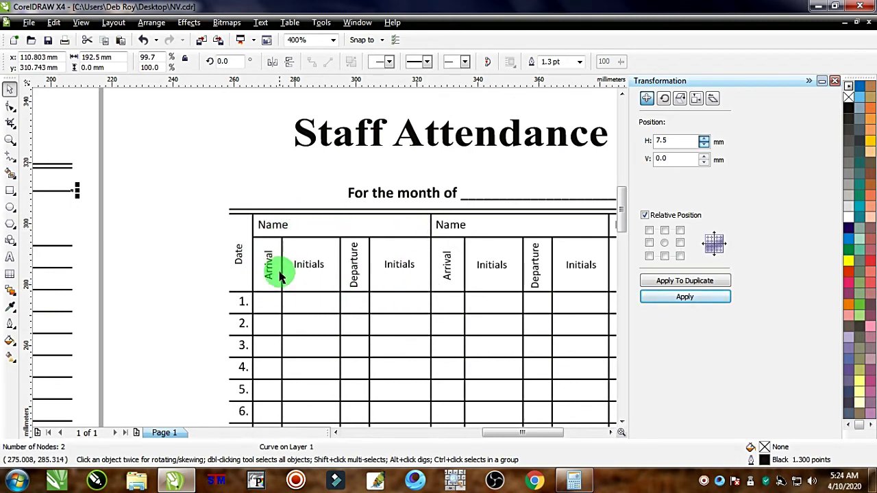
scroll(249, 251, up, 2)
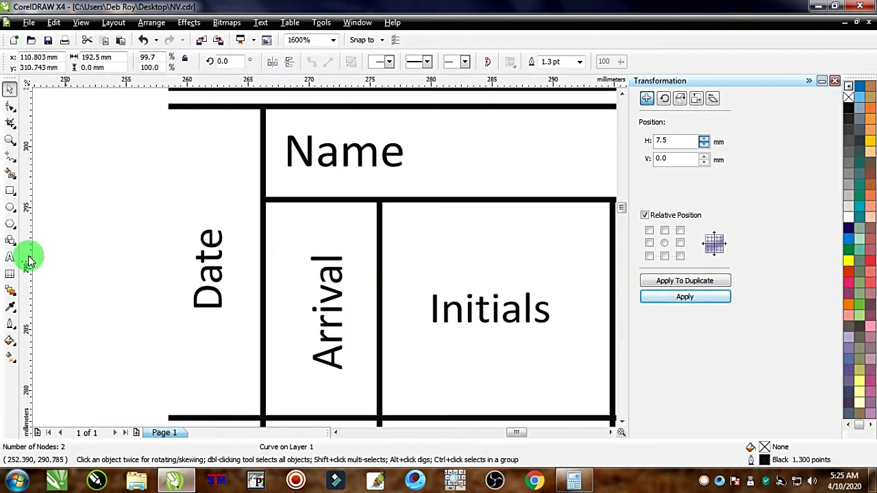
click(10, 190)
drag(262, 226, 381, 260)
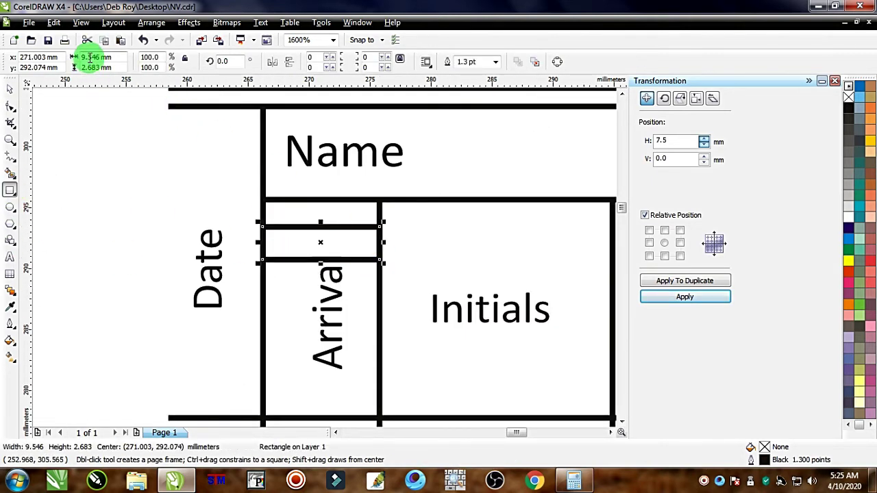
key(Delete)
scroll(304, 240, down, 5)
click(10, 91)
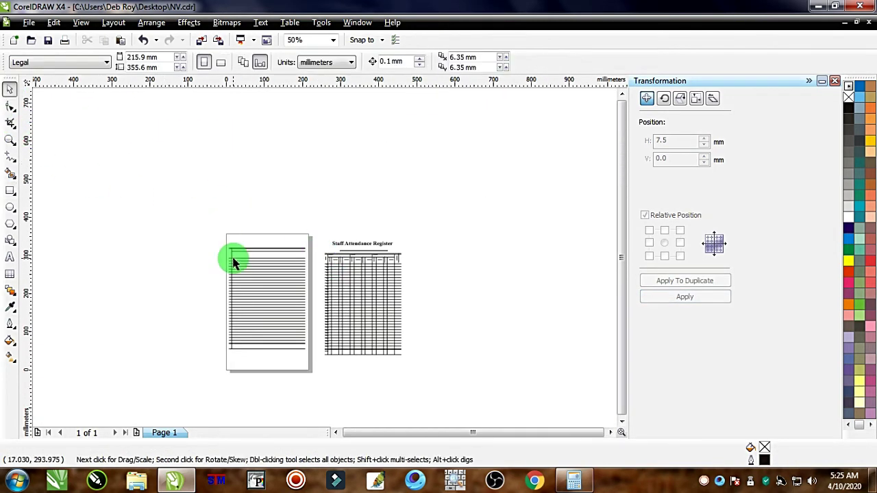
- Duplicate the vertical line at the Date column's edge 9.5 mm to the right to mark the first Arrival column
scroll(327, 267, up, 2)
scroll(312, 262, down, 2)
scroll(240, 254, up, 2)
scroll(313, 254, up, 1)
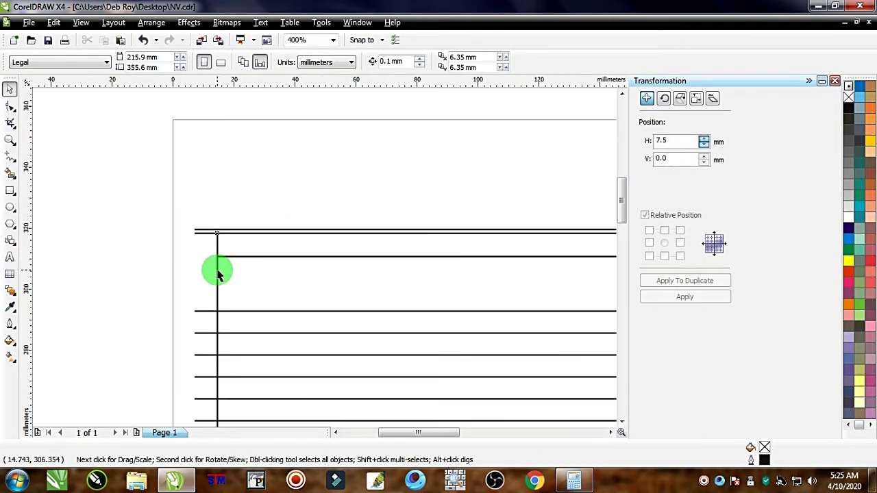
click(218, 275)
click(680, 242)
click(663, 141)
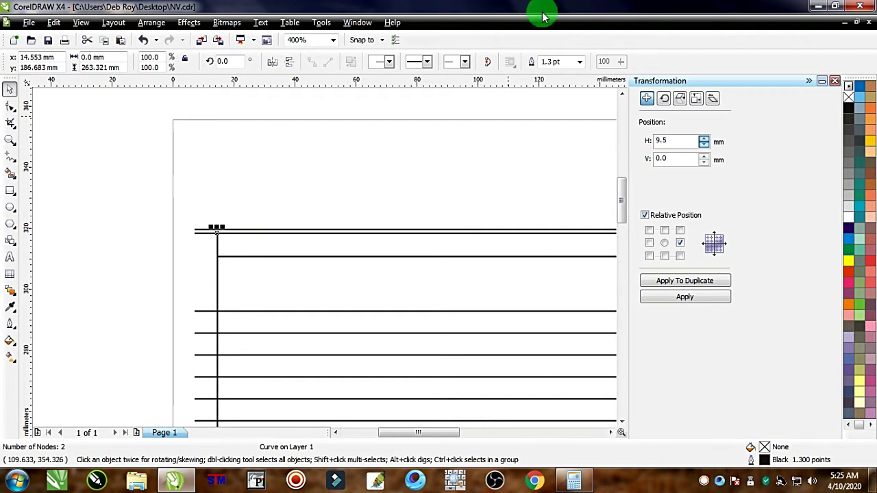
click(662, 281)
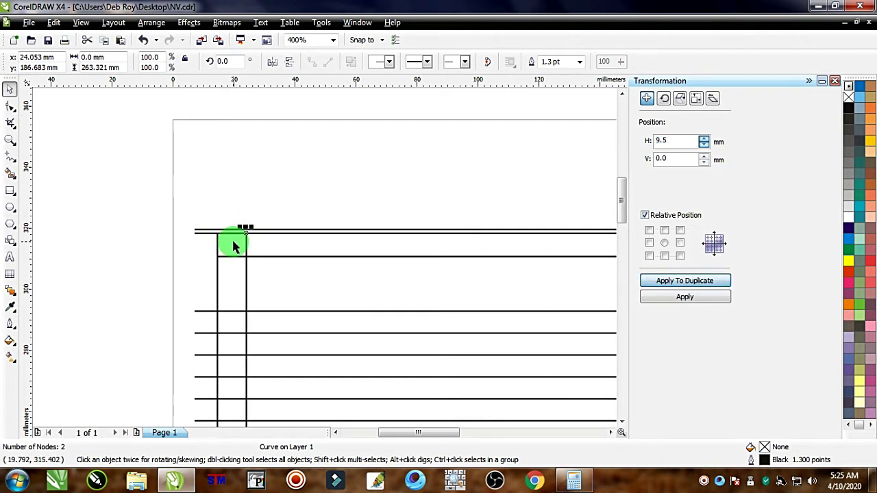
- Shorten the new vertical line at its upper end to 255.721 mm, so it starts at the horizontal line below the double rule
scroll(233, 247, up, 2)
drag(376, 220, 425, 312)
scroll(323, 255, down, 4)
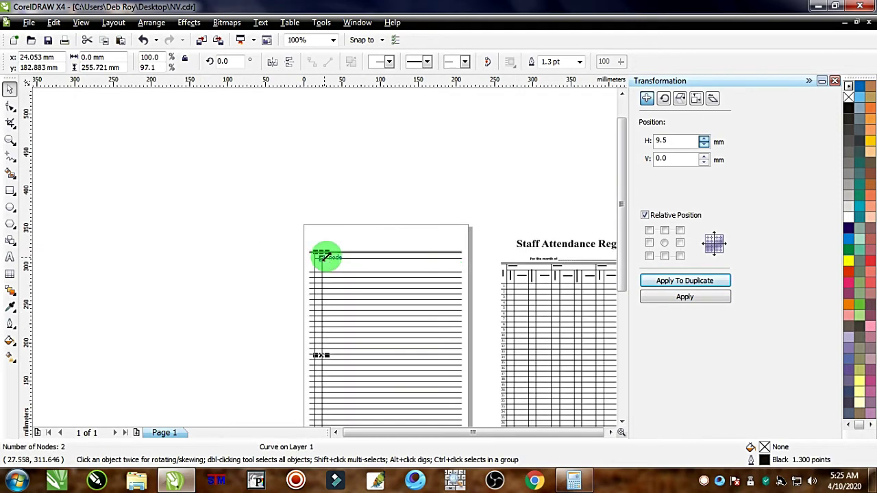
- Measure the width of the reference table's first Initials column with a temporary rectangle about 5.3 mm high, and delete the rectangle
scroll(322, 260, down, 2)
scroll(322, 260, up, 3)
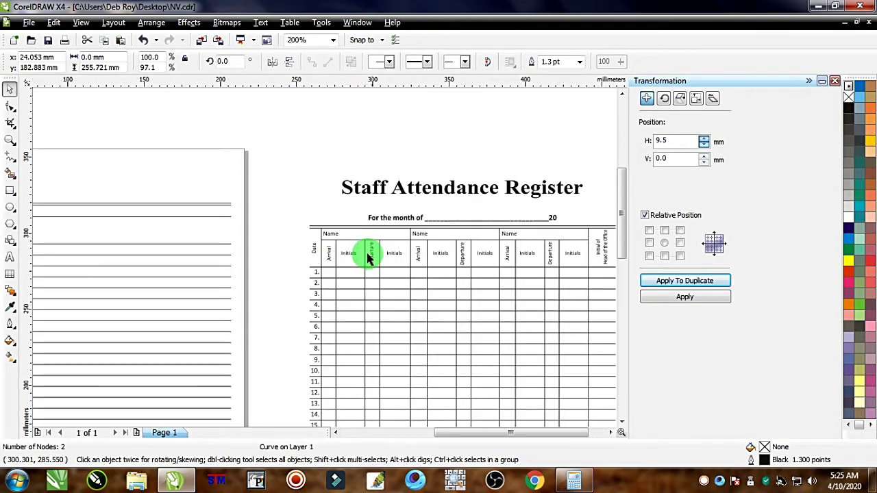
scroll(376, 254, up, 2)
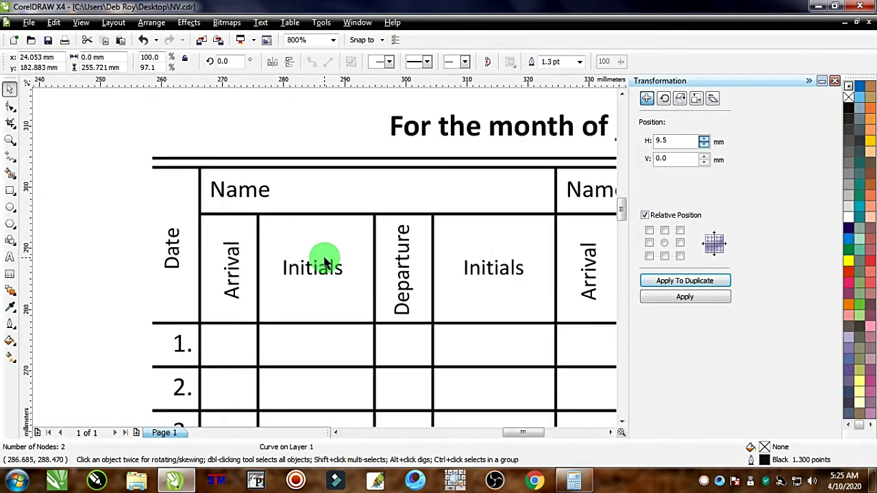
click(10, 193)
drag(258, 225, 375, 259)
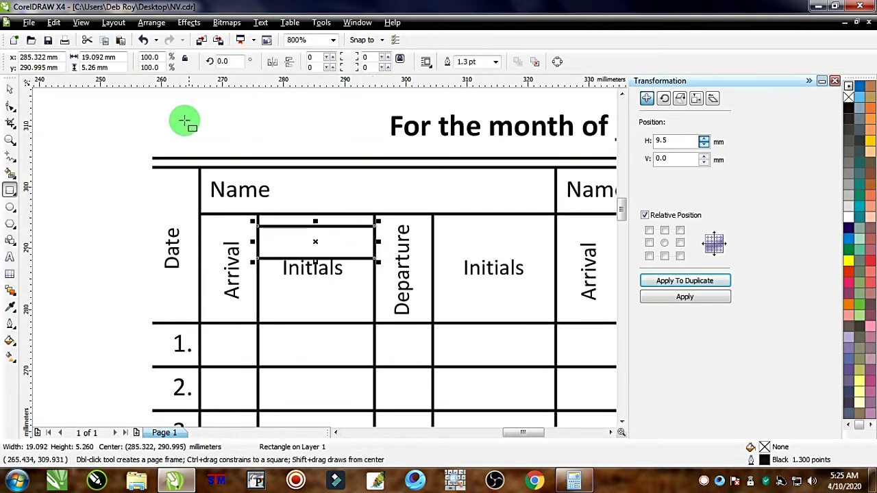
click(117, 59)
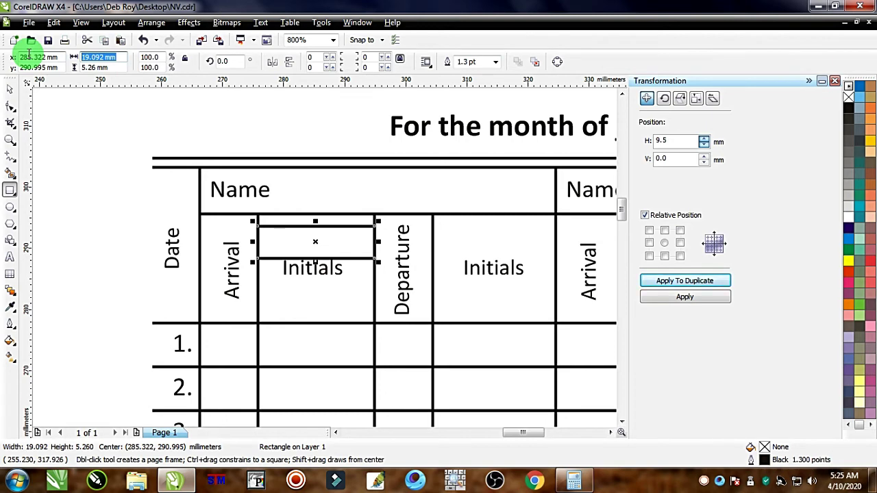
click(9, 91)
click(151, 144)
scroll(322, 251, down, 4)
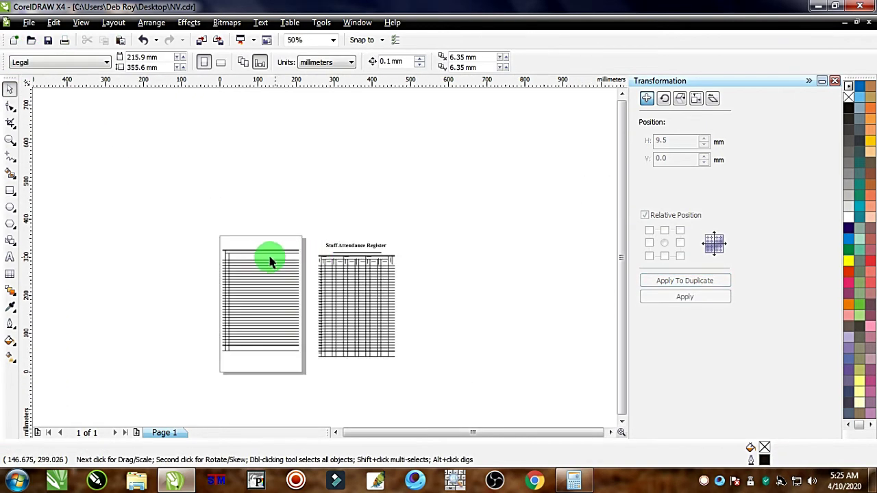
- Duplicate the shortened vertical line 19 mm to the right to mark the first Initials column's edge
scroll(276, 263, up, 3)
click(89, 249)
click(680, 243)
click(677, 140)
double_click(676, 140)
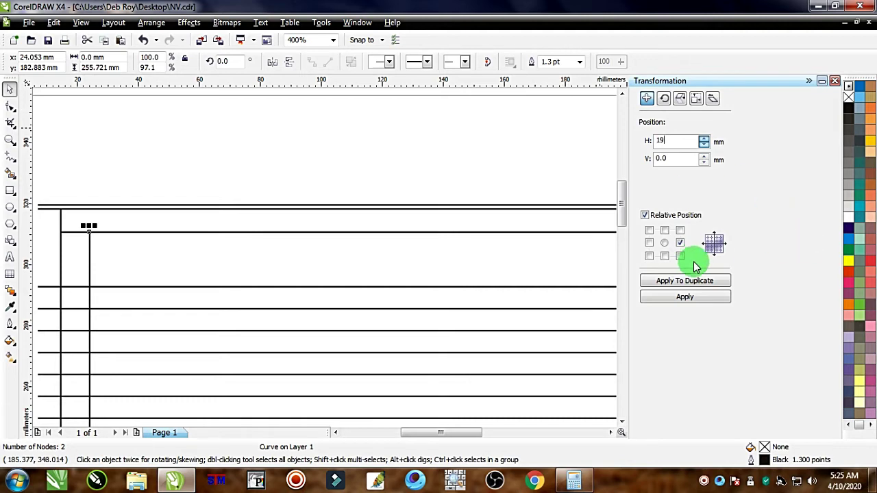
click(695, 282)
- Measure the width of the reference table's first Departure column with a temporary rectangle about 5.5 mm high, and delete the rectangle
scroll(323, 254, down, 5)
scroll(290, 290, up, 5)
scroll(276, 301, up, 2)
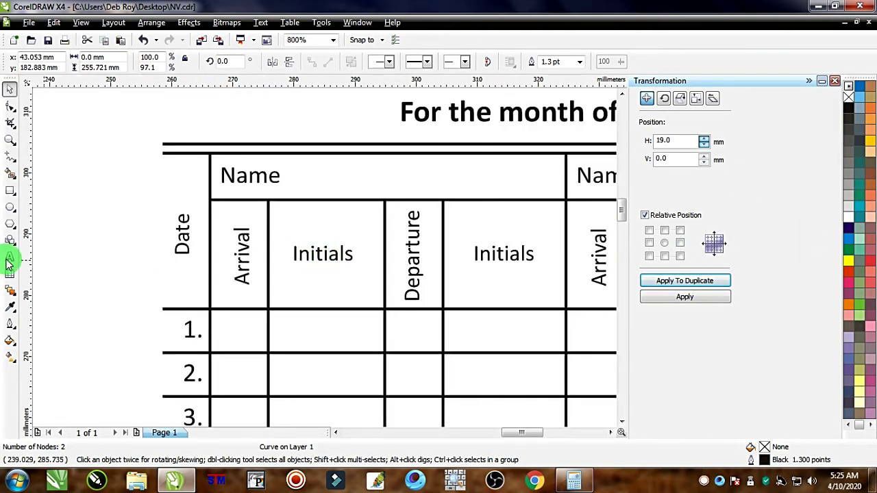
click(10, 190)
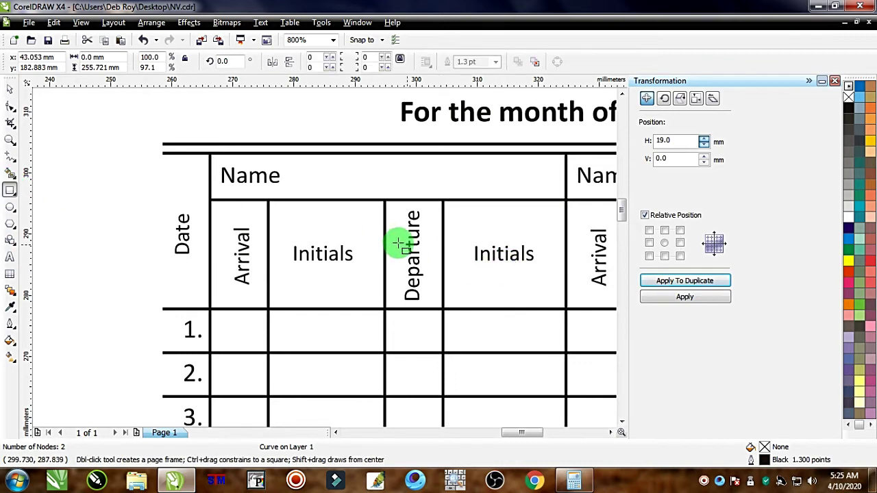
drag(386, 234, 443, 266)
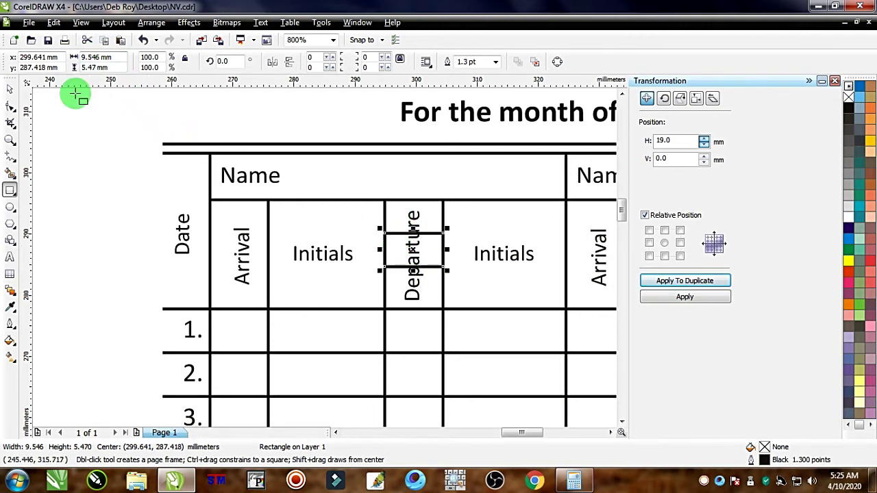
click(12, 90)
click(159, 163)
scroll(312, 261, down, 5)
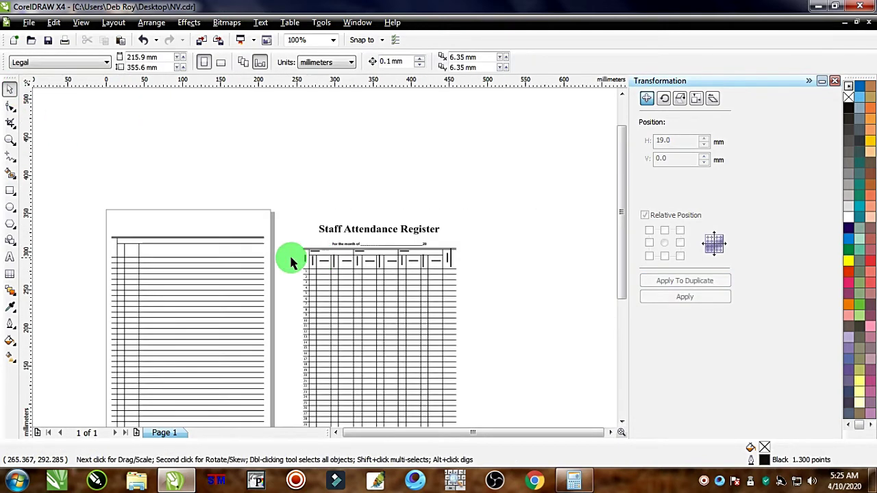
- Duplicate the vertical line at the first Initials column's edge 9.5 mm to the right to mark the Departure column
click(137, 252)
click(680, 242)
key(shift+Tab)
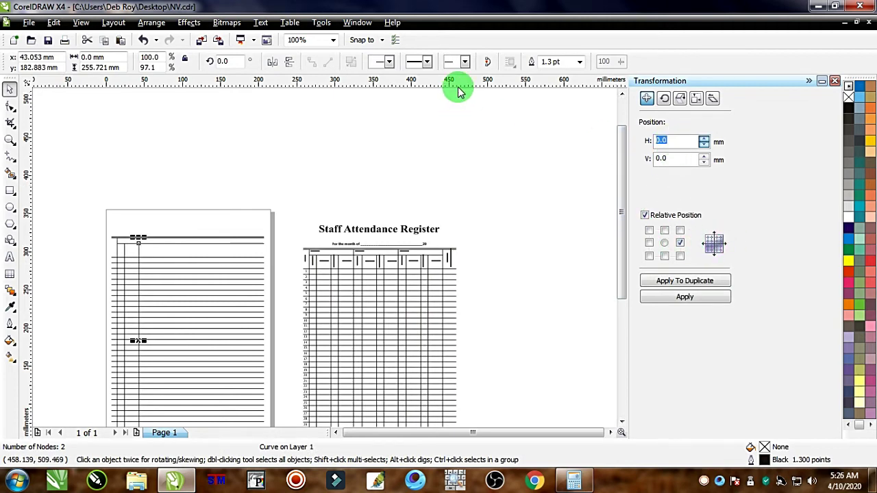
click(675, 287)
- Measure the width of the Initials column after Departure in the reference table with a temporary rectangle about 11.4 mm high, and delete the rectangle
scroll(323, 265, up, 2)
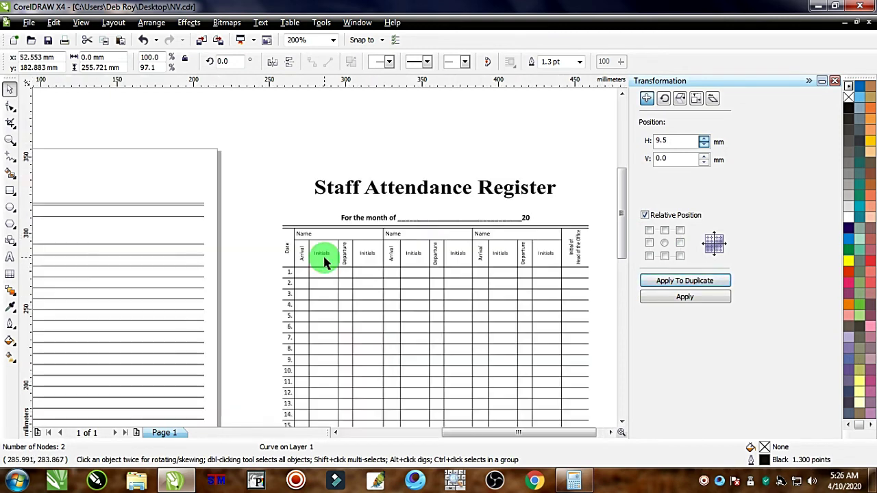
scroll(325, 264, up, 1)
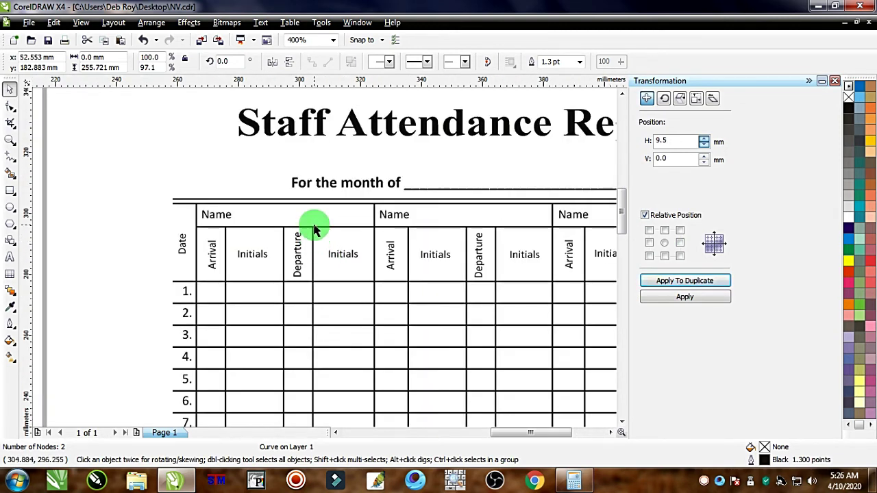
scroll(295, 247, down, 3)
scroll(265, 268, up, 2)
scroll(329, 256, down, 1)
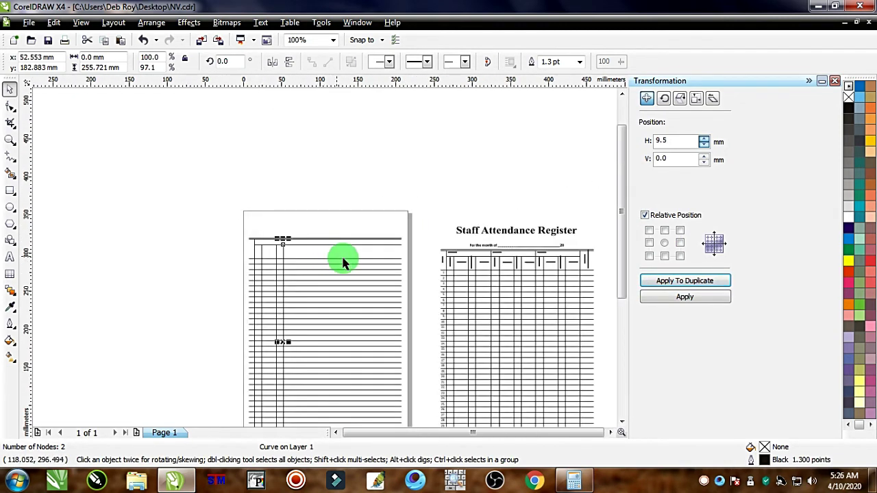
scroll(487, 274, up, 2)
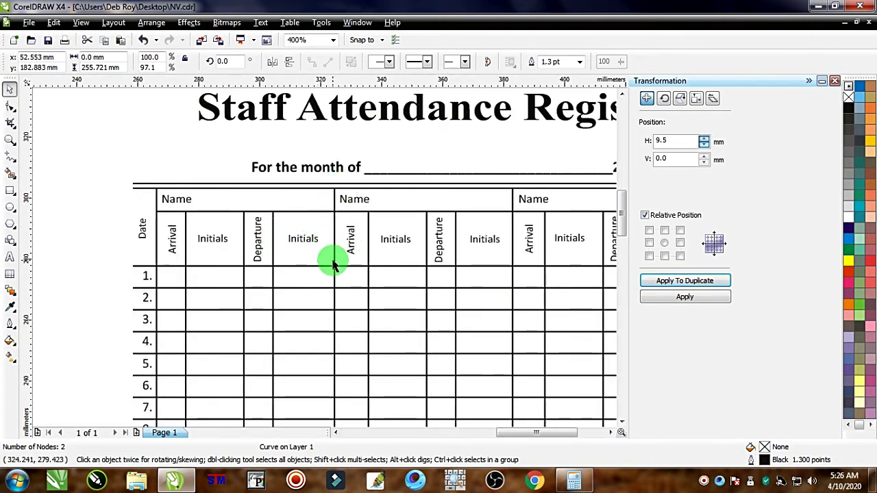
scroll(320, 241, up, 1)
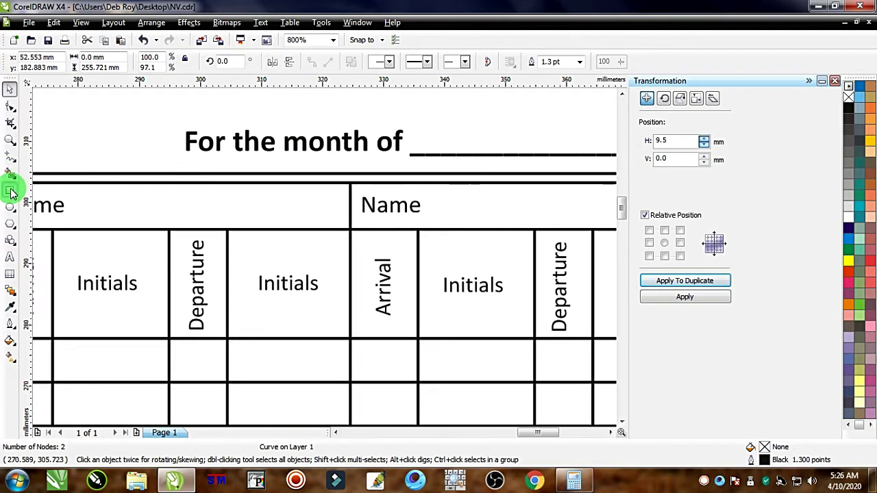
click(11, 194)
drag(228, 253, 350, 321)
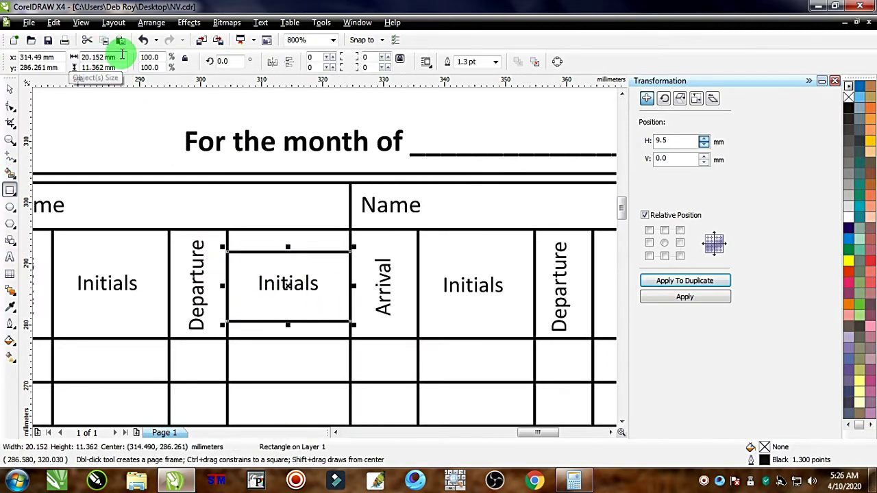
click(10, 90)
click(254, 180)
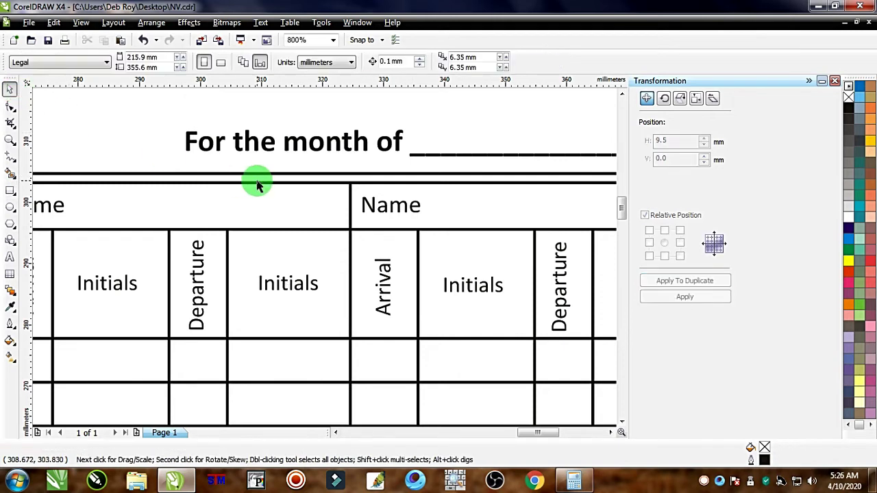
- Duplicate the vertical line at the Departure column's edge 20.1 mm to the right to mark the second Initials column
scroll(313, 258, down, 4)
scroll(325, 263, up, 2)
scroll(325, 262, up, 1)
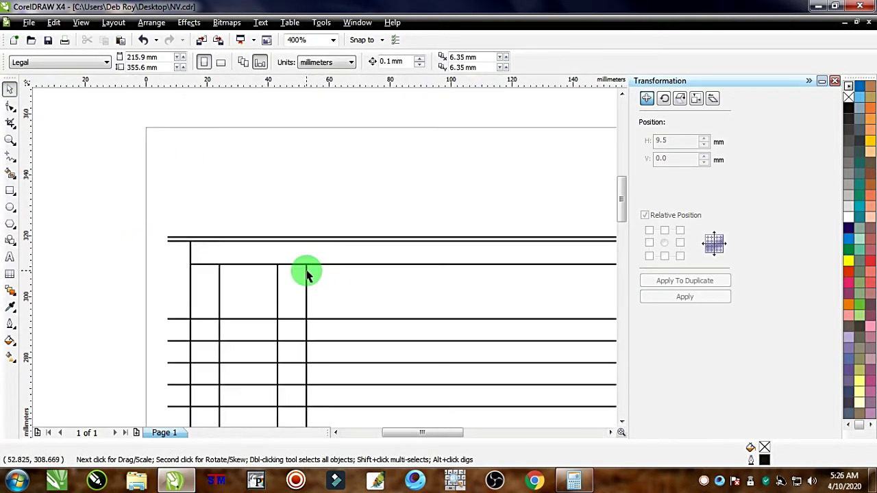
click(306, 274)
click(680, 243)
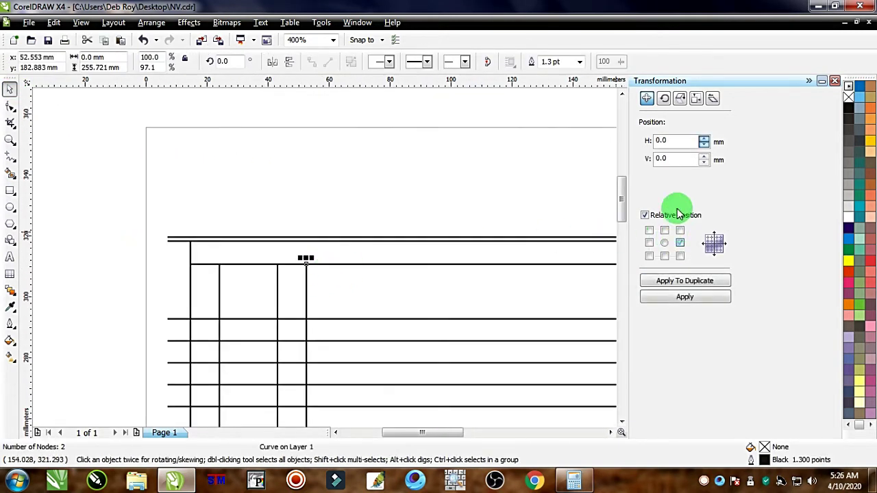
double_click(679, 142)
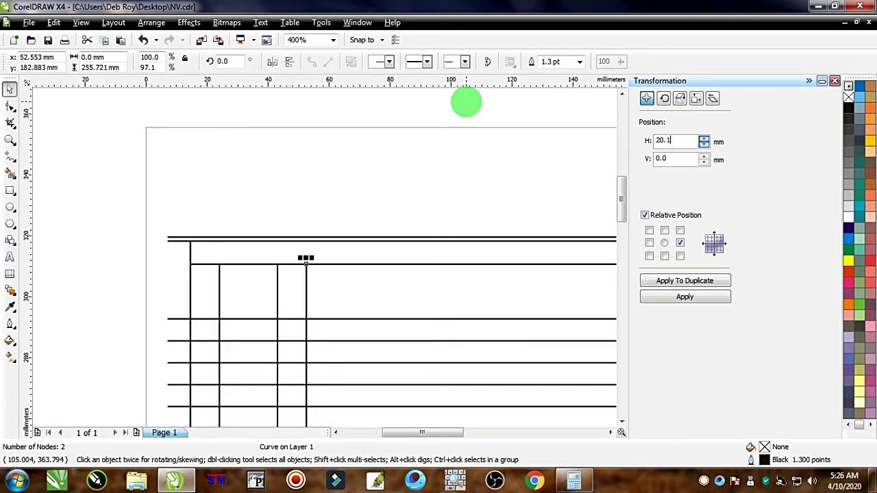
text(20.1)
click(684, 282)
- Extend the newest vertical line at its upper end to 263.321 mm, so it reaches the lower line of the double rule
scroll(325, 262, up, 2)
drag(276, 332, 316, 236)
scroll(323, 254, down, 4)
scroll(308, 251, up, 1)
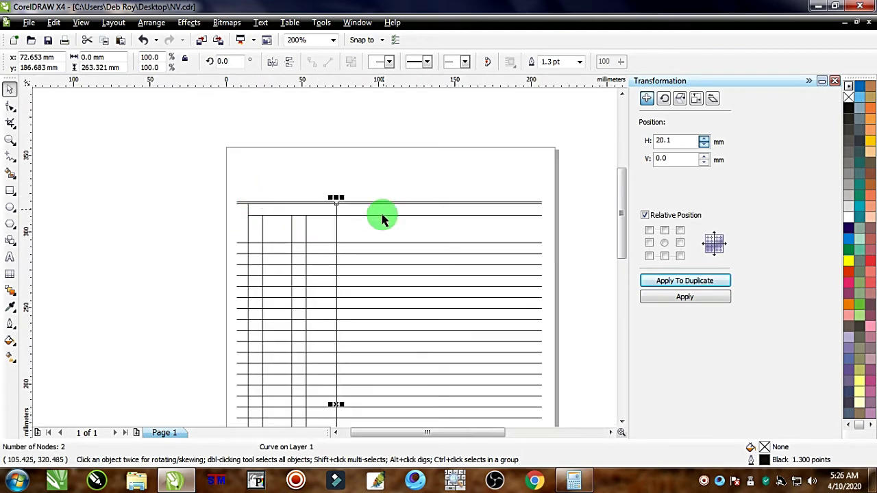
- Add the artistic text "Name" in 10 pt Arial on the blank area above the drawn table
scroll(309, 254, down, 3)
scroll(391, 261, up, 3)
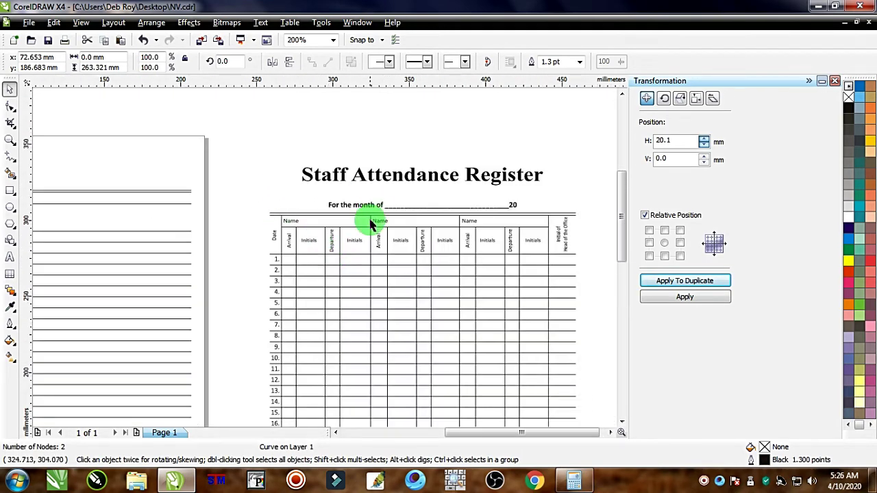
scroll(334, 236, down, 2)
scroll(322, 255, up, 2)
scroll(356, 240, up, 2)
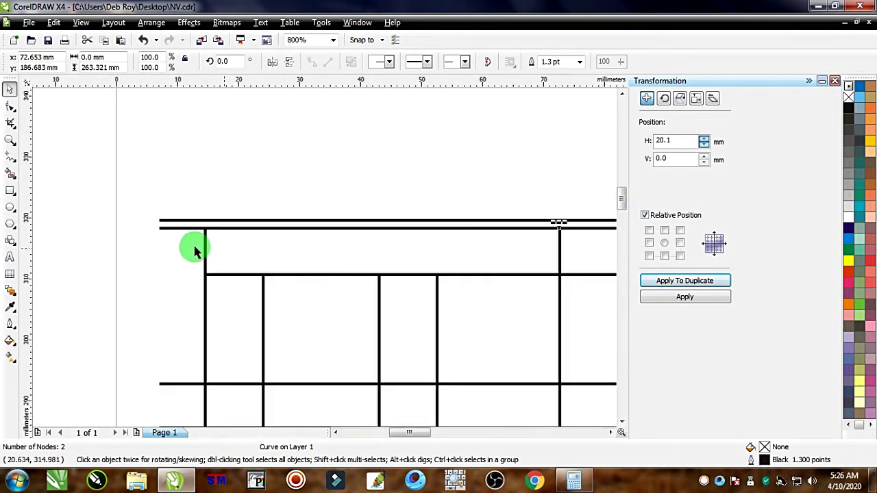
click(8, 259)
click(242, 152)
click(400, 64)
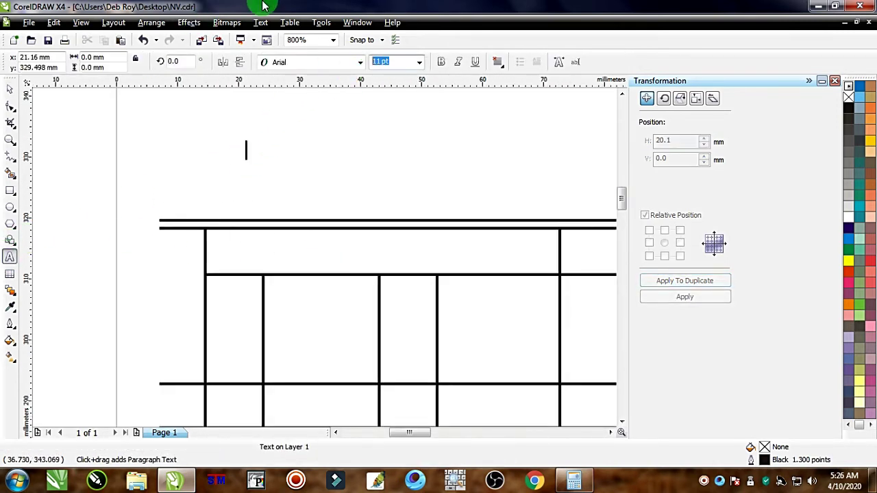
text(410)
key(Return)
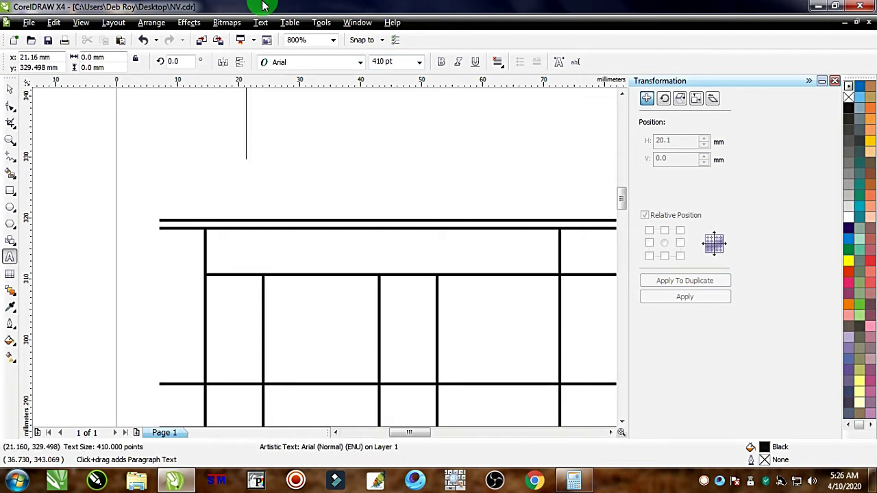
click(383, 61)
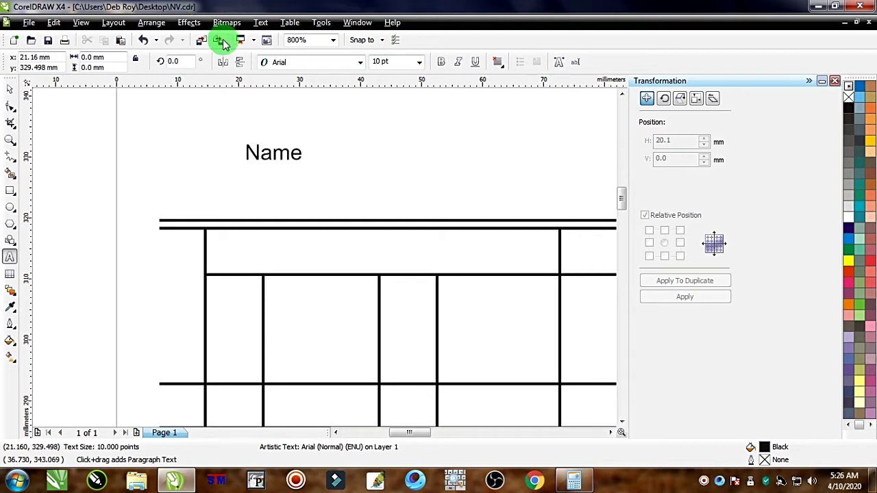
- Move the "Name" text into the wide header cell just right of the Date column
click(10, 90)
click(277, 165)
drag(273, 154, 245, 251)
- Compare the placed "Name" label with the Date and Name header cells of the reference table
scroll(322, 254, down, 3)
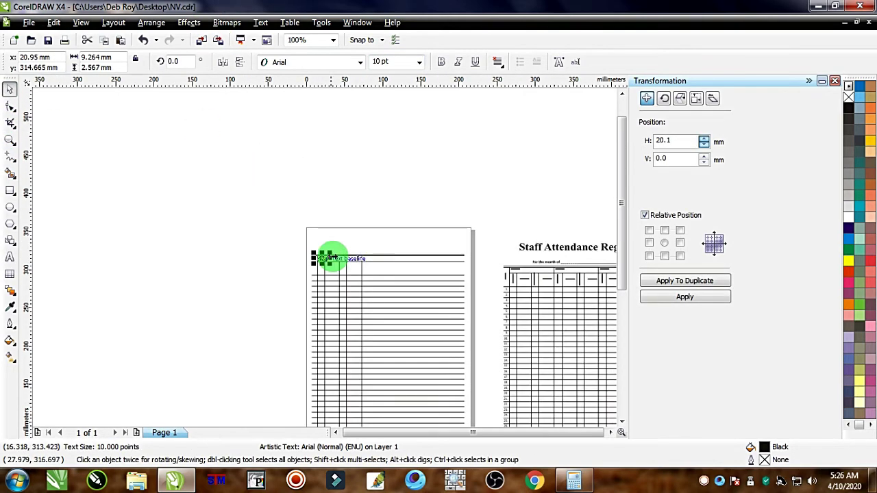
scroll(499, 290, up, 2)
scroll(223, 233, down, 2)
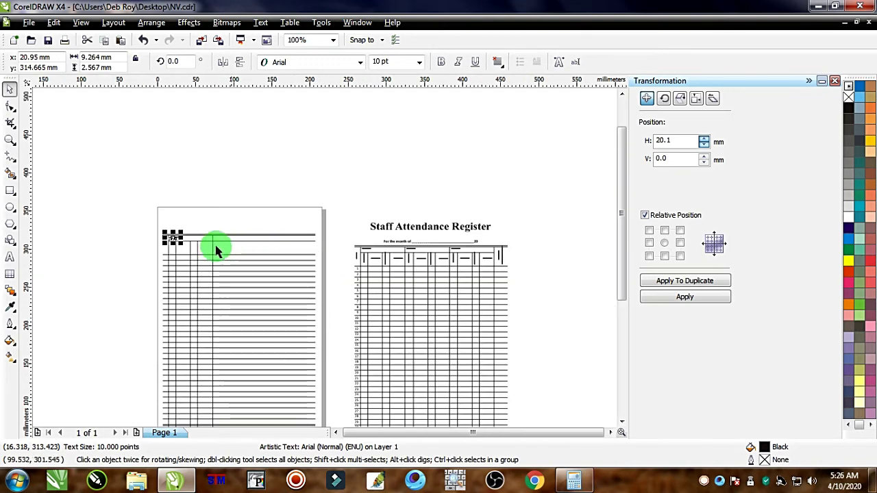
scroll(325, 262, up, 2)
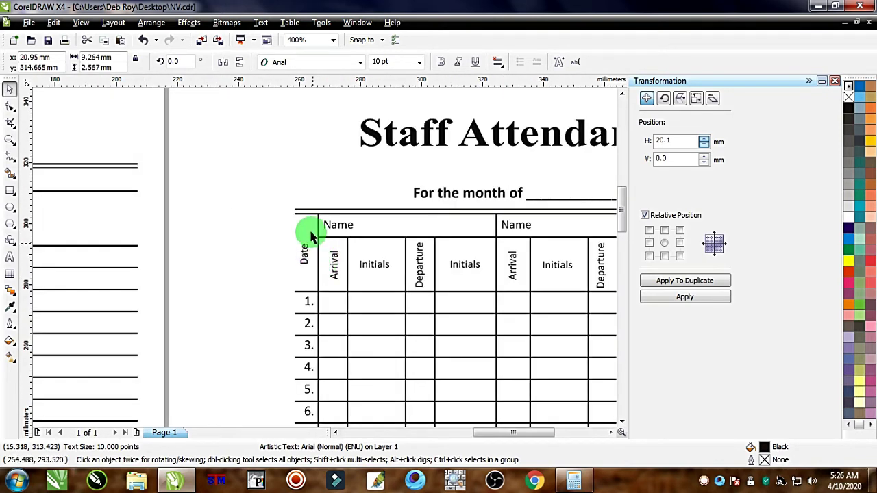
scroll(322, 254, down, 2)
scroll(141, 239, up, 2)
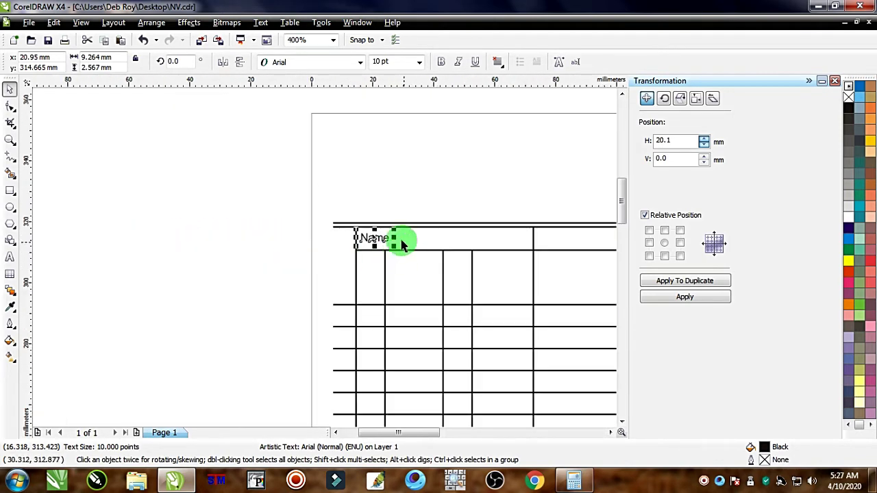
- Place a copy of the "Name" text in the blank area beside the table's outer edge, below the original label
drag(372, 239, 313, 270)
scroll(319, 260, up, 1)
click(169, 68)
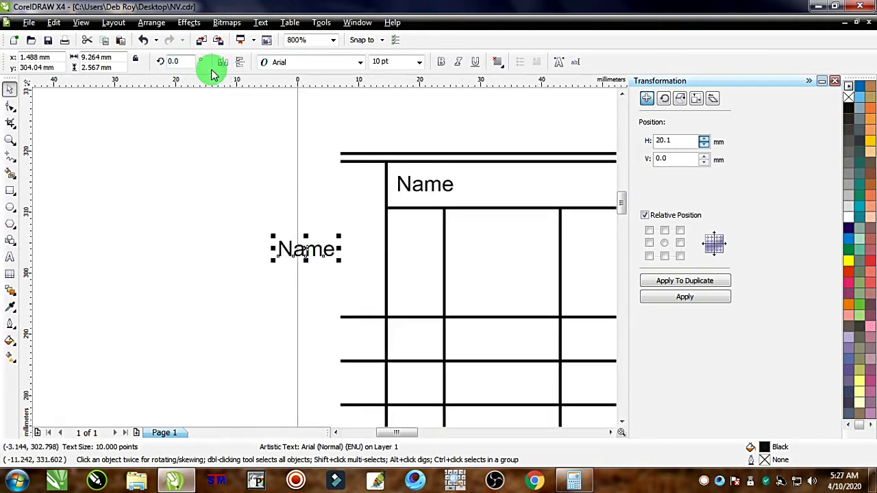
scroll(295, 233, down, 2)
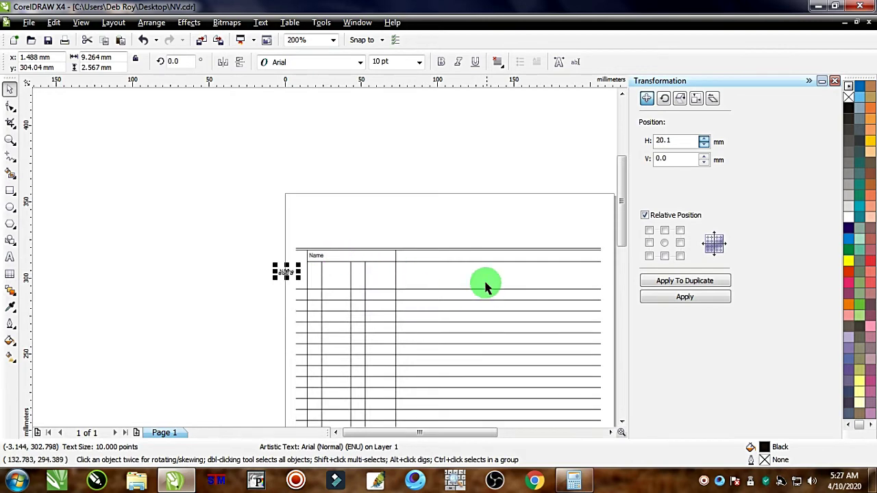
scroll(420, 251, down, 2)
scroll(322, 258, up, 3)
scroll(319, 262, down, 2)
scroll(319, 261, down, 1)
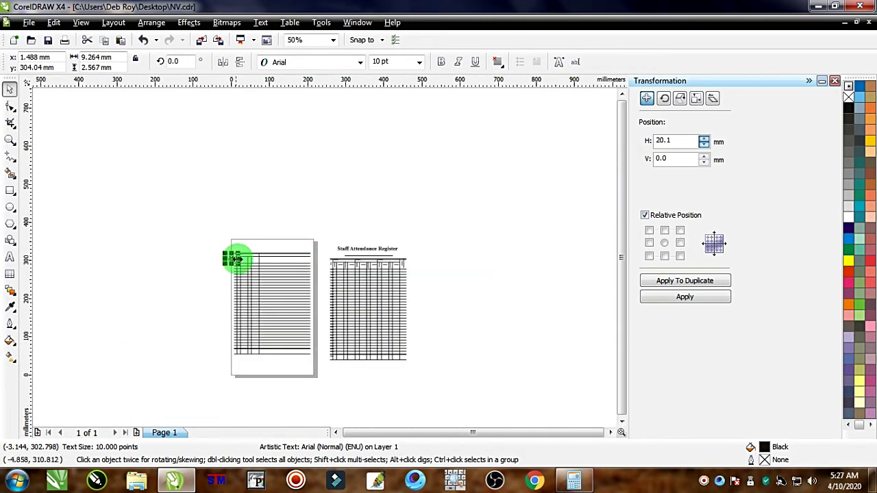
scroll(226, 255, up, 3)
- Replace the wording of the copied "Name" text beside the table with "Date"
click(10, 260)
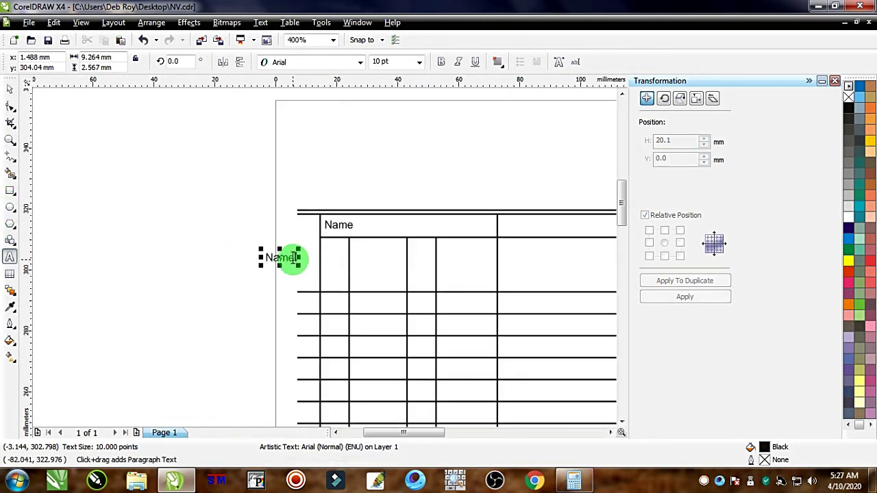
double_click(283, 256)
scroll(261, 259, up, 1)
text(Dat)
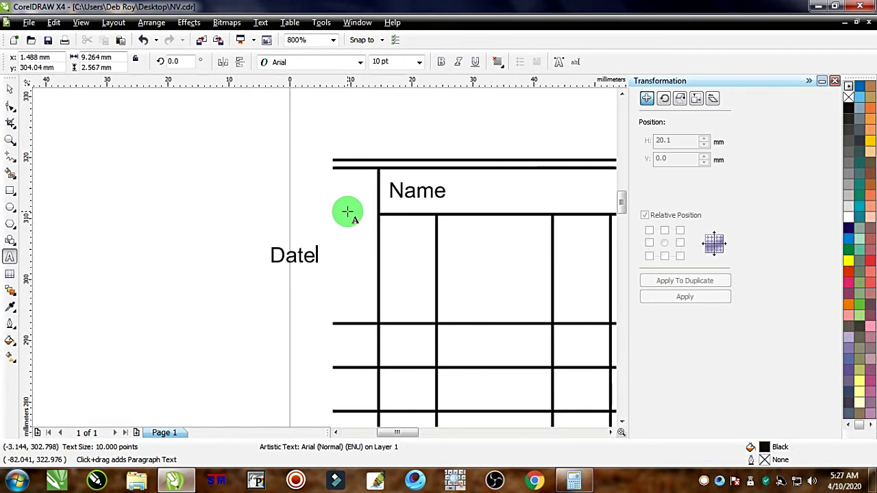
- Rotate the "Date" text 90 degrees and move it into the narrow first header column beside the Name cell
click(11, 88)
click(172, 61)
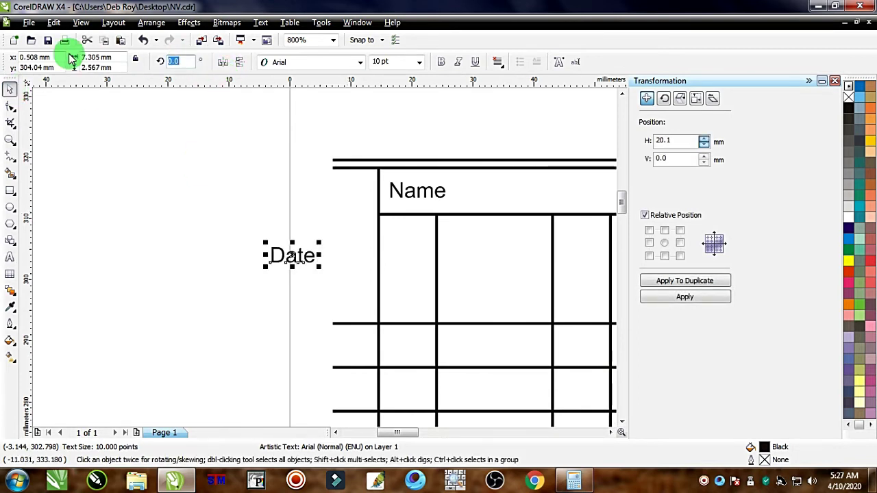
text(90)
key(Return)
drag(288, 254, 355, 244)
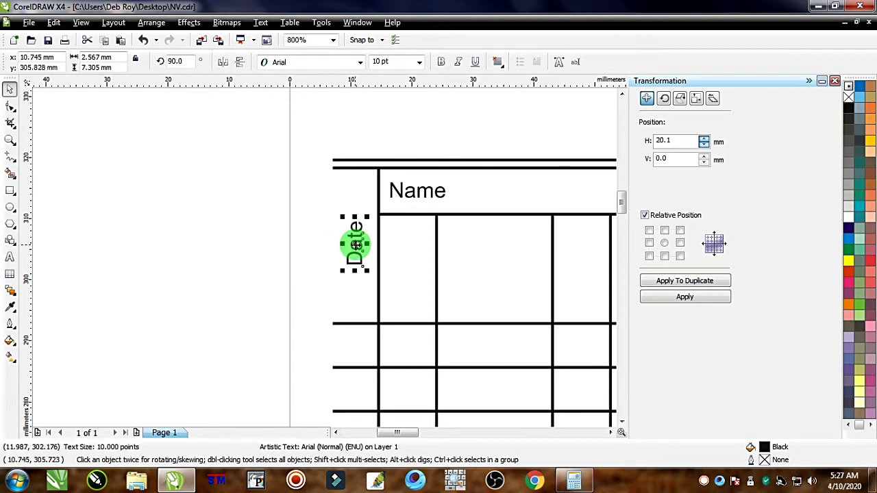
- Duplicate the rotated "Date" label into the first narrow header cell below "Name", following the reference table
scroll(337, 251, down, 4)
scroll(326, 263, up, 3)
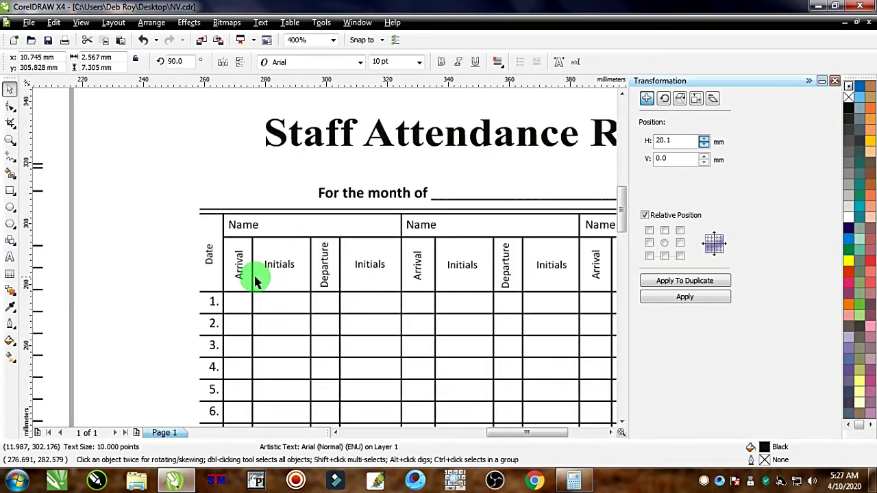
scroll(243, 254, down, 3)
scroll(304, 258, up, 4)
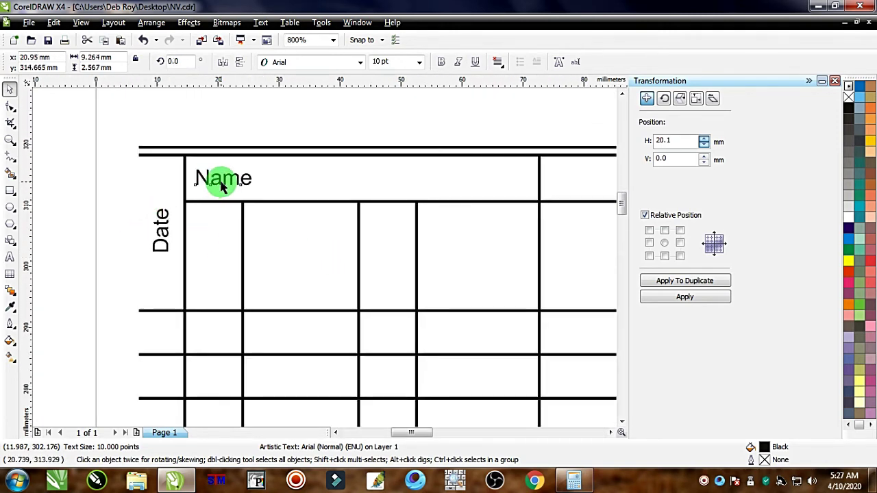
scroll(323, 261, down, 3)
scroll(325, 263, up, 3)
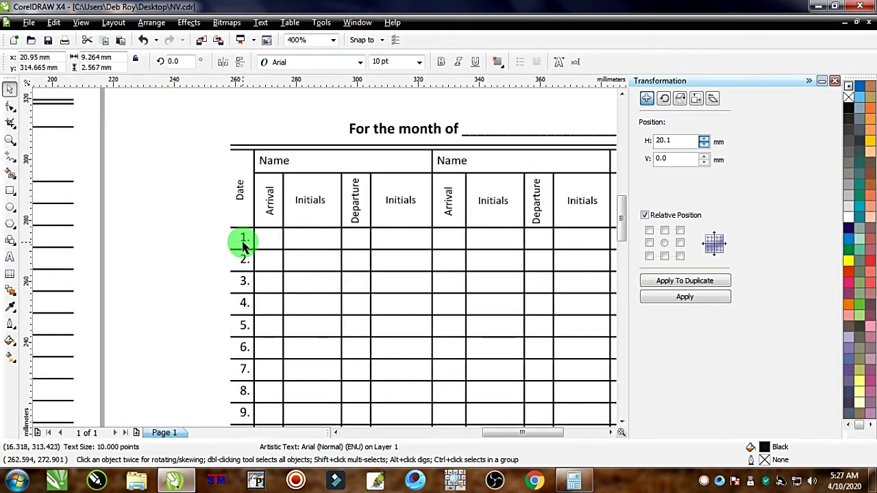
scroll(244, 246, down, 3)
scroll(319, 251, up, 4)
drag(295, 257, 337, 275)
- Change the copied label's text to "Arrivals" and centre it in the narrow cell below "Name"
click(10, 240)
click(27, 239)
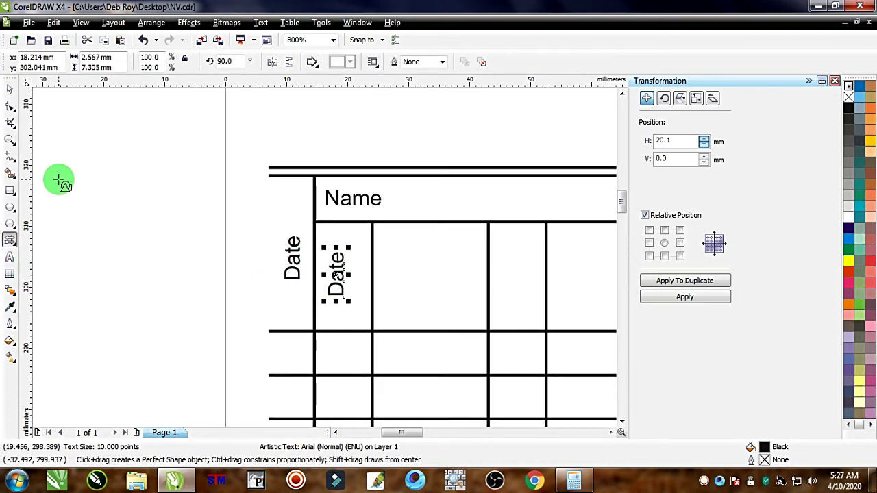
click(11, 257)
click(340, 267)
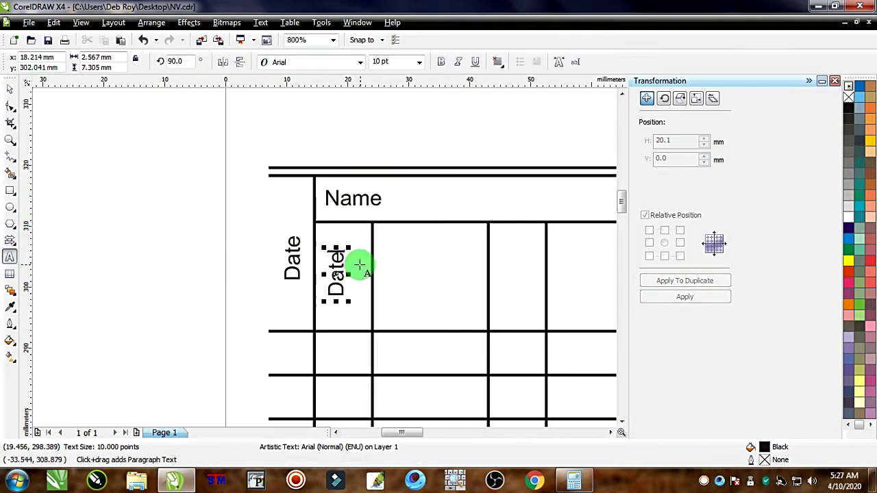
double_click(345, 265)
text(Al)
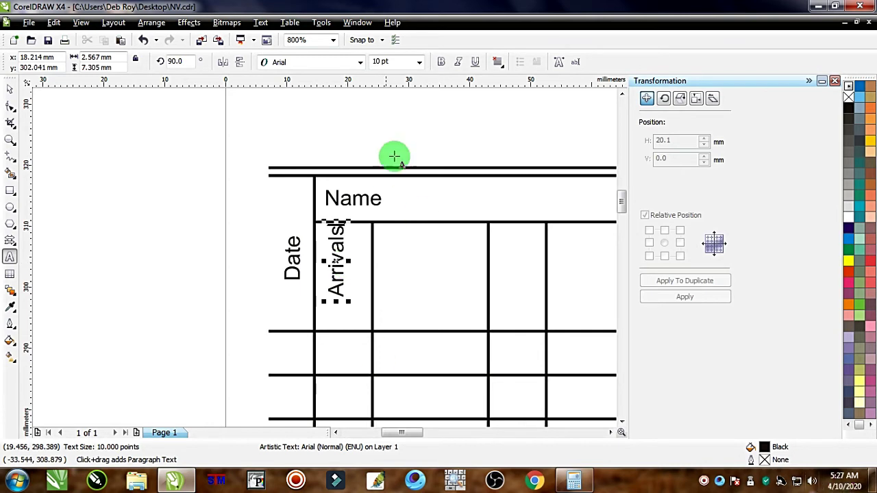
click(11, 89)
drag(336, 262, 342, 278)
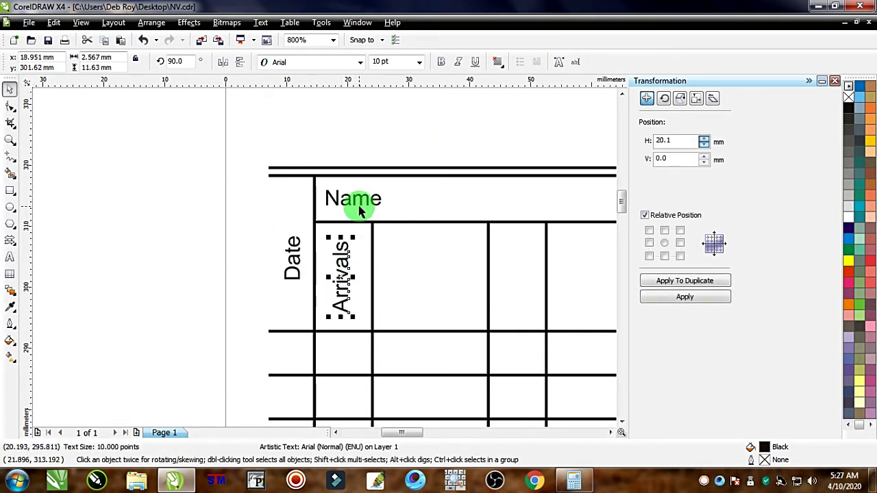
- Copy the "Name" label into the wider cell right of "Arrivals" and change its text to "Initials"
drag(356, 204, 424, 277)
click(9, 259)
key(ctrl+a)
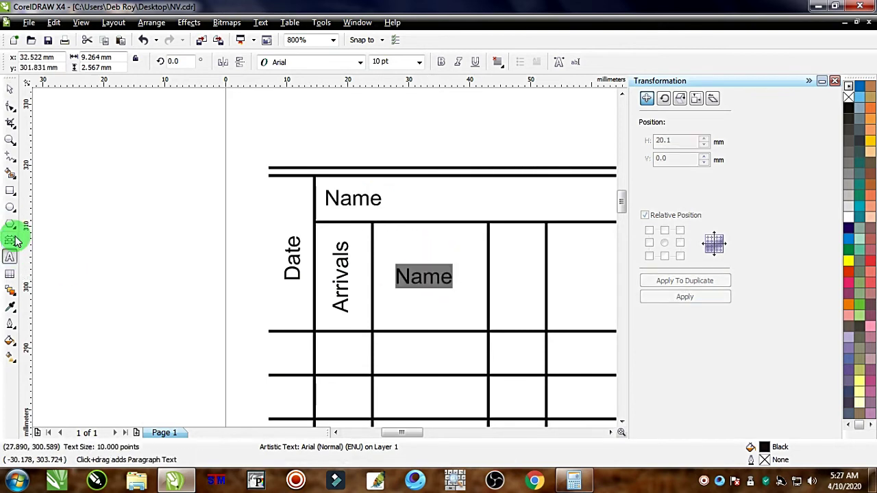
text(Initials)
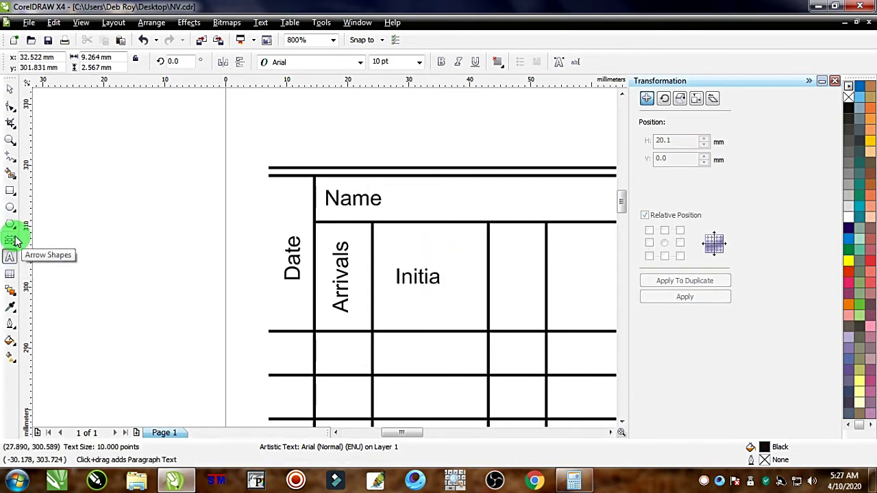
click(10, 93)
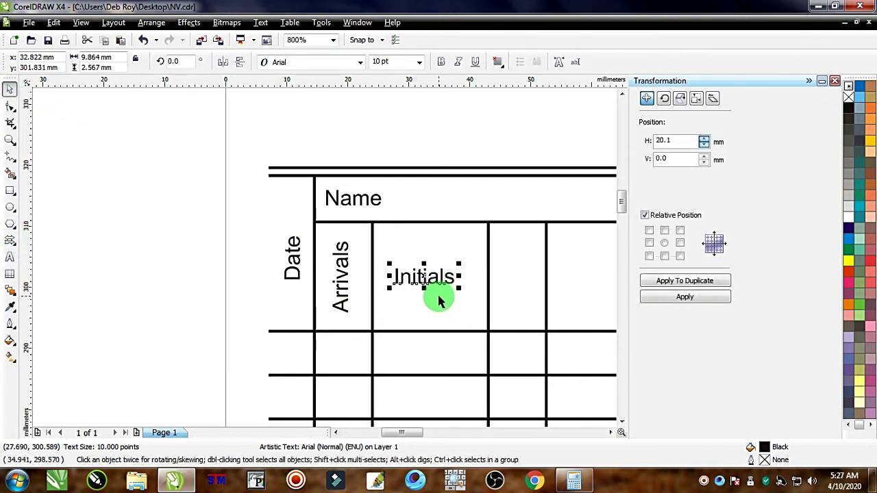
- Examine the reference table's header cells to see which label follows the first "Initials"
scroll(438, 301, down, 3)
scroll(319, 254, up, 2)
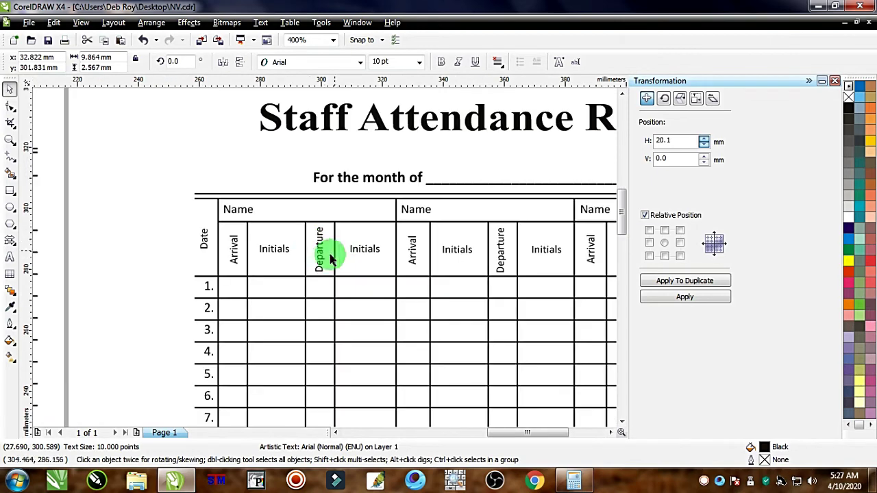
scroll(301, 270, up, 1)
scroll(215, 268, down, 2)
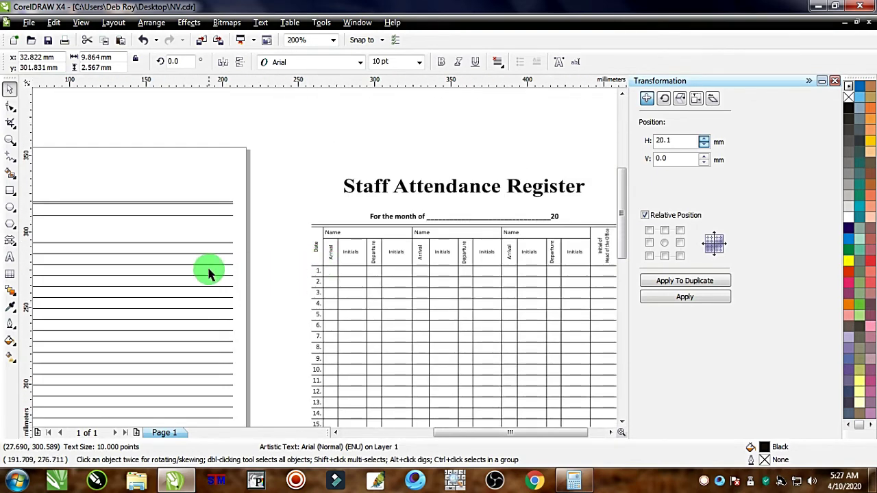
scroll(302, 278, down, 2)
scroll(302, 279, up, 5)
scroll(323, 256, down, 4)
scroll(323, 254, up, 2)
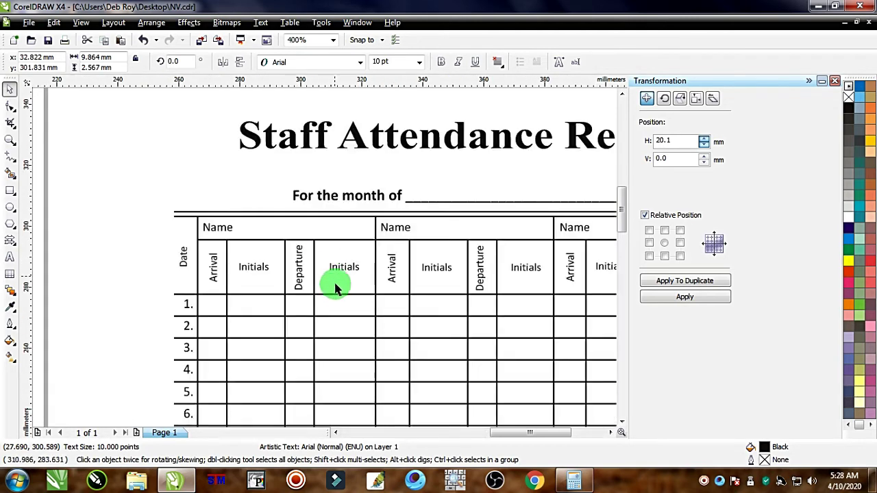
scroll(329, 292, down, 3)
scroll(326, 257, up, 3)
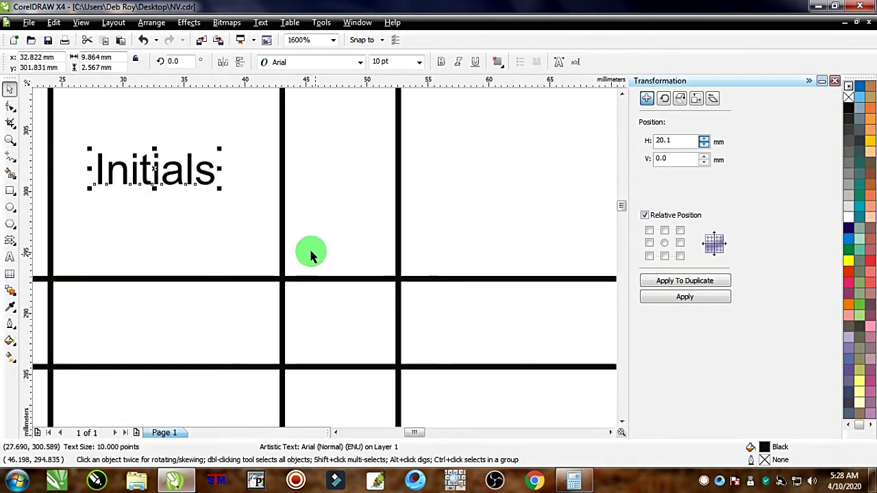
- Add a rotated "Departure" label, made from a copy of "Arrivals", centred in the narrow cell right of "Initials"
scroll(143, 201, down, 1)
drag(248, 239, 419, 246)
click(9, 257)
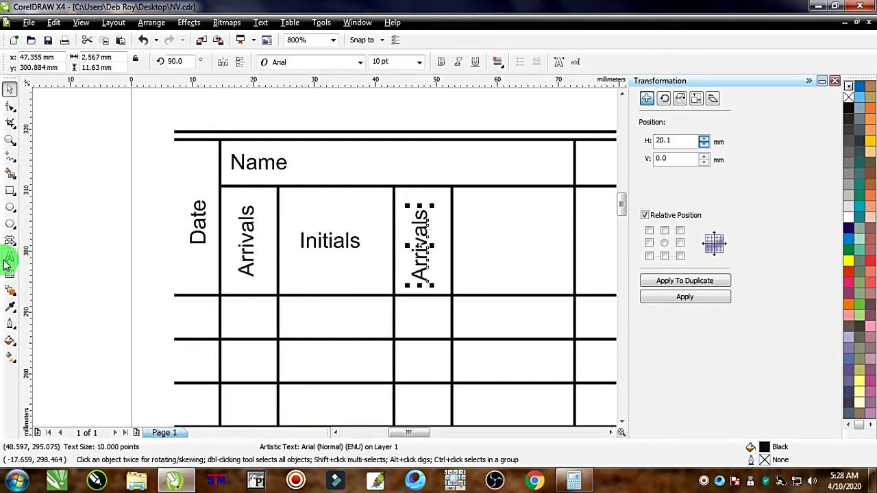
text(Del)
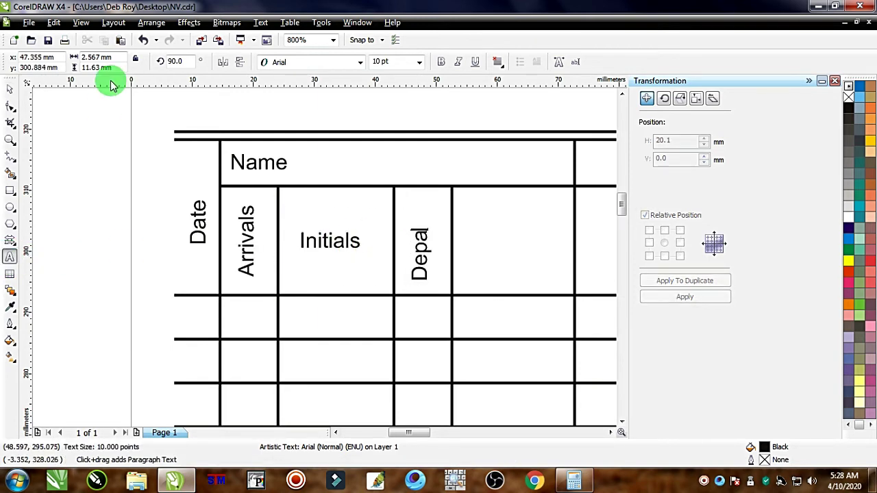
key(Escape)
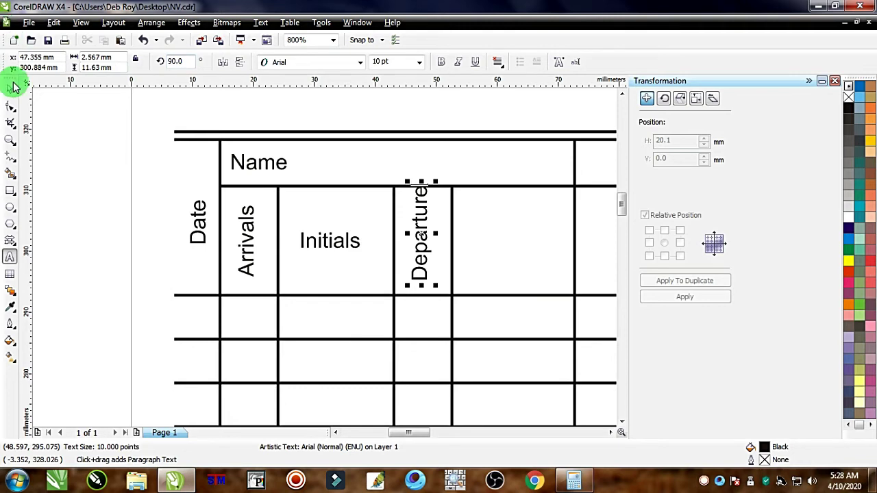
click(10, 89)
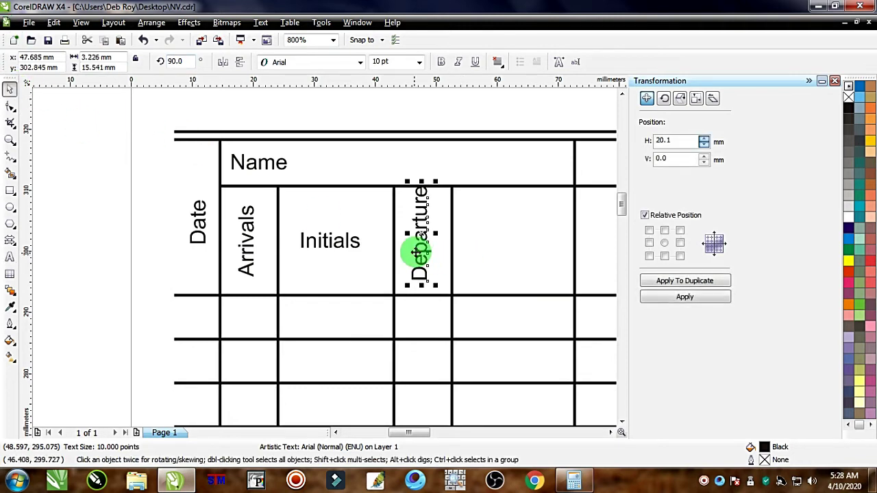
drag(425, 233, 425, 241)
- Check the reference header for the label in the column after "Departure"
scroll(343, 255, down, 3)
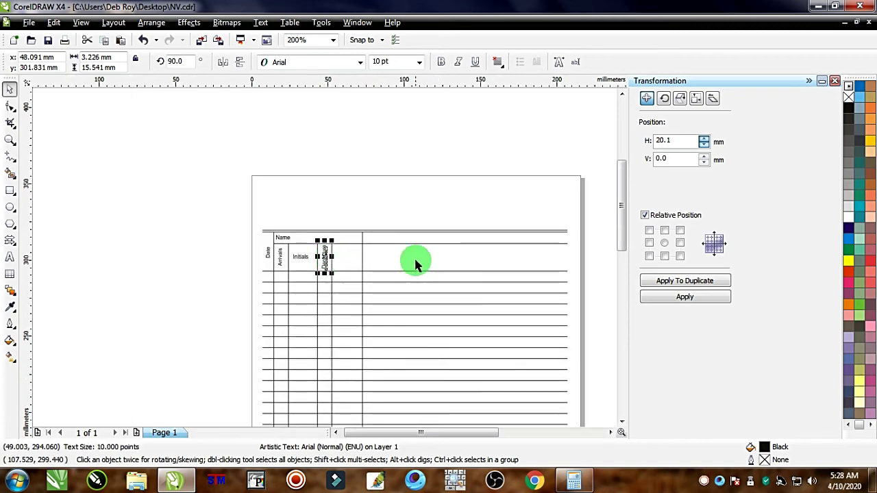
scroll(405, 254, down, 3)
scroll(326, 263, up, 3)
scroll(327, 262, up, 1)
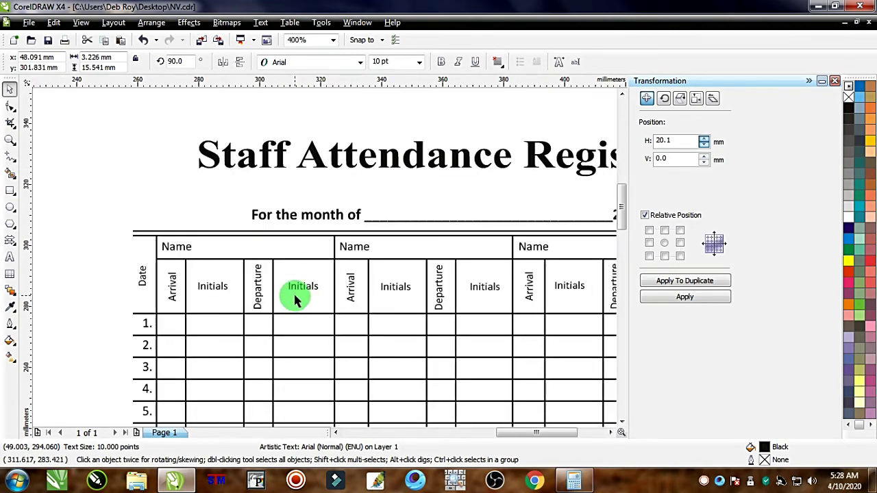
scroll(327, 254, down, 3)
scroll(327, 254, up, 4)
scroll(313, 280, down, 6)
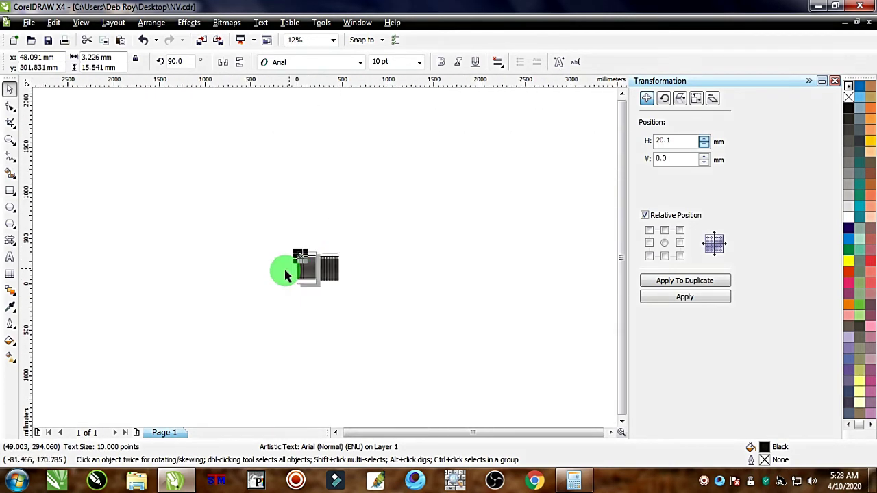
scroll(313, 261, up, 3)
scroll(329, 261, up, 2)
scroll(327, 268, up, 1)
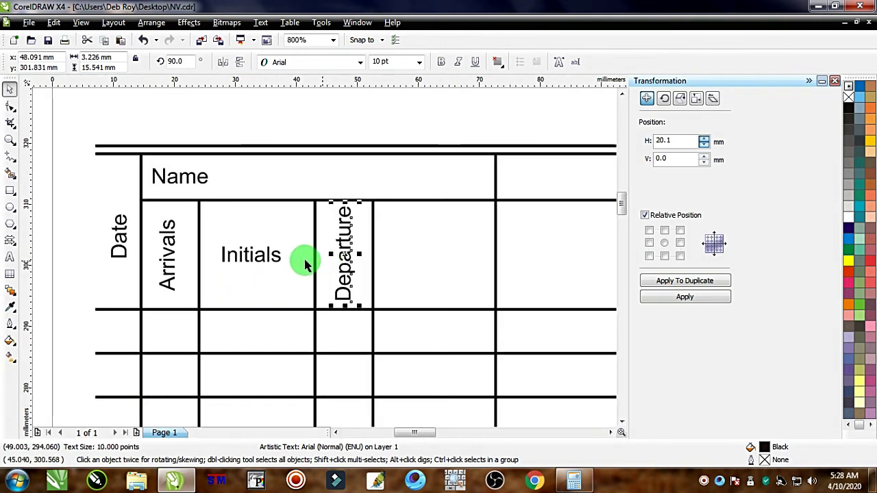
- Duplicate the "Initials" label into the wide header cell right of "Departure"
click(245, 260)
drag(245, 260, 436, 253)
right_click(436, 253)
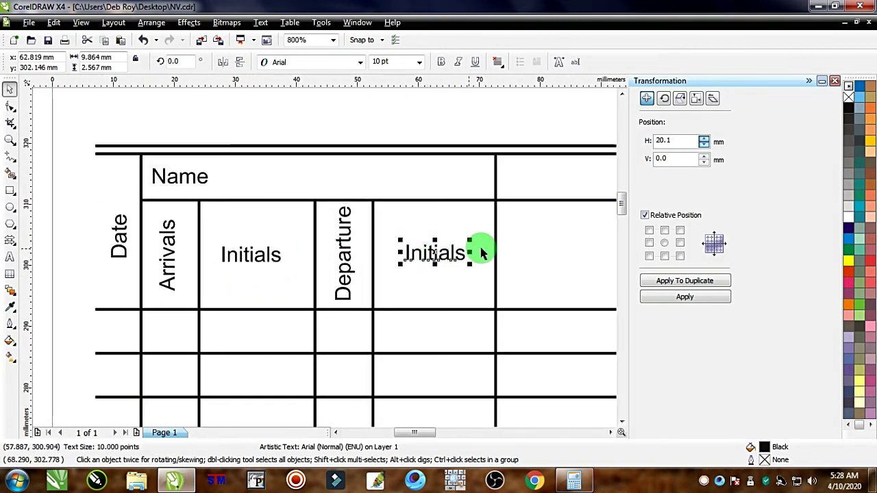
- Align the centres of the "Arrivals" and "Departure" labels at one height, and likewise the two "Initials" labels
click(171, 232)
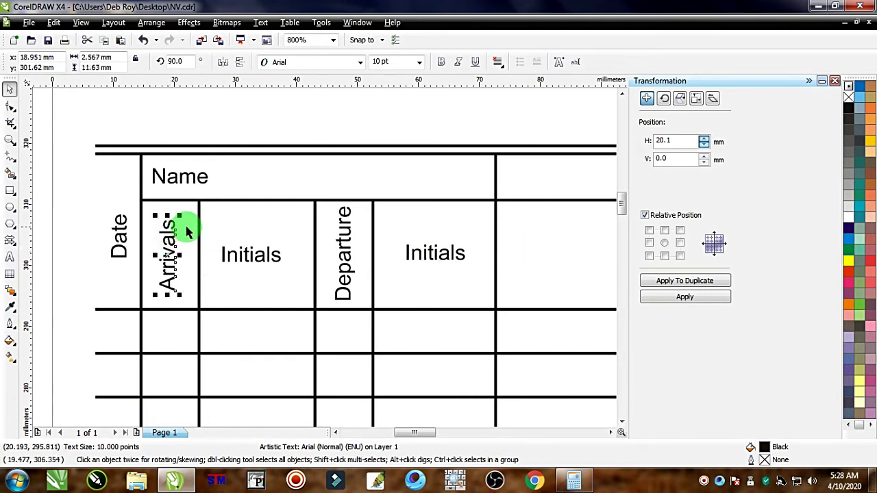
shift+click(347, 267)
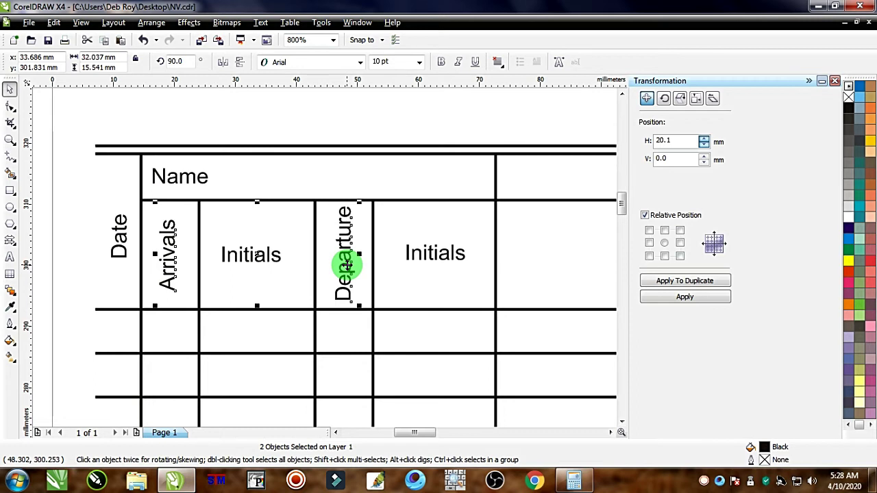
click(432, 266)
shift+click(261, 261)
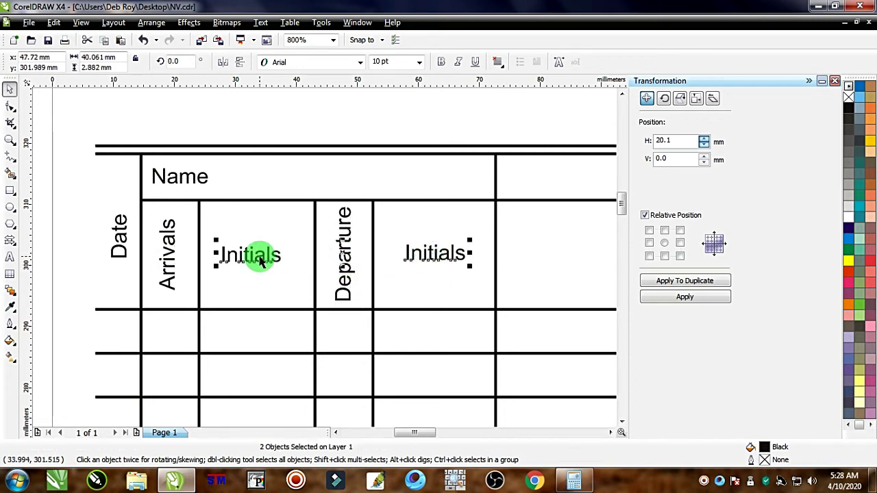
click(343, 144)
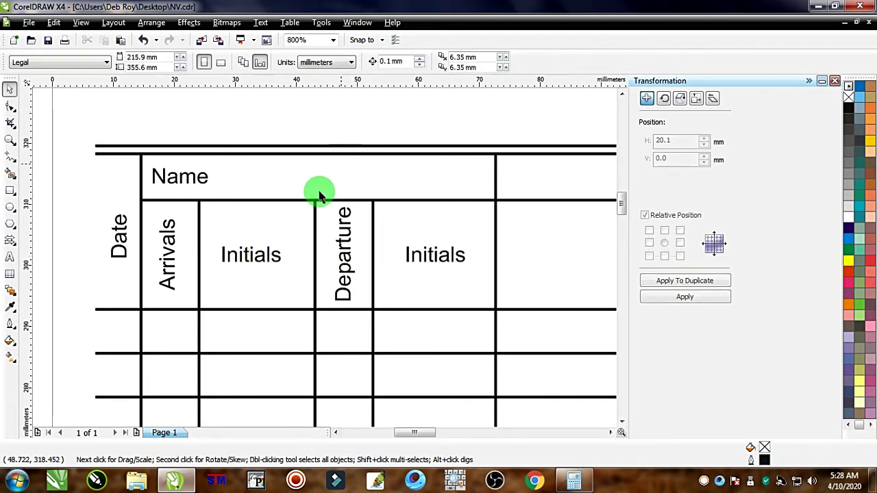
click(253, 257)
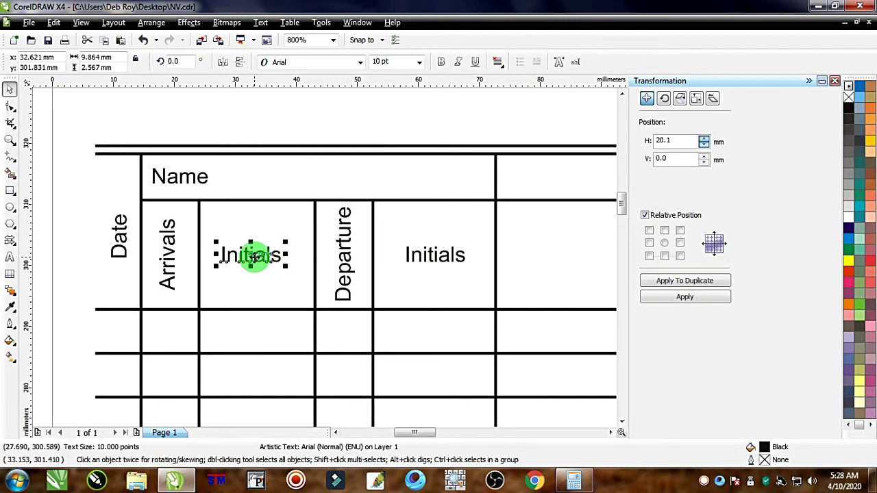
- Group the first "Name" block's column lines and header labels, leaving out the "Date" label
click(121, 243)
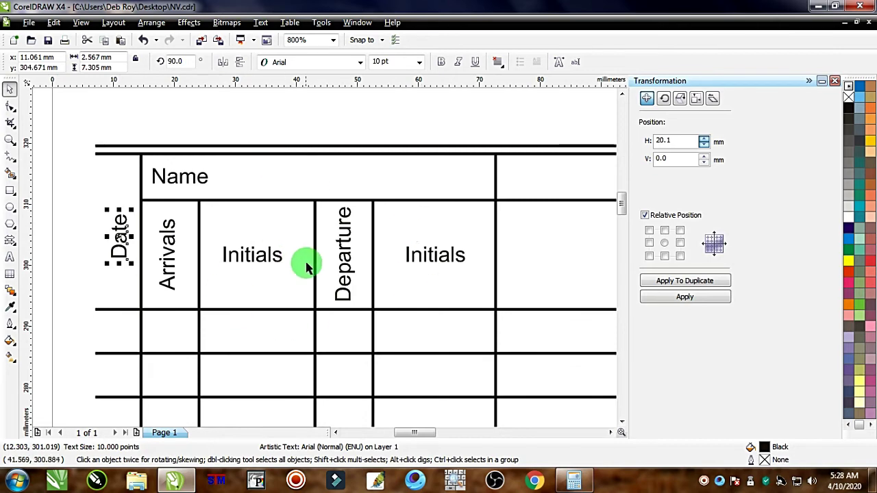
scroll(336, 271, down, 4)
scroll(336, 280, up, 1)
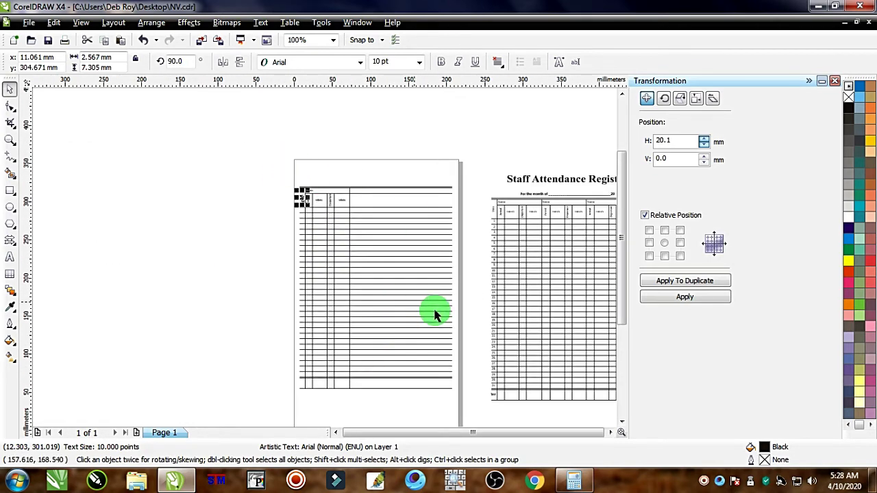
scroll(527, 232, up, 1)
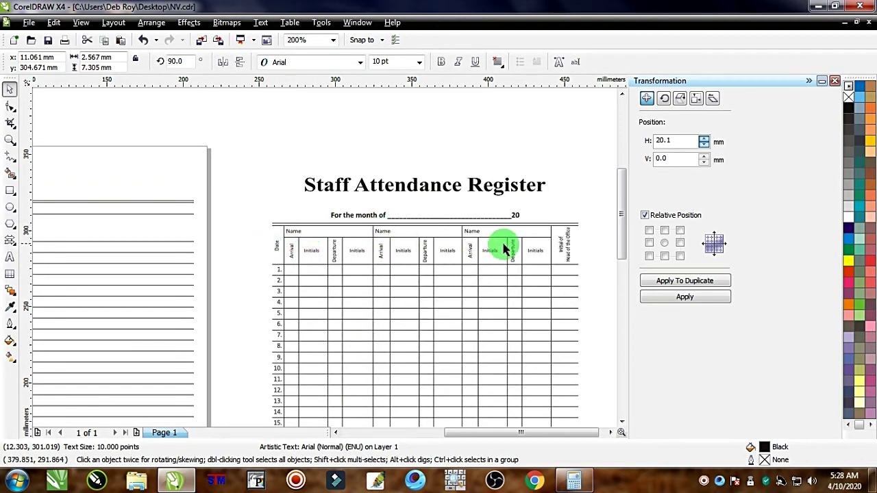
scroll(325, 261, down, 4)
scroll(328, 254, up, 2)
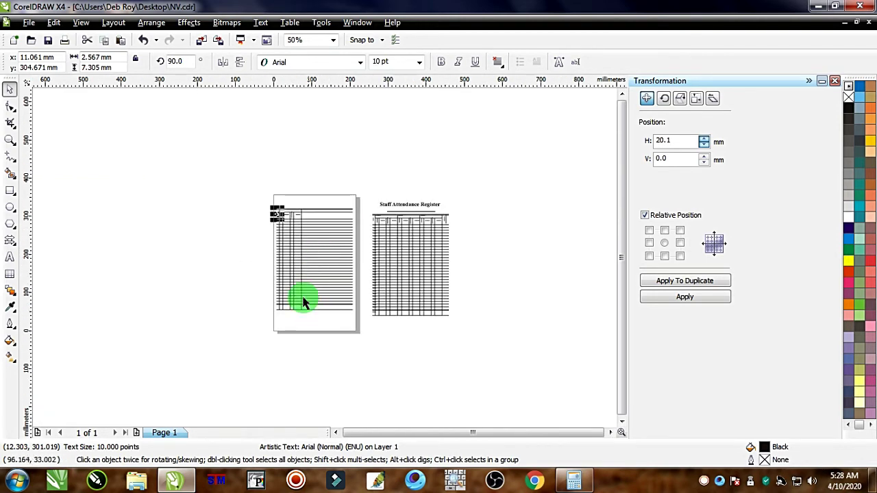
scroll(313, 323, up, 1)
drag(403, 386, 336, 160)
scroll(337, 164, up, 2)
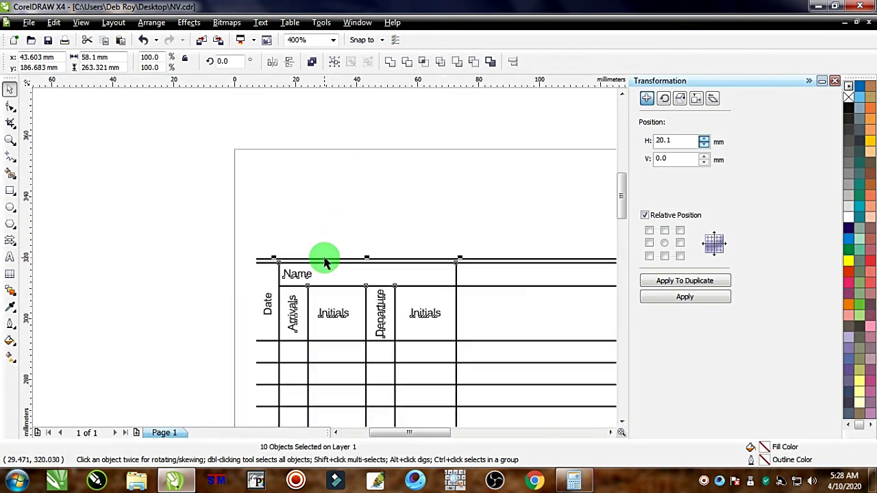
right_click(302, 274)
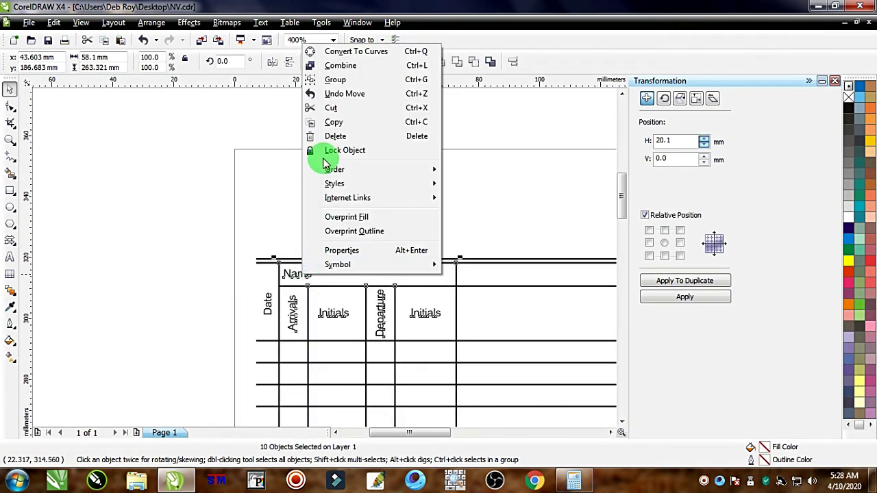
click(332, 78)
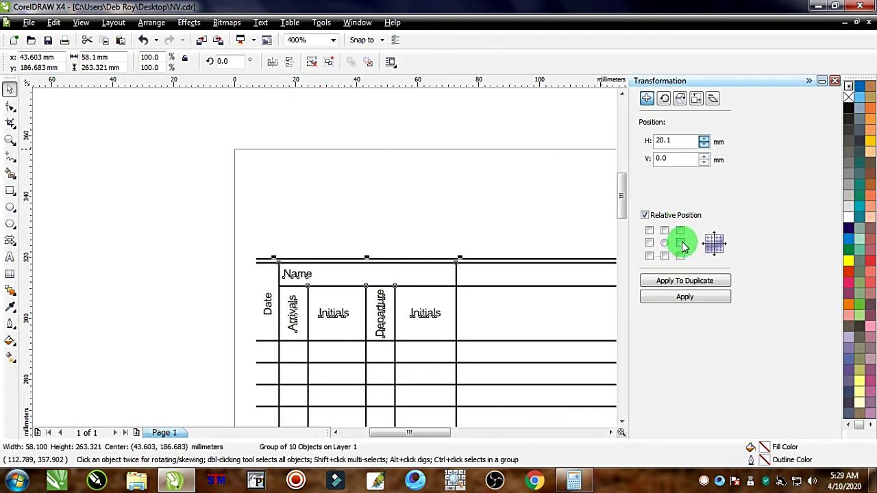
- Duplicate the grouped "Name" block twice to the right at 58.1 mm horizontal offsets, making three adjacent blocks
click(684, 283)
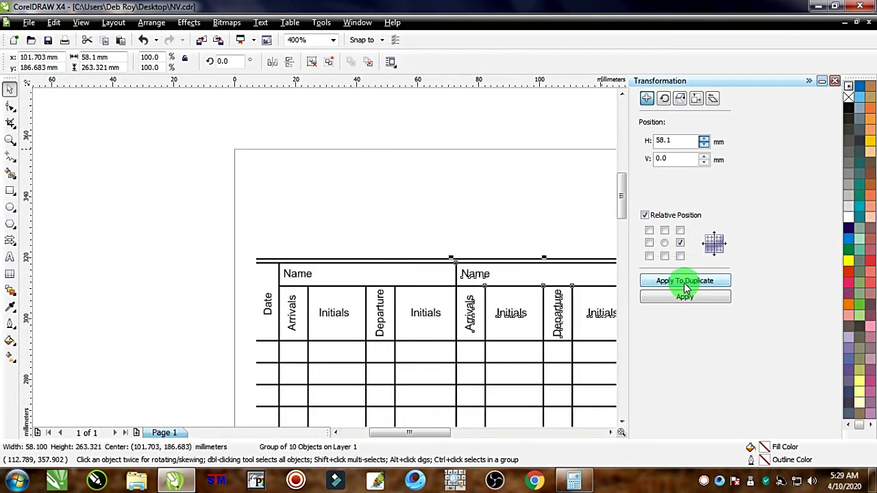
scroll(337, 258, down, 2)
scroll(322, 261, up, 2)
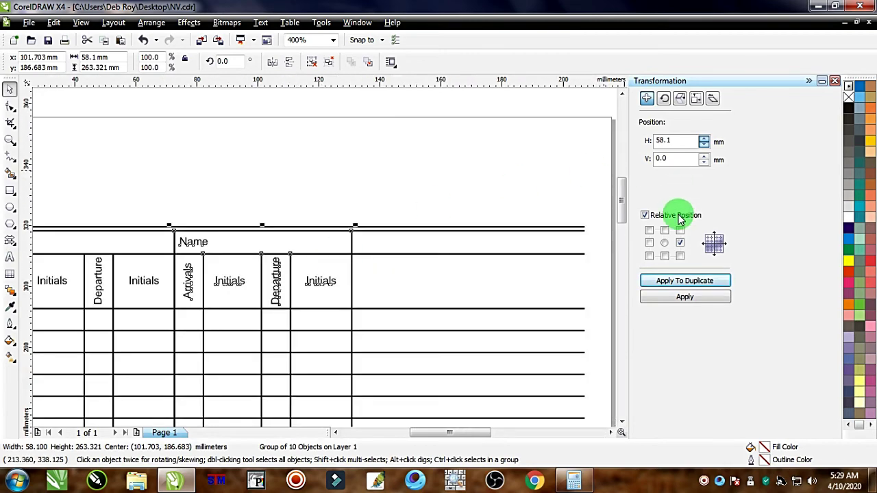
click(694, 281)
scroll(322, 251, down, 2)
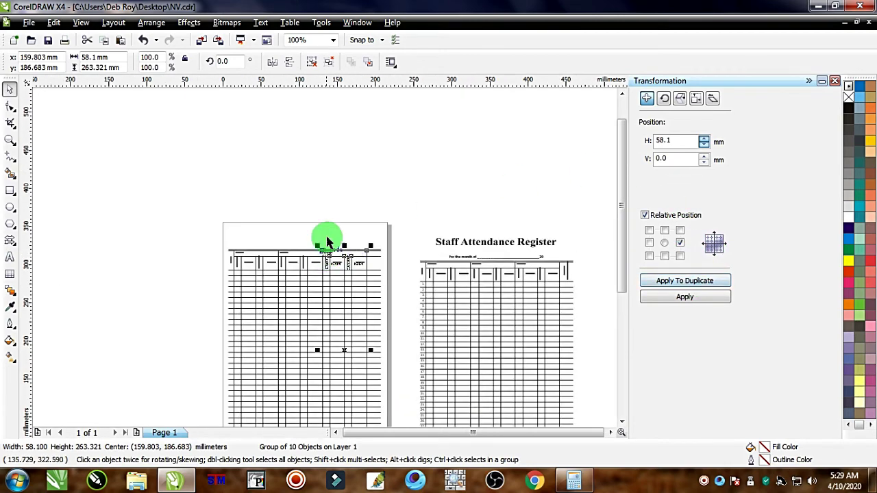
key(Escape)
scroll(315, 259, up, 2)
scroll(326, 263, down, 2)
scroll(326, 261, up, 2)
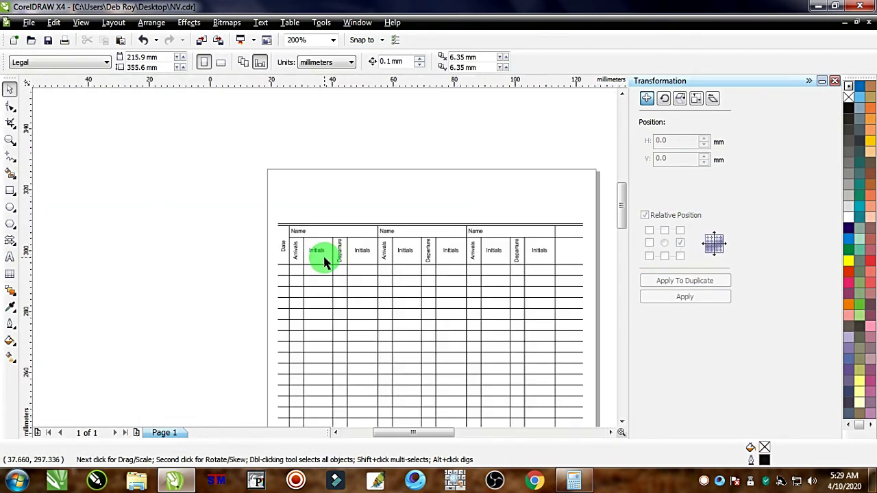
scroll(290, 240, down, 2)
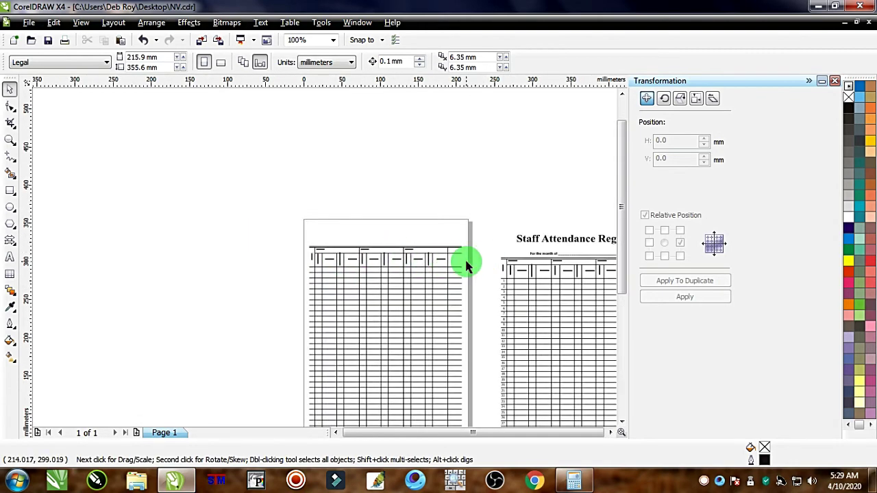
- Shorten the horizontal line under the "Name" row to end at the third block's right border, matching the reference
scroll(464, 264, up, 1)
scroll(283, 250, down, 2)
scroll(390, 271, up, 3)
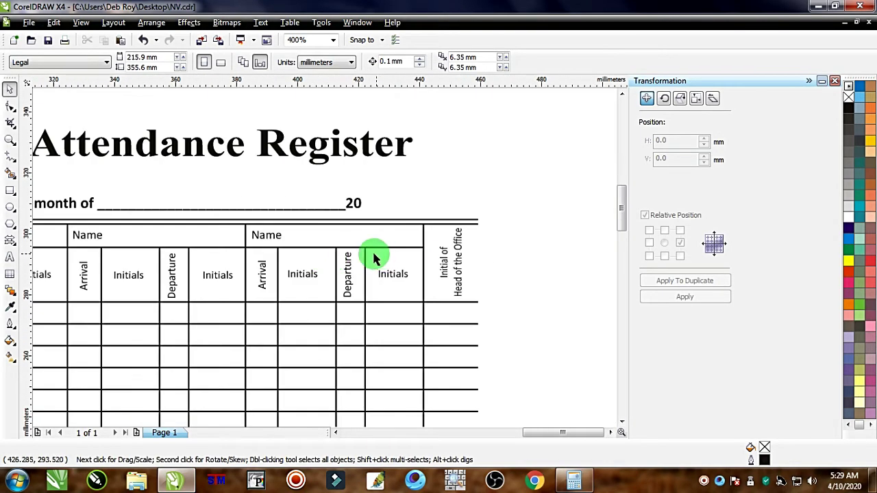
scroll(377, 251, down, 2)
scroll(149, 249, up, 2)
scroll(327, 260, up, 1)
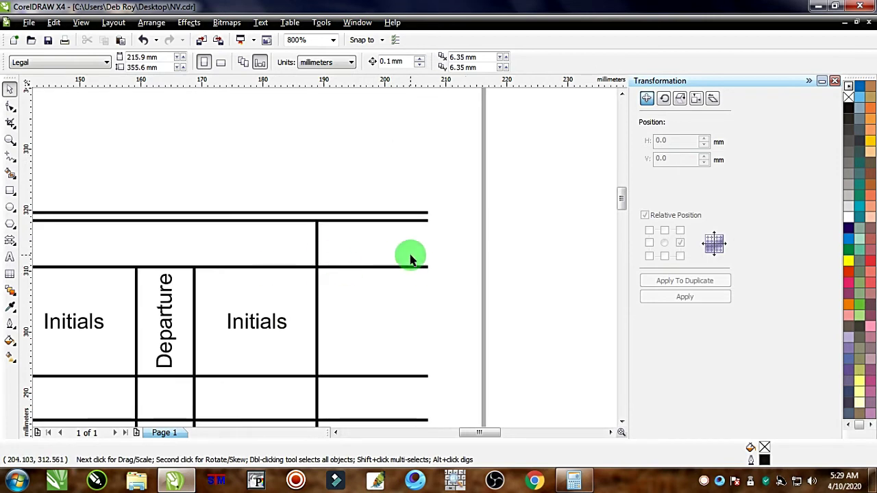
click(381, 272)
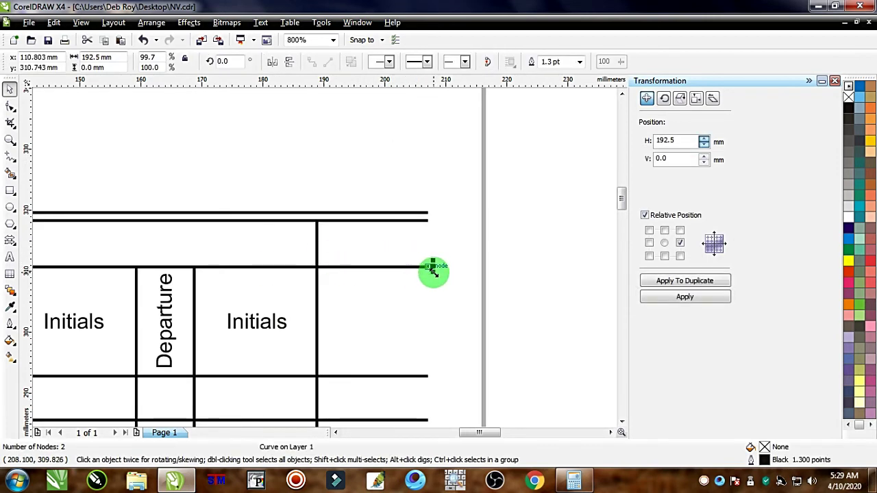
drag(433, 268, 322, 289)
click(412, 288)
- Check the reference label in the last header column and ungroup the third "Name" block
scroll(411, 288, down, 3)
scroll(531, 267, up, 3)
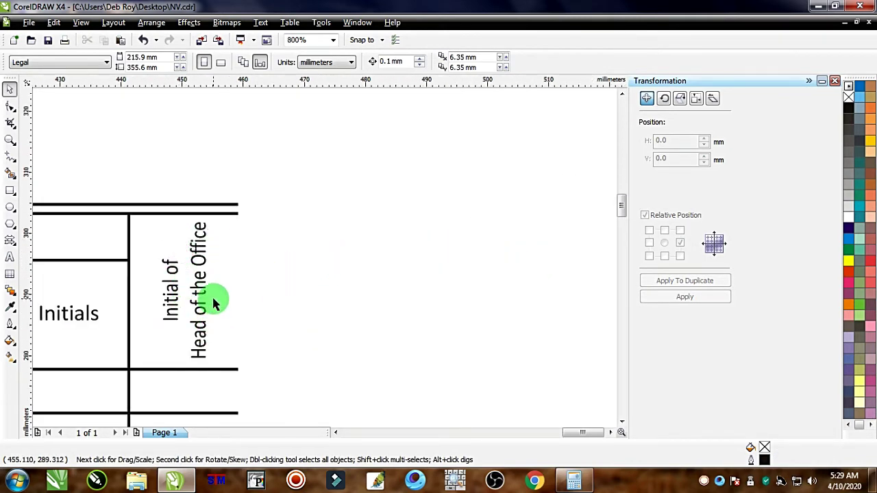
scroll(323, 261, down, 5)
scroll(384, 261, up, 2)
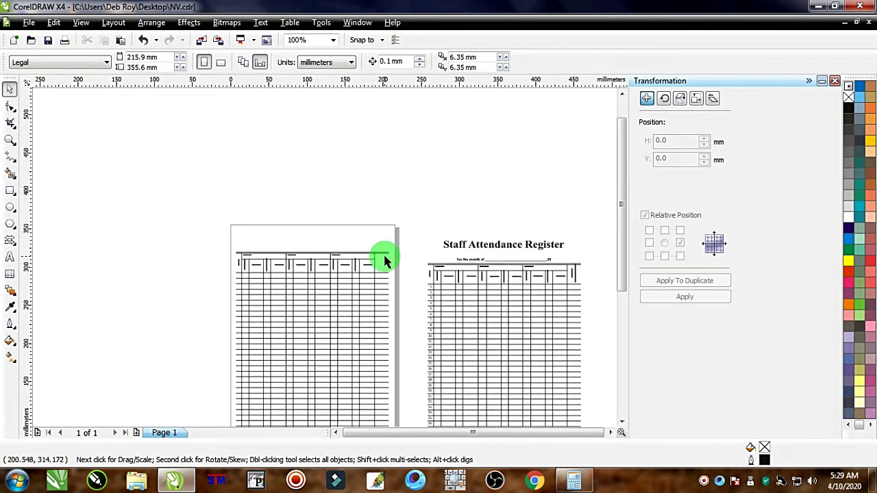
scroll(384, 260, up, 2)
click(233, 266)
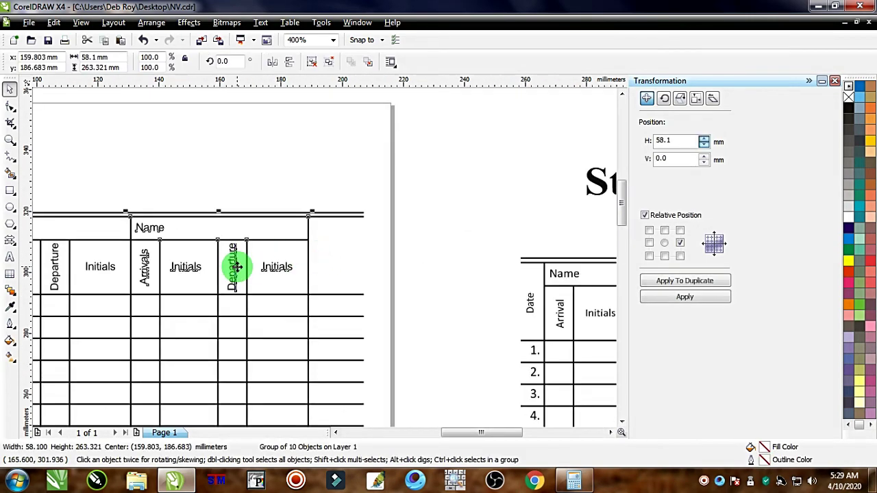
key(ctrl+u)
- Duplicate the third block's rotated "Departure" label into the empty last header column
click(244, 254)
click(231, 254)
double_click(231, 254)
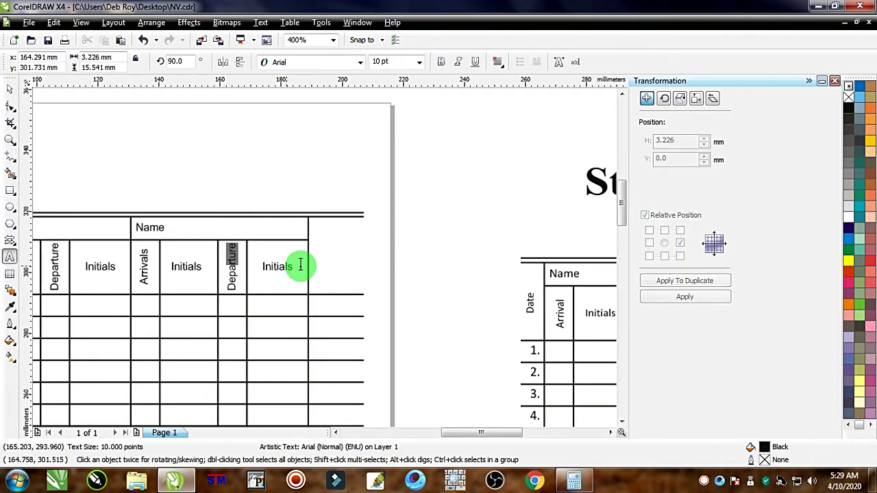
click(10, 92)
scroll(250, 246, up, 2)
scroll(318, 249, down, 1)
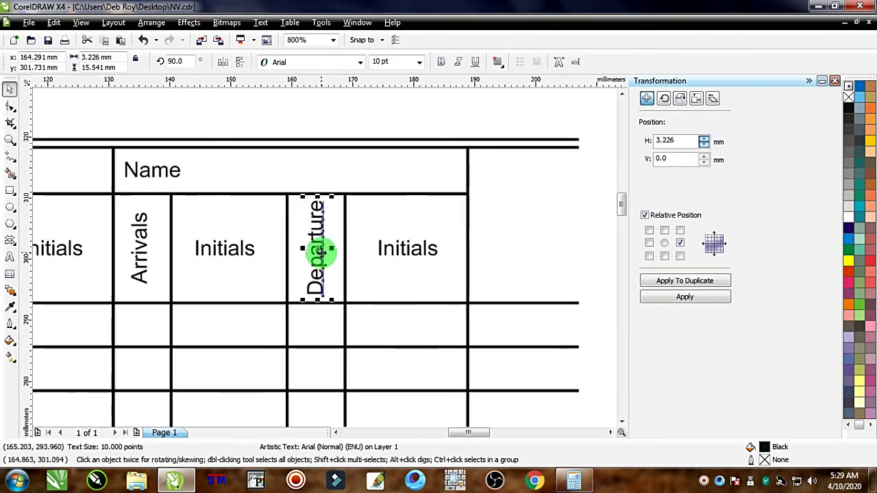
drag(336, 252, 507, 237)
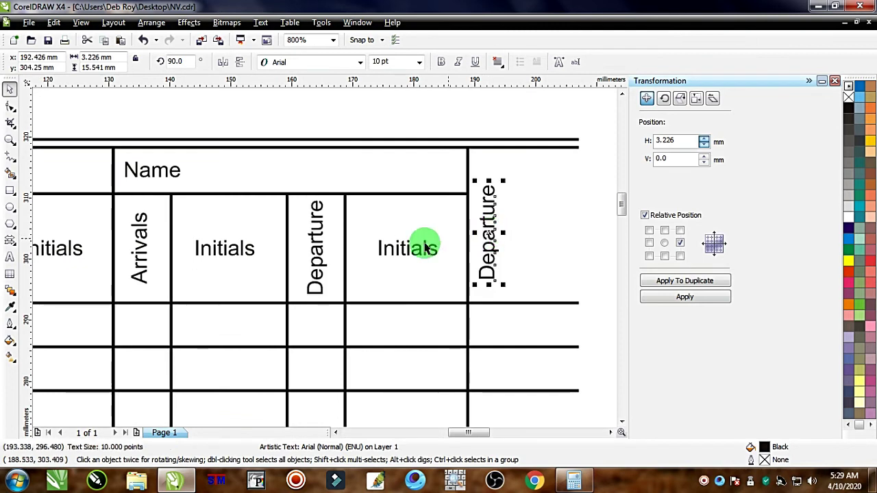
- Replace the copied label's text with "Initials of the" and "Head of the Office" on two lines
click(10, 255)
text(Ini)
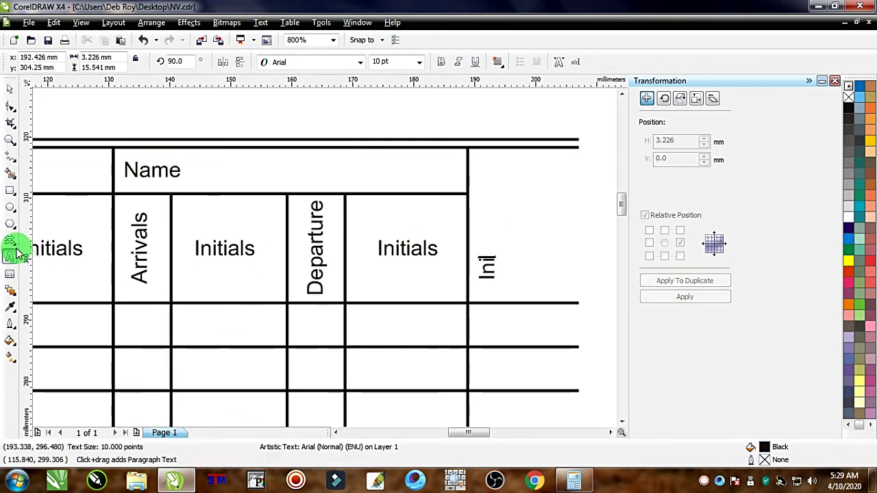
text(tials of the)
key(Return)
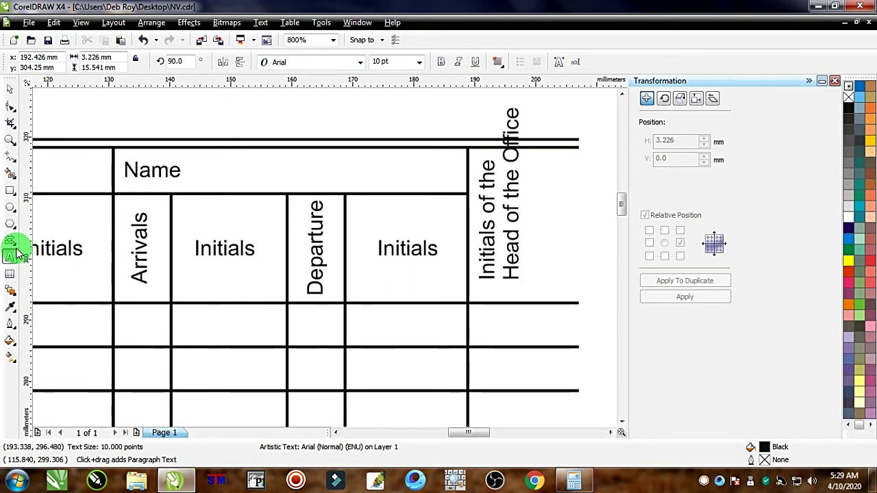
- Break "Office" onto a third line of the last column's label and centre-align all its text
click(511, 170)
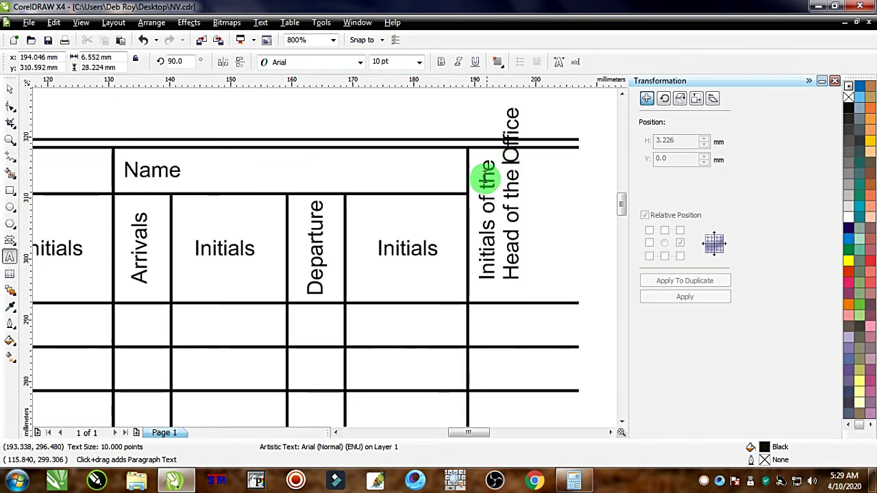
scroll(329, 252, down, 5)
scroll(550, 276, up, 5)
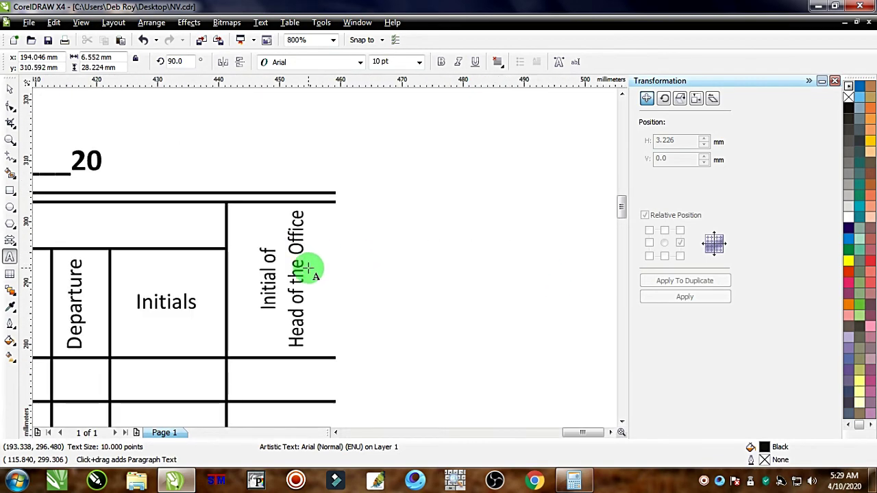
scroll(311, 281, down, 5)
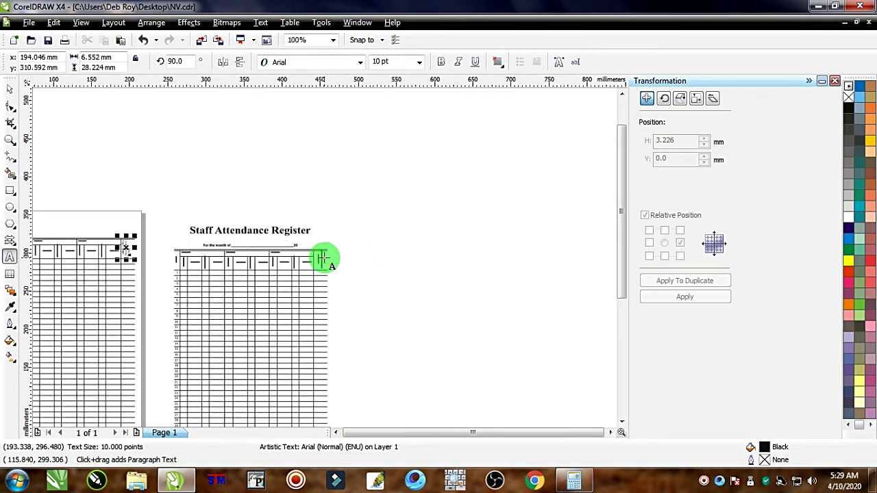
scroll(130, 246, up, 5)
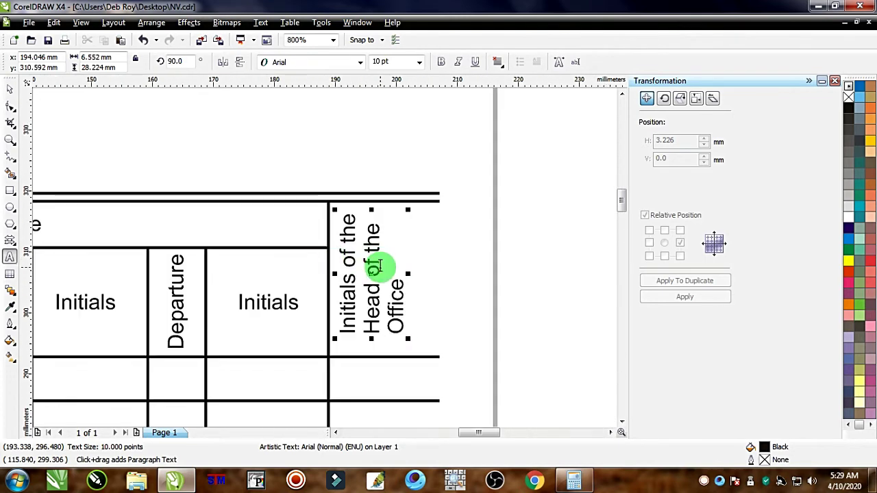
key(ctrl+a)
click(500, 61)
click(522, 111)
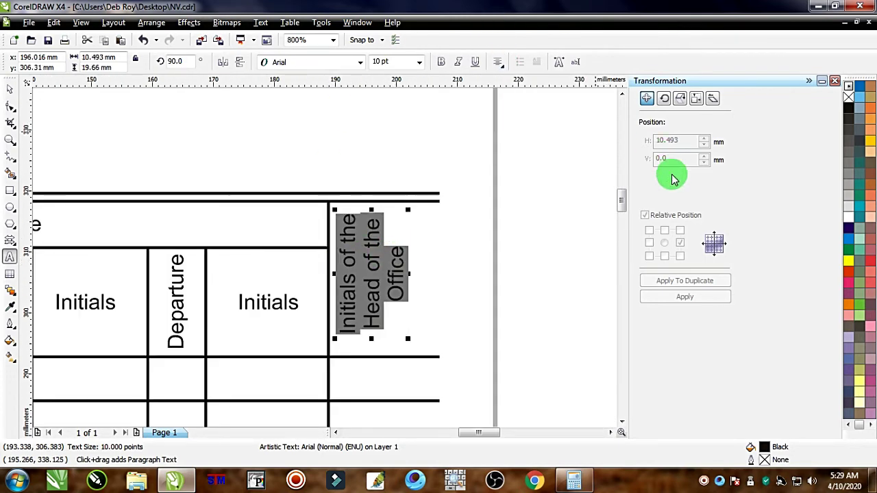
- Move the "Initials of the Head of the Office" label to the middle of the last header cell
click(9, 89)
click(517, 212)
click(374, 269)
drag(375, 263, 392, 266)
scroll(392, 266, down, 3)
key(Escape)
scroll(319, 255, down, 2)
scroll(326, 262, up, 3)
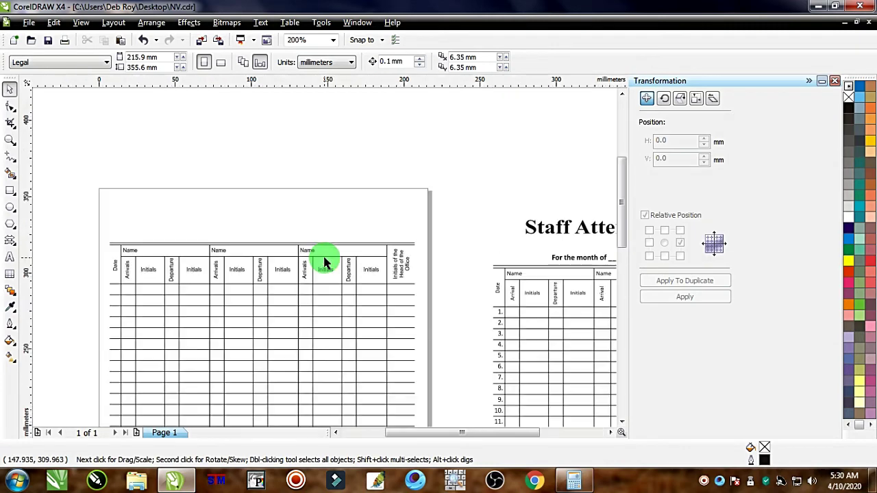
- Add a text object in the "Date" column below the header, with the numbers 1 to 5 on separate lines
scroll(264, 267, down, 2)
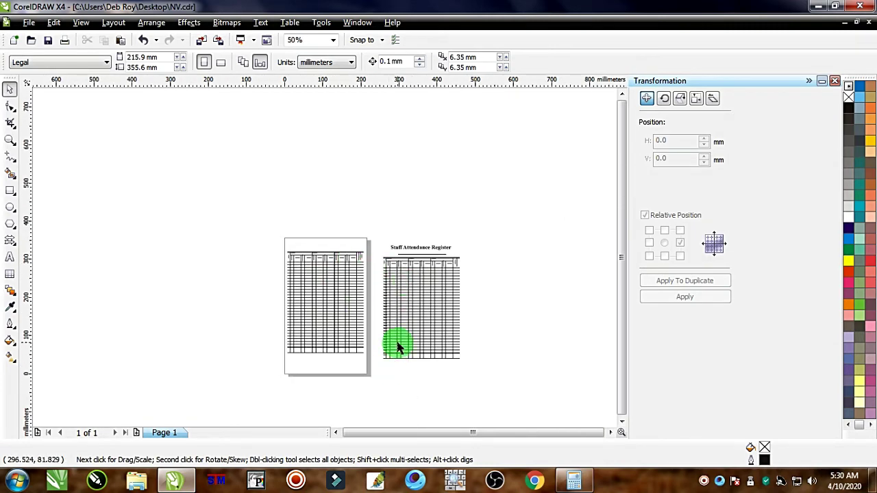
scroll(318, 239, up, 2)
scroll(307, 224, down, 2)
scroll(329, 240, up, 2)
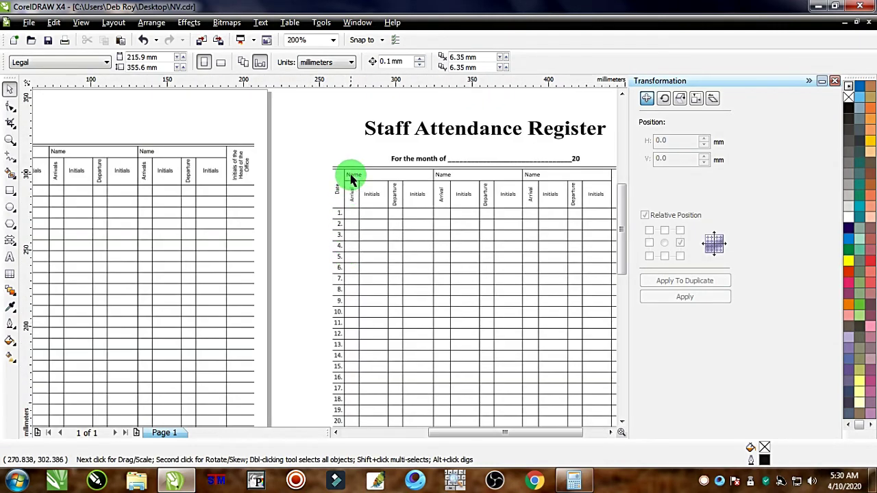
scroll(280, 243, down, 3)
scroll(326, 263, up, 3)
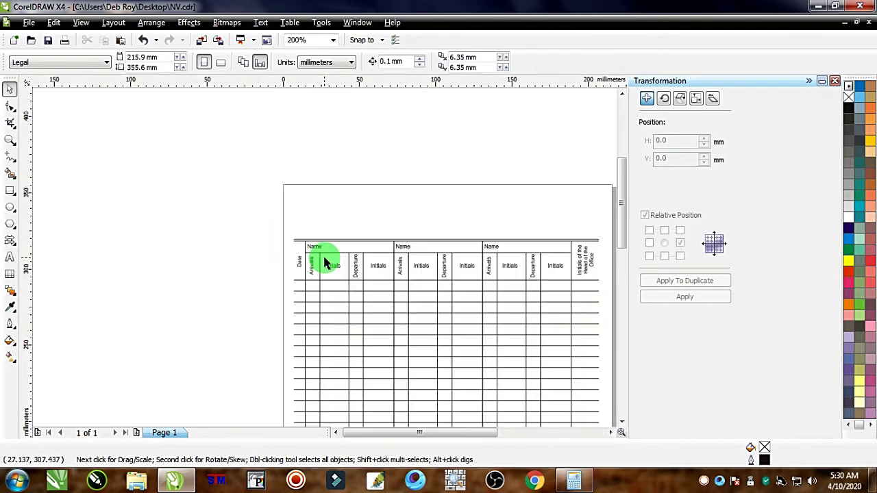
scroll(297, 293, up, 3)
click(10, 256)
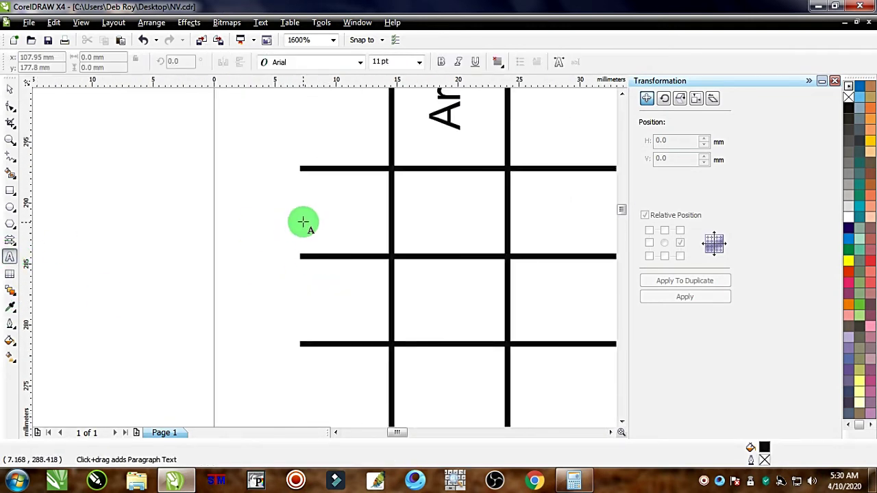
click(337, 204)
text(1)
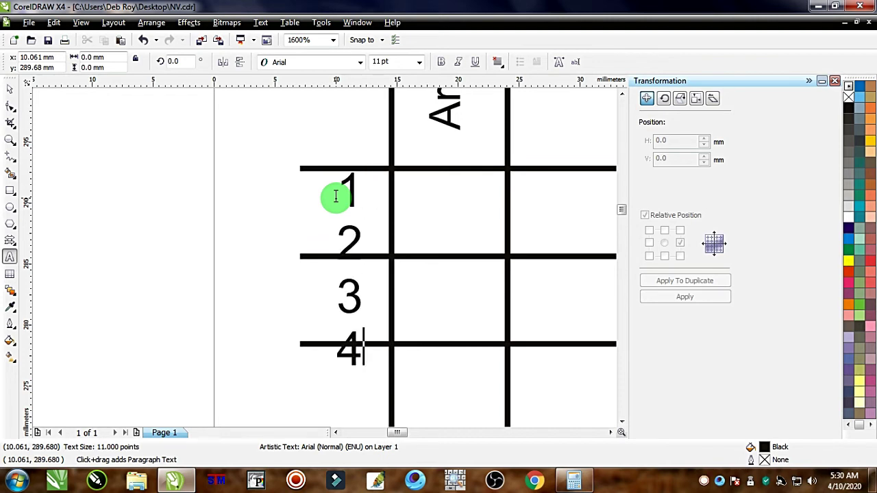
- Set the font size of all the date numbers to 10 pt
key(ctrl+a)
click(386, 61)
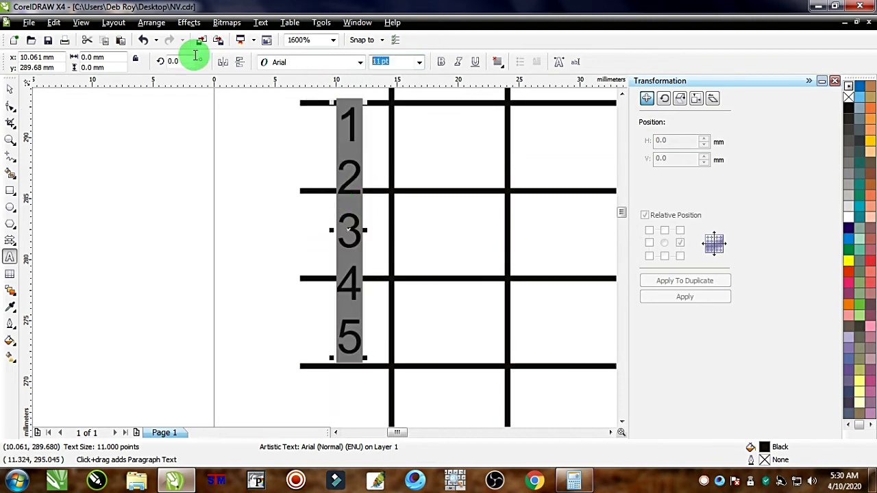
text(10)
key(Return)
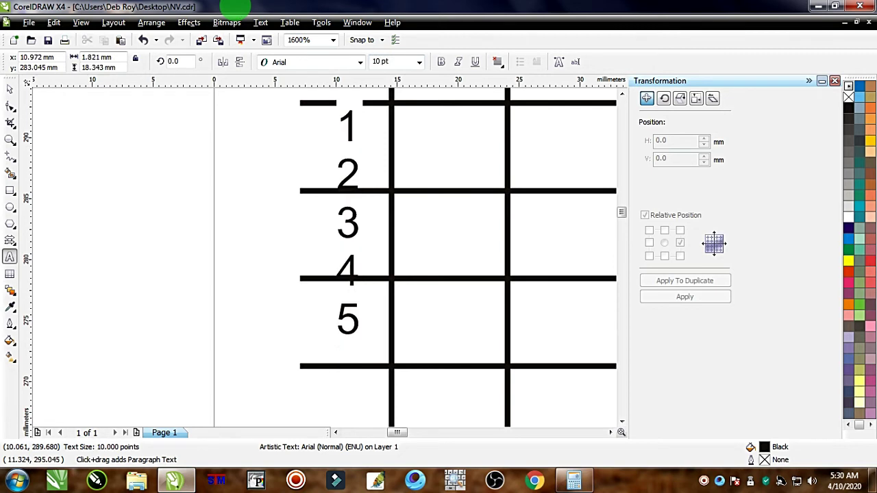
- Continue the date list with the numbers 6 to 31, each on its own line
text(6)
key(Return)
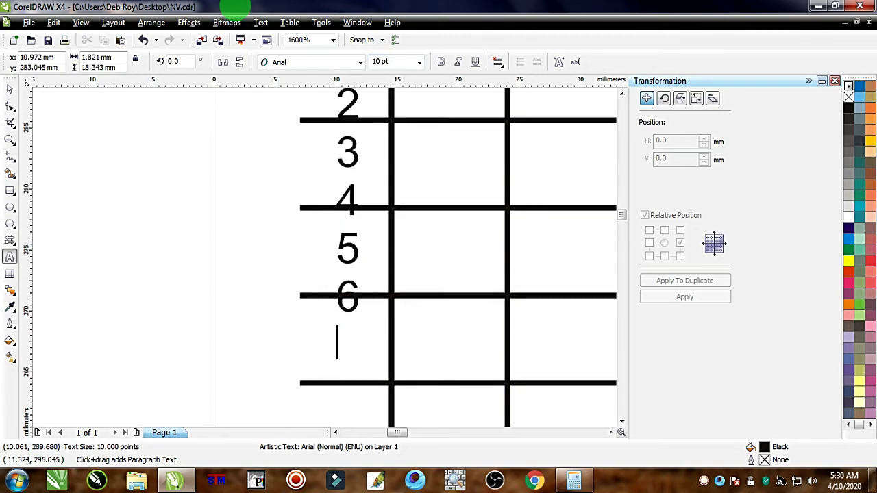
key(Return)
text(9)
key(Return)
text(10)
key(Return)
text(11)
key(Return)
text(12)
key(Return)
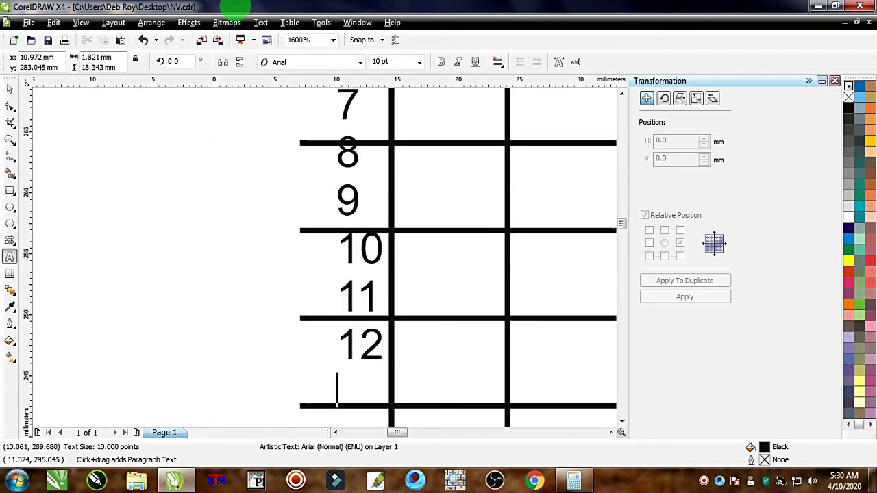
text(13)
key(Return)
text(14)
key(Return)
text(15)
key(Return)
text(16)
key(Return)
text(17)
key(Return)
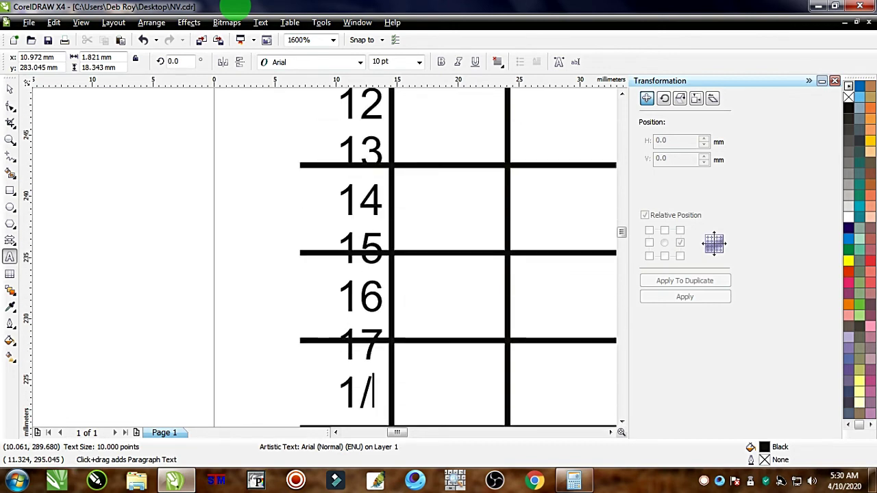
text(1/)
key(Return)
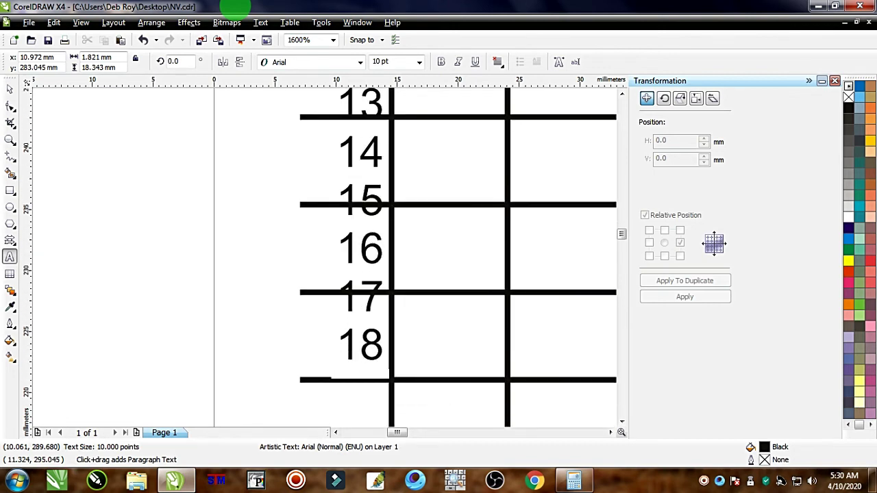
key(Return)
text(20)
key(Return)
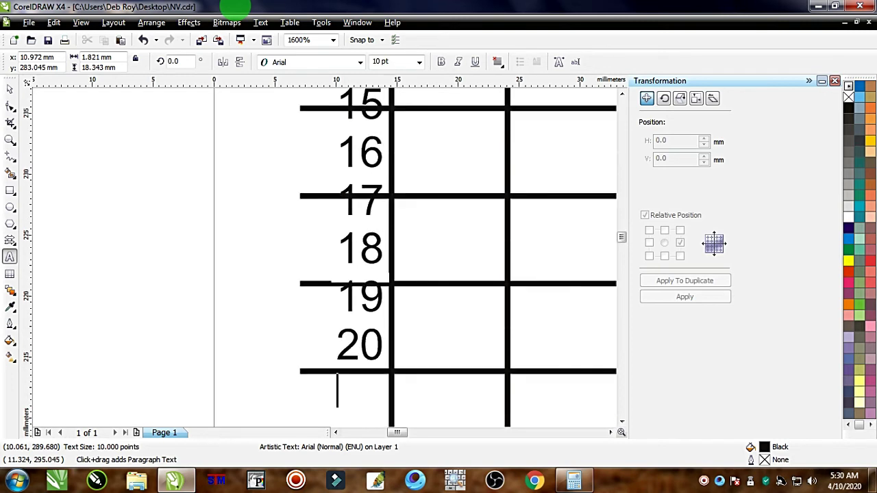
text(21)
key(Return)
text(22)
key(Return)
text(22)
key(BackSpace)
text(3)
key(Return)
text(24)
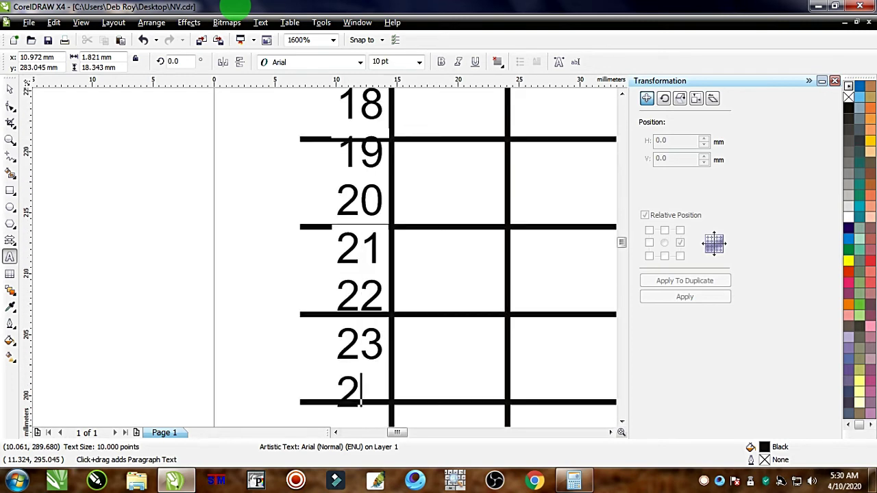
key(Return)
text(25)
key(Return)
text(26)
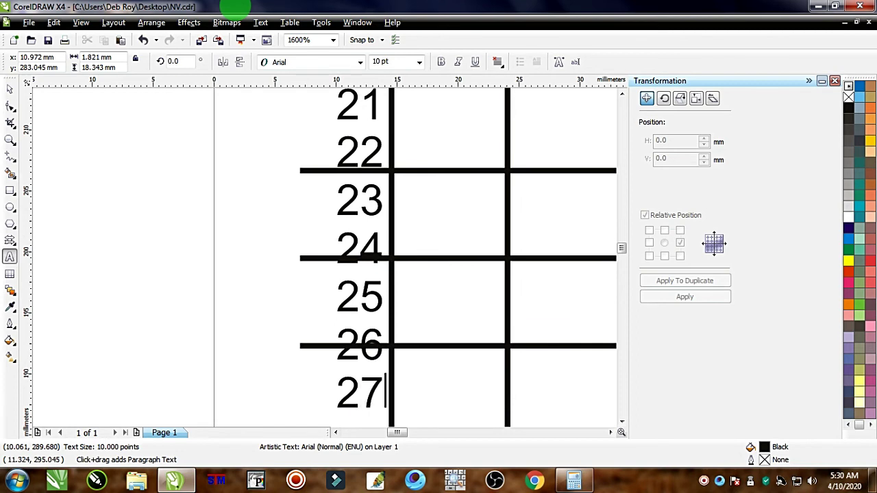
key(Return)
text(28)
key(Return)
text(29)
key(Return)
text(30)
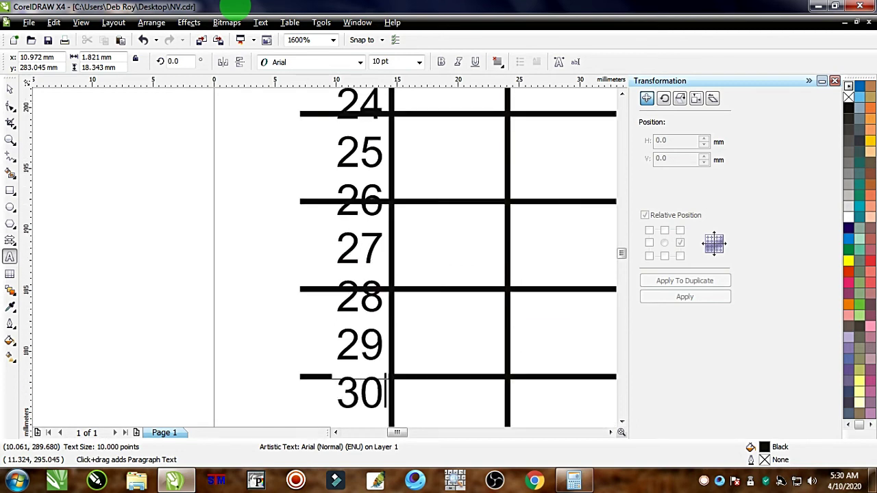
key(Return)
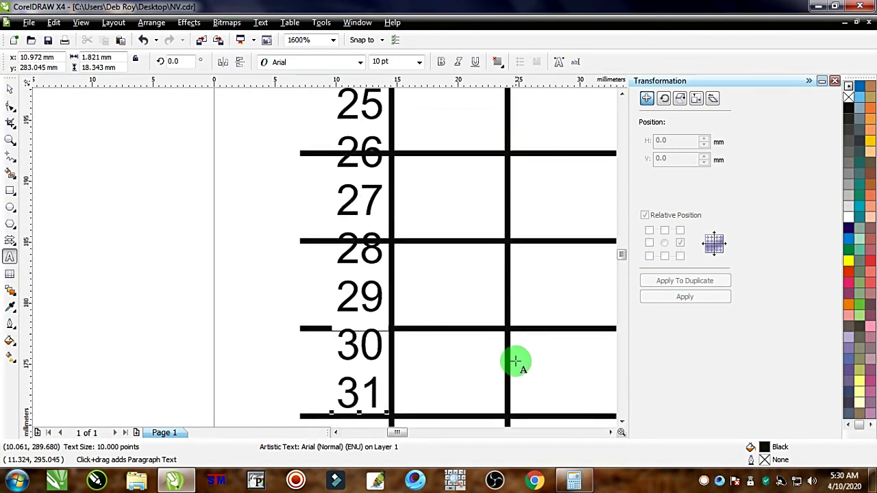
- Move the date numbers slightly down so that 1 sits mid-height in the first row below the header
scroll(323, 229, down, 5)
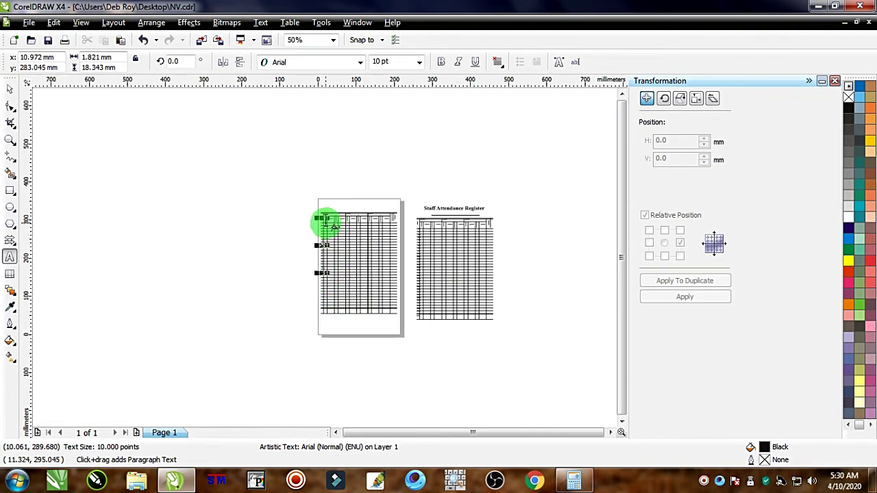
scroll(326, 223, up, 4)
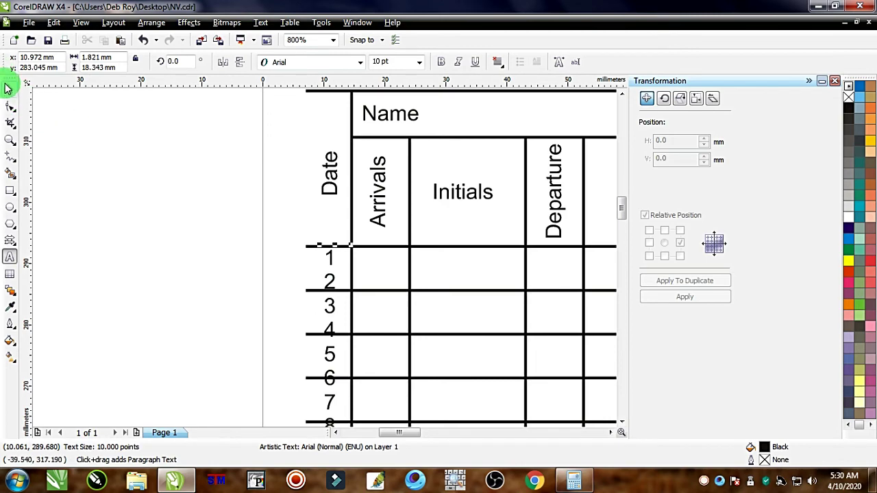
click(8, 87)
click(243, 231)
scroll(340, 270, down, 3)
scroll(339, 271, up, 4)
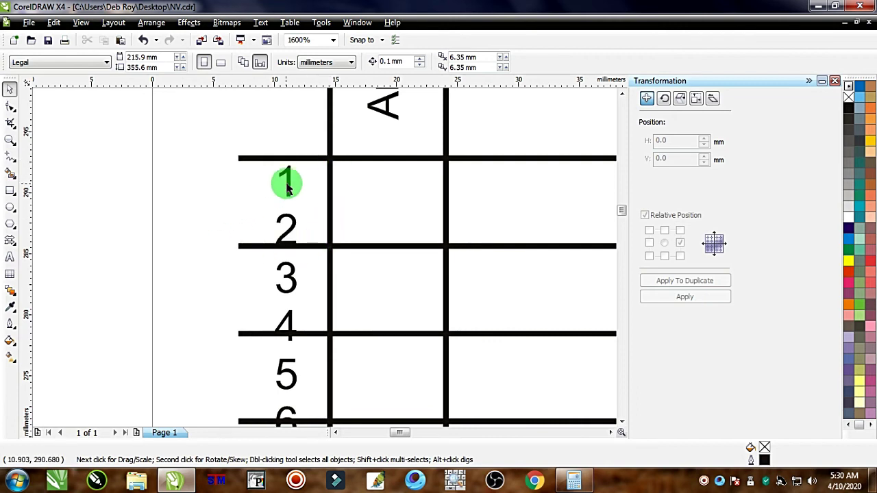
drag(289, 180, 283, 198)
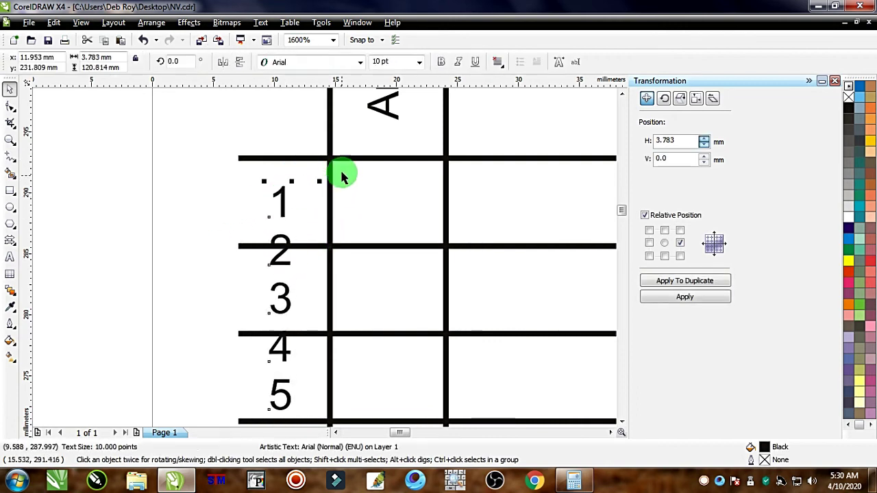
- Right-align the date numbers and shift the text back left within the "Date" column
click(499, 61)
click(520, 134)
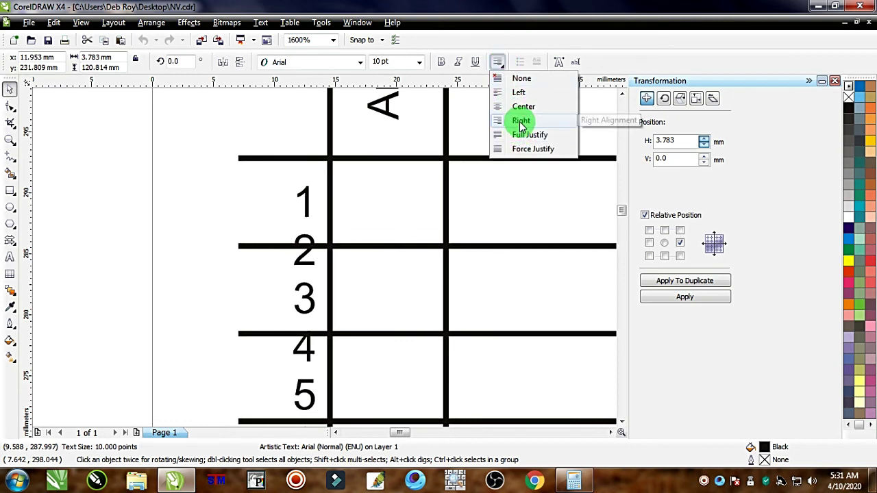
click(521, 124)
click(322, 260)
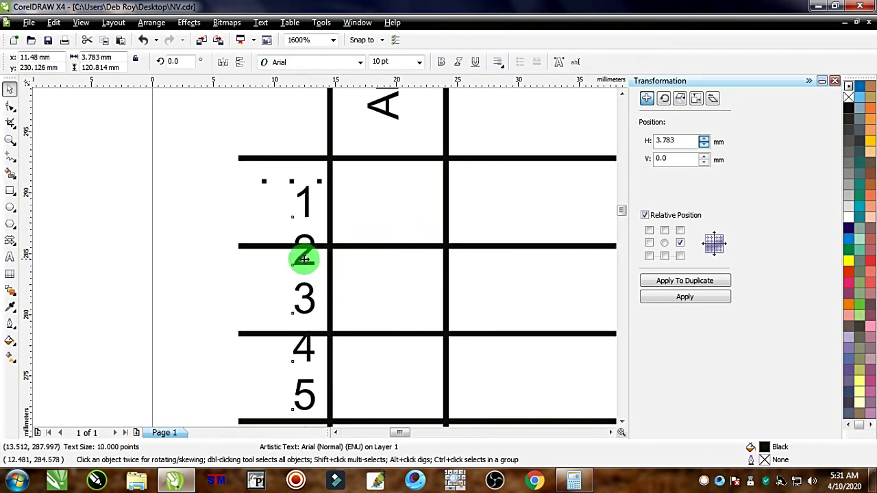
drag(303, 255, 274, 249)
click(257, 211)
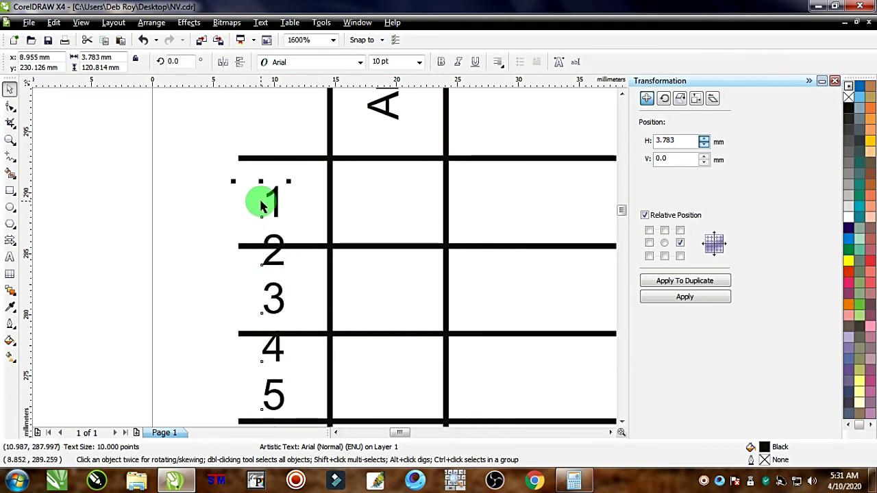
- Stretch the date list's line spacing until 31 falls in the last date row, and nudge the numbers right within the column
scroll(261, 206, down, 3)
scroll(336, 302, down, 3)
scroll(326, 260, up, 1)
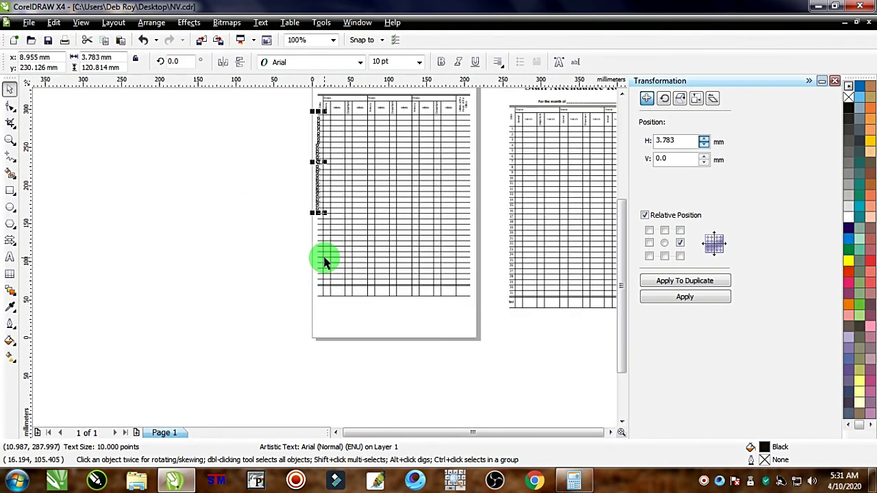
scroll(319, 250, up, 1)
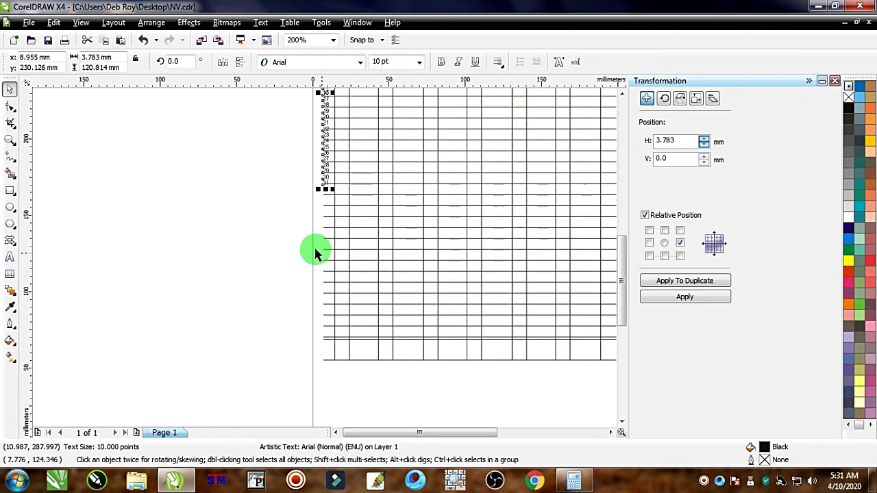
click(10, 107)
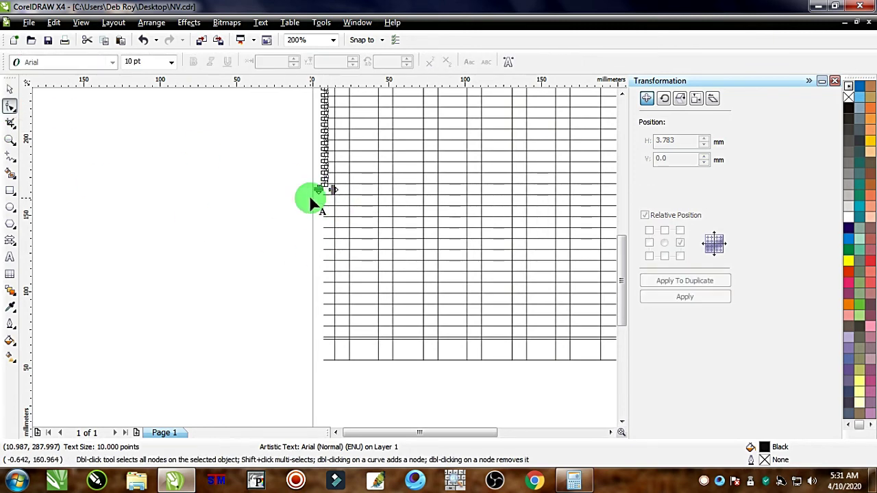
drag(320, 190, 322, 336)
scroll(322, 336, up, 3)
drag(331, 157, 334, 231)
click(9, 107)
key(Right)
key(Right)
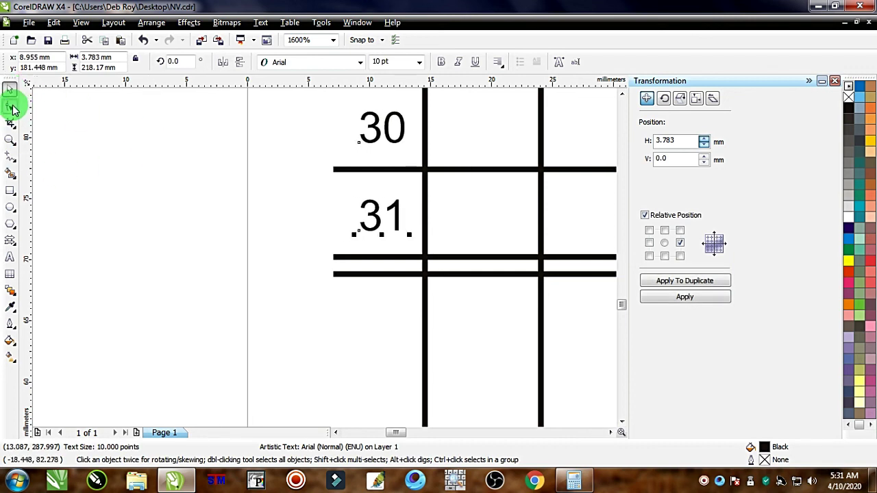
- Fine-tune the date list's line spacing so that 31 is vertically centred in its row, and deselect the text
click(10, 107)
scroll(366, 229, up, 1)
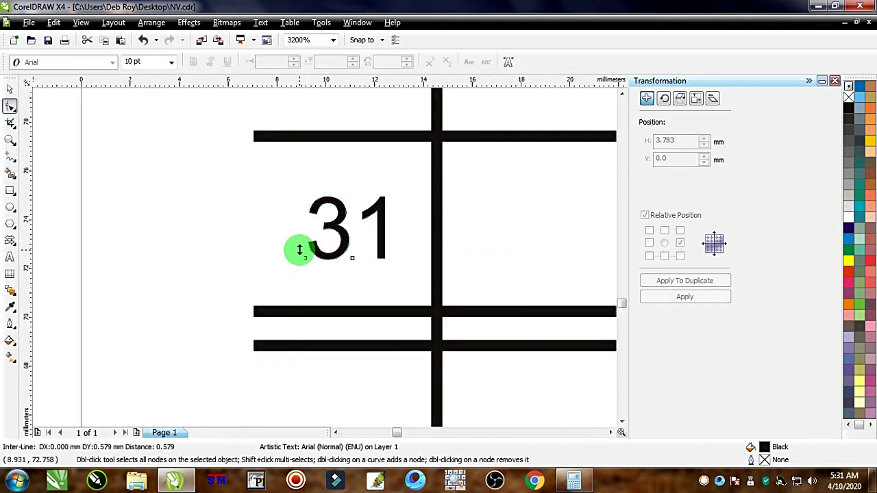
scroll(323, 257, down, 2)
scroll(326, 262, up, 2)
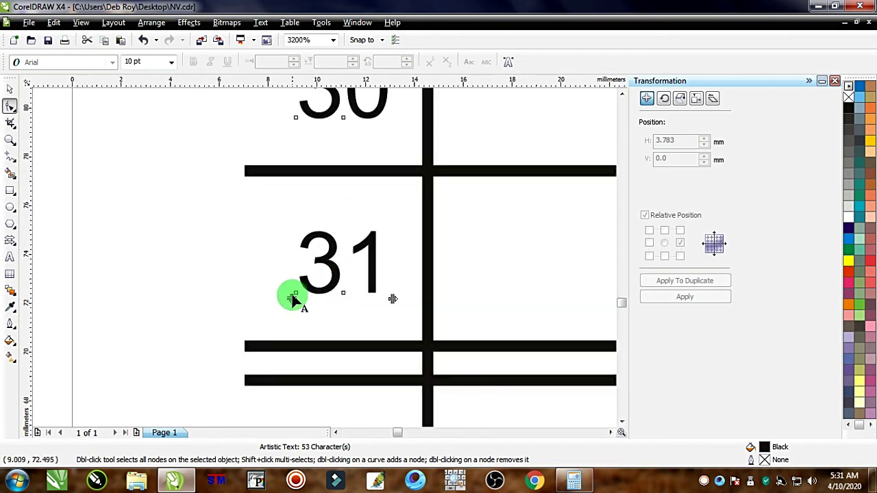
drag(293, 296, 288, 276)
scroll(326, 250, down, 2)
click(10, 89)
click(153, 176)
- Check the date numbers against their rows and examine the bottom row of the reference table
scroll(326, 258, down, 3)
scroll(329, 261, up, 3)
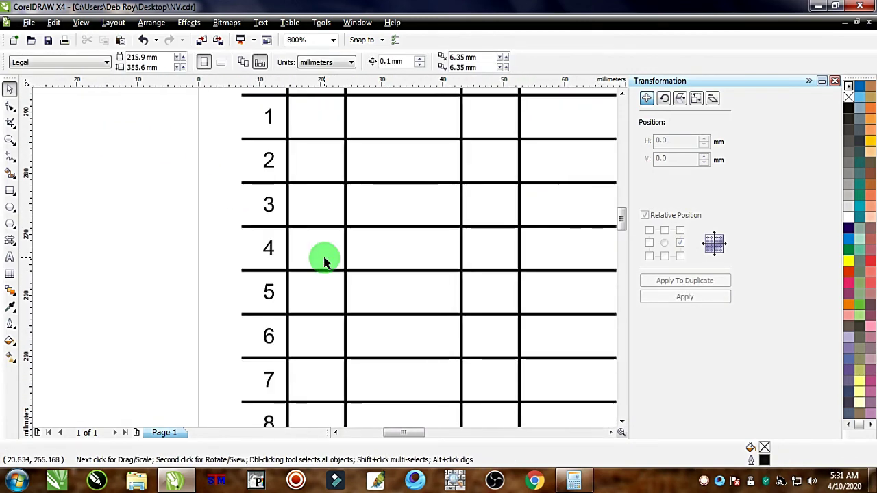
scroll(366, 254, down, 4)
scroll(329, 336, up, 2)
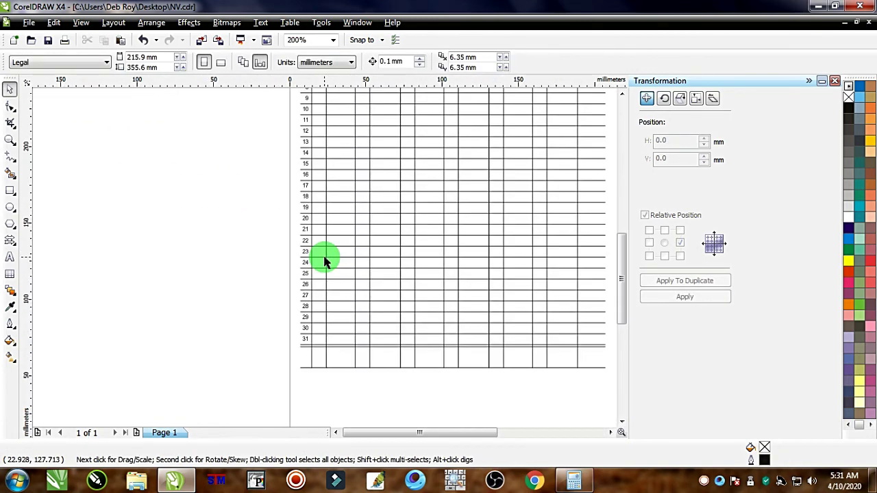
scroll(322, 255, down, 2)
scroll(339, 284, up, 2)
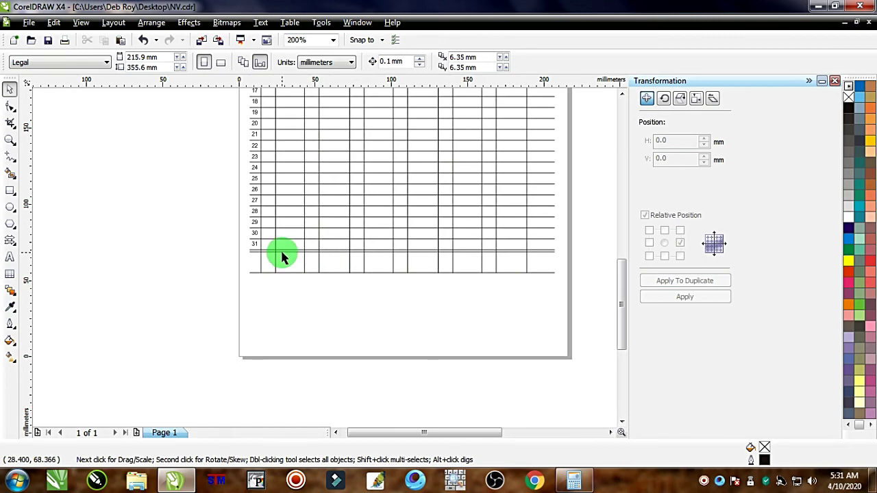
scroll(283, 257, down, 2)
scroll(331, 270, up, 3)
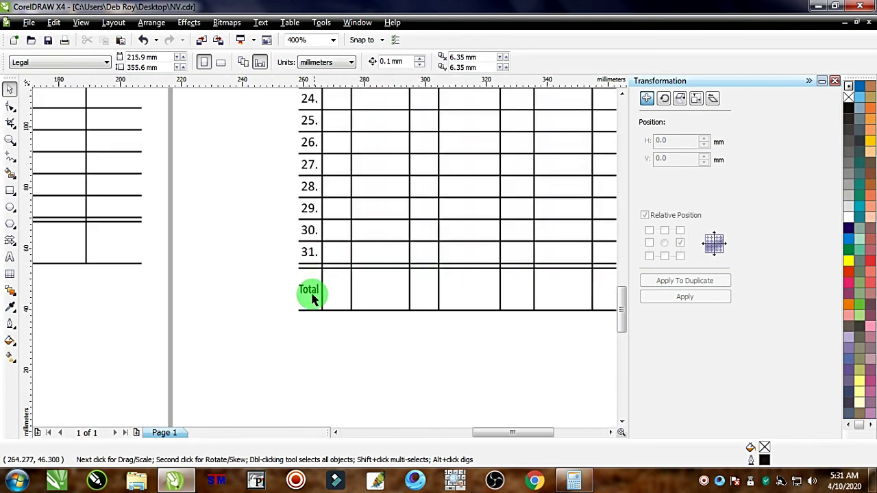
- Add a bold 11 pt "Total" label in the bottom row of the "Date" column
scroll(307, 291, down, 2)
scroll(133, 245, up, 3)
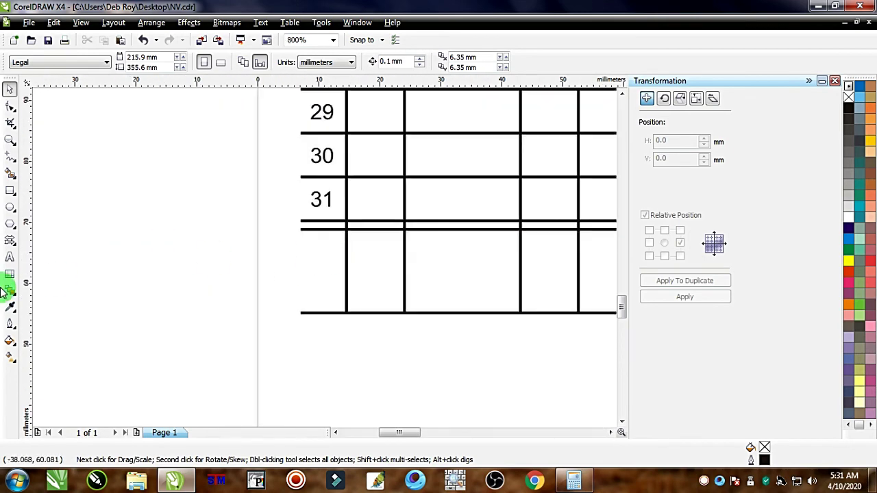
click(9, 258)
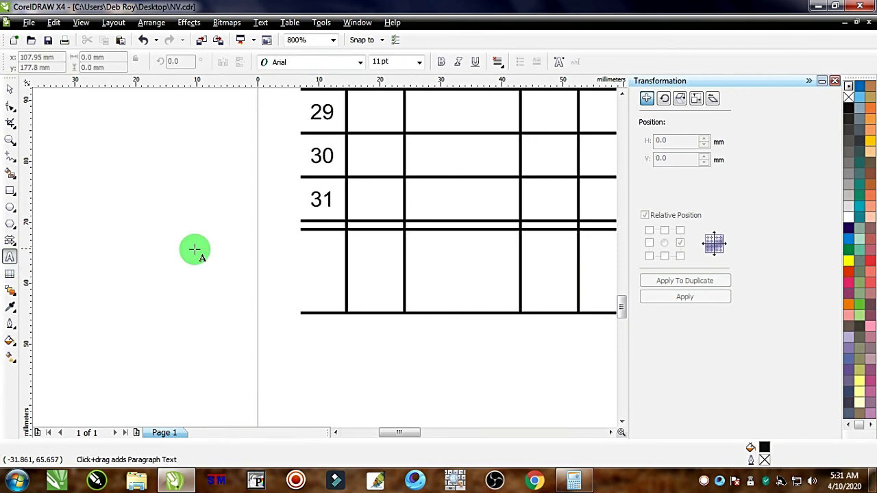
click(301, 266)
text(To)
key(ctrl+a)
click(441, 62)
click(9, 88)
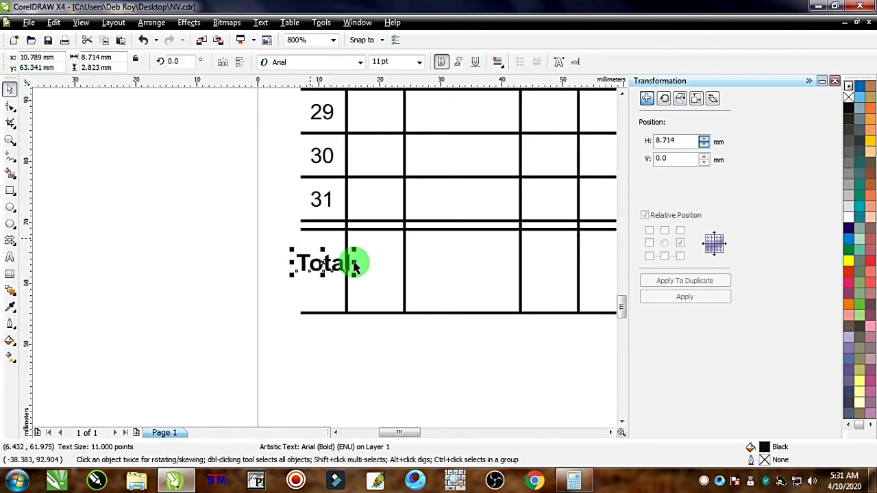
- Narrow the "Total" label to about 6.7 mm wide and centre it in the bottom cell of the "Date" column
scroll(318, 254, up, 2)
drag(303, 251, 245, 251)
scroll(318, 250, down, 2)
drag(317, 251, 322, 258)
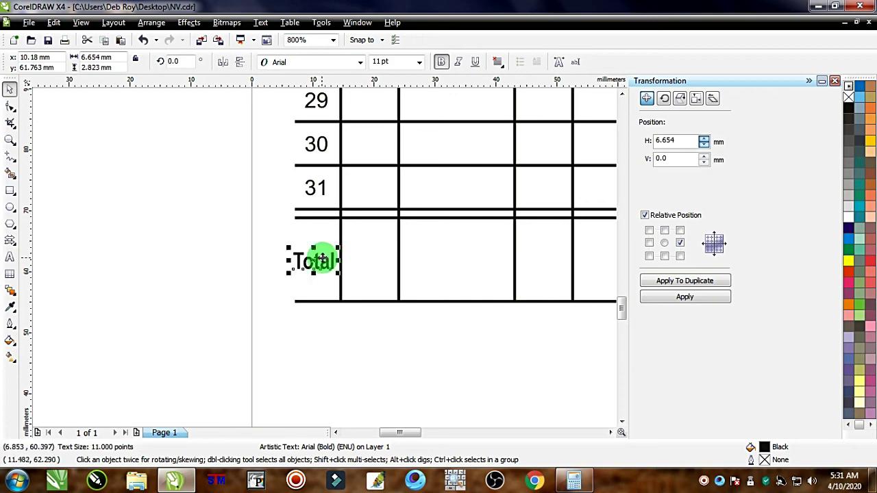
- Examine the title and the "For the month of" line above the reference table
scroll(322, 258, down, 5)
scroll(388, 268, up, 3)
scroll(323, 254, down, 3)
scroll(336, 228, up, 3)
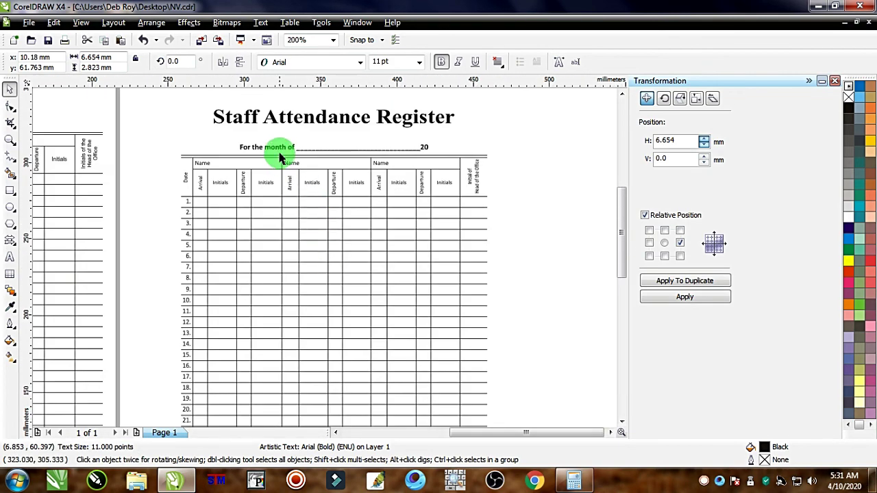
scroll(333, 255, down, 2)
scroll(329, 256, up, 2)
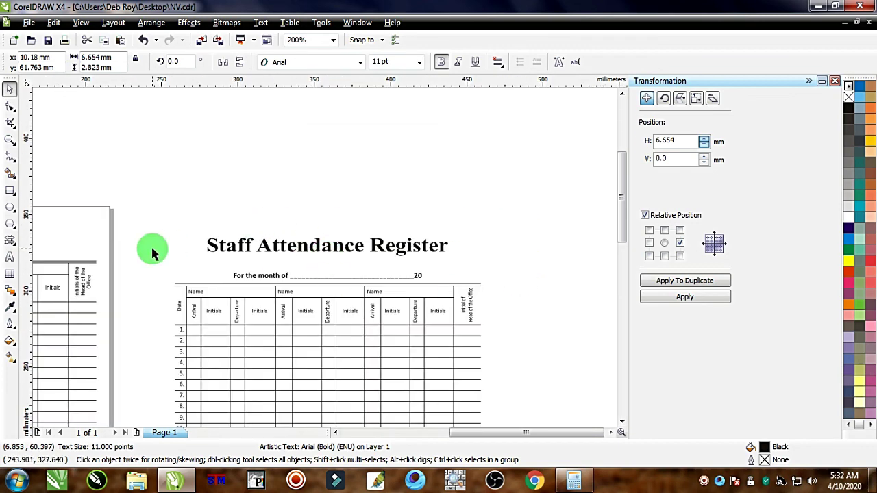
scroll(323, 251, down, 3)
scroll(337, 268, up, 3)
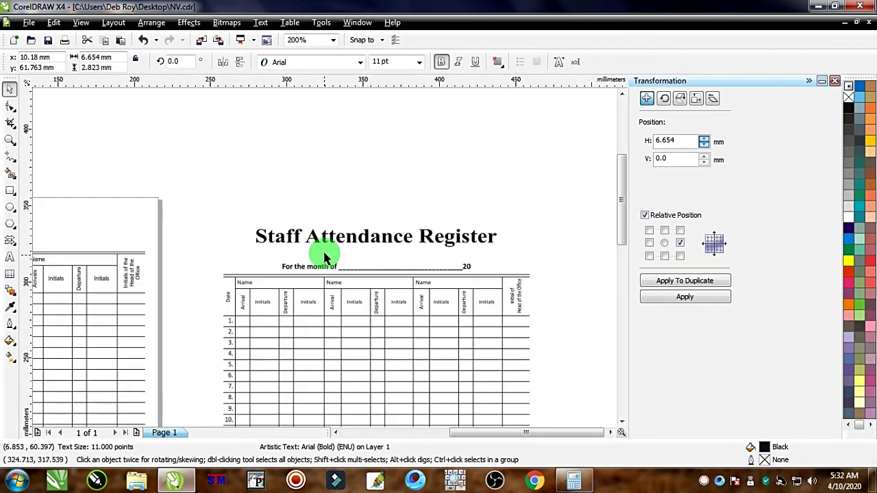
- Group the reference's title and "For the month of" line and move the group onto the legal page above the table
click(319, 240)
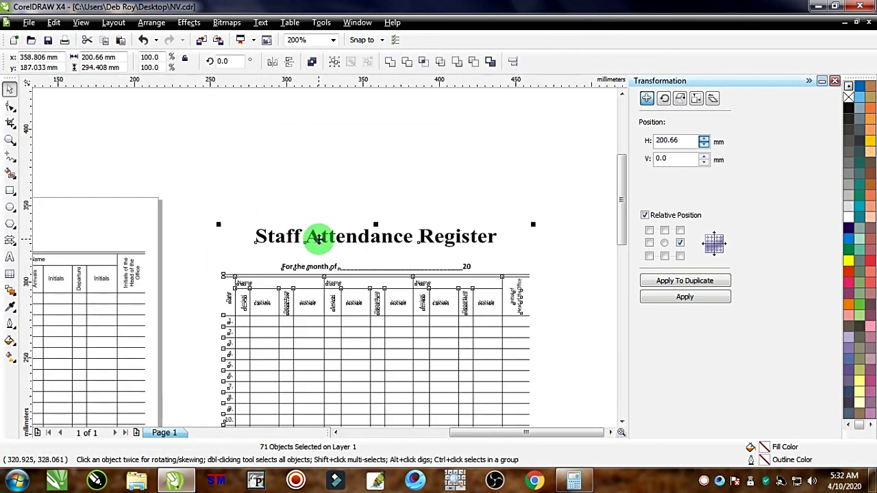
drag(218, 171, 544, 288)
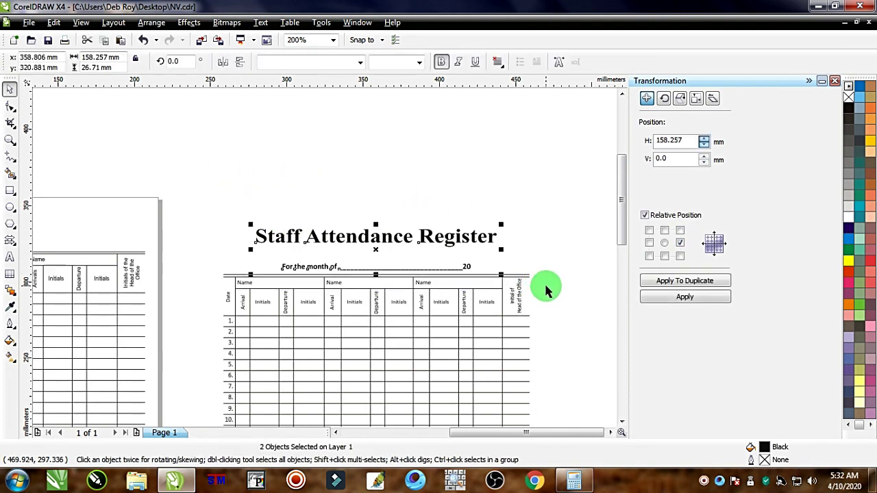
key(ctrl+g)
scroll(323, 251, down, 3)
scroll(433, 230, up, 3)
scroll(346, 252, down, 2)
drag(346, 253, 166, 235)
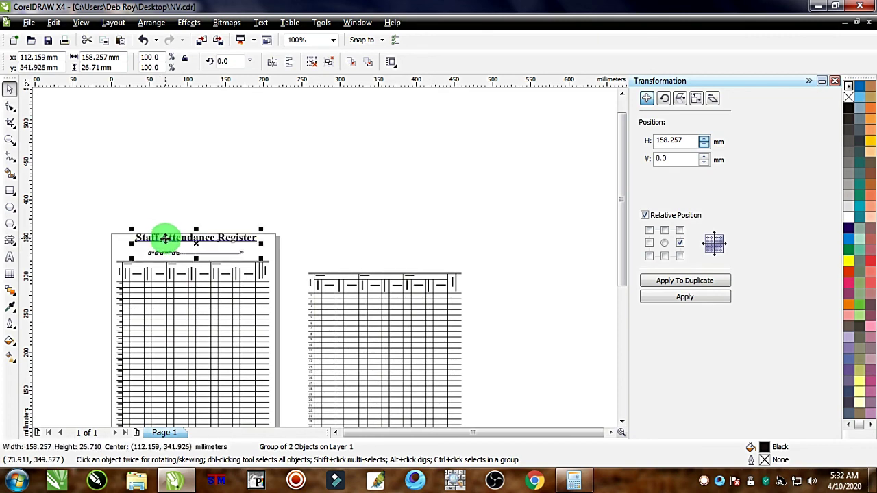
- Nudge the title group down about 7 mm so the "For the month of" line sits just above the table's double top rule
scroll(167, 235, up, 3)
key(Down)
key(Down)
key(Down)
key(Down)
key(Down)
key(Down)
key(Down)
key(Down)
key(Down)
key(Down)
key(Down)
key(Down)
key(Down)
key(Down)
key(Down)
key(Down)
key(Down)
key(Down)
key(Down)
key(Down)
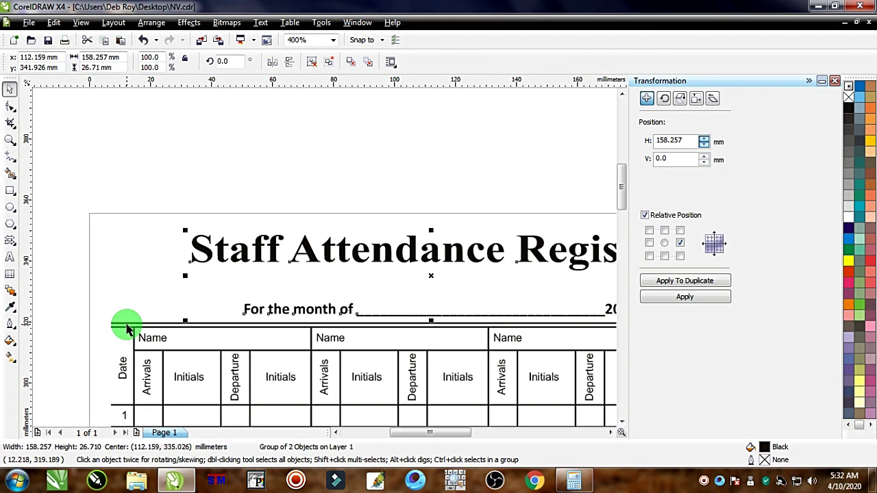
- Centre the title group horizontally on the table's 200 mm top rule
shift+click(126, 328)
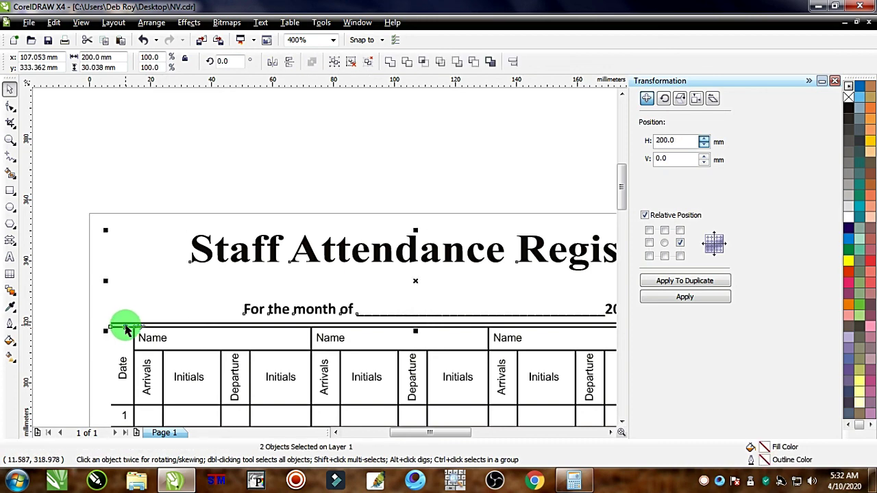
key(c)
key(Escape)
- Group the title, table and all labels of the recreated register and centre the group on the legal page
scroll(338, 283, down, 2)
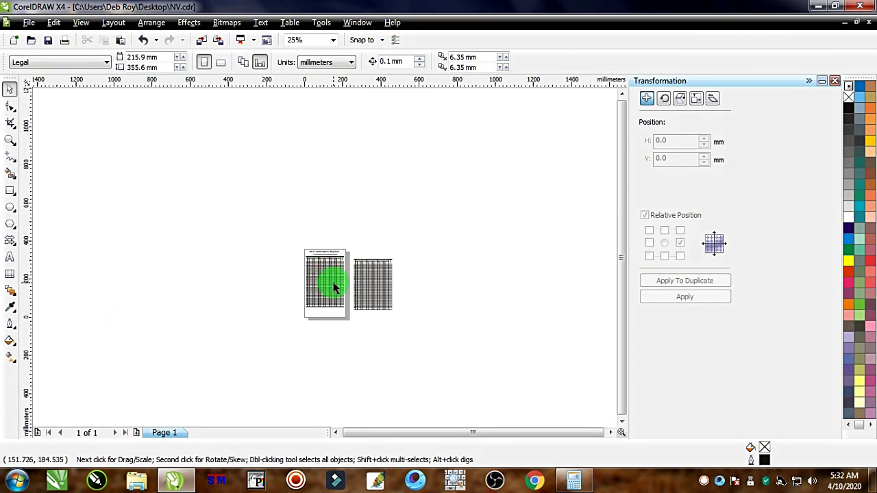
scroll(334, 288, up, 2)
drag(206, 149, 382, 389)
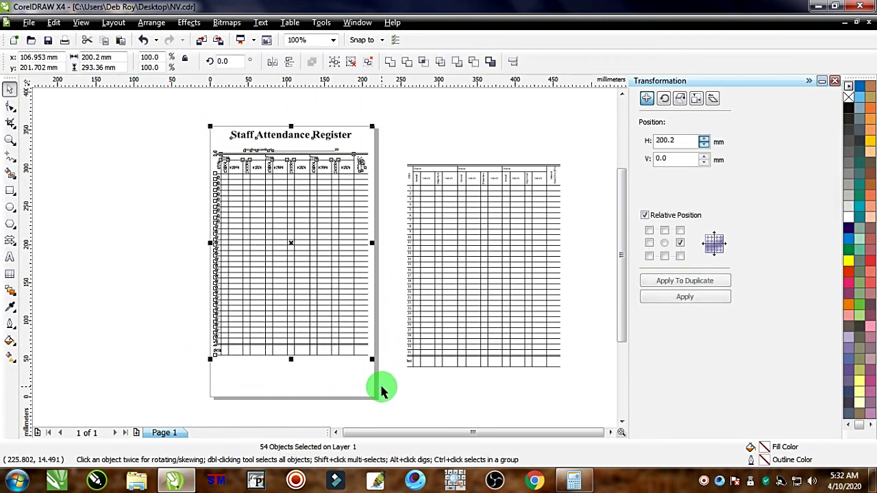
key(ctrl+g)
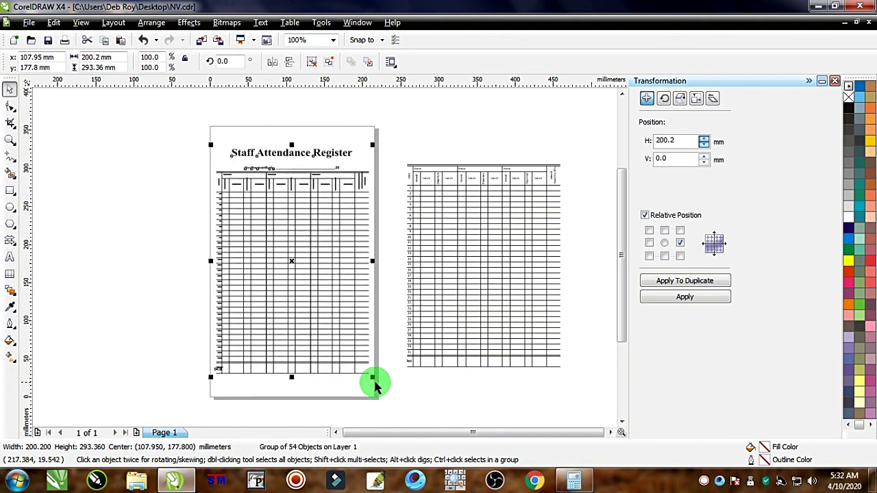
click(180, 203)
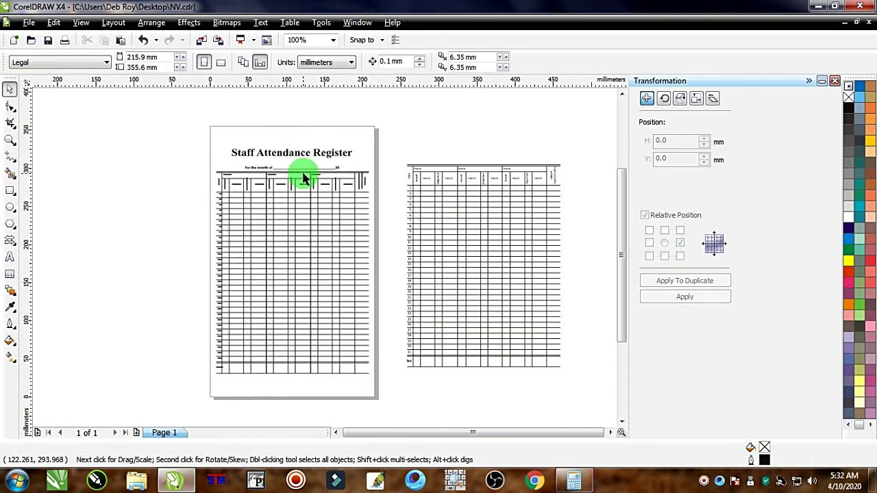
- Compare the recreated register's title and header rows with the reference table
scroll(304, 172, up, 2)
scroll(329, 260, down, 2)
scroll(323, 255, up, 1)
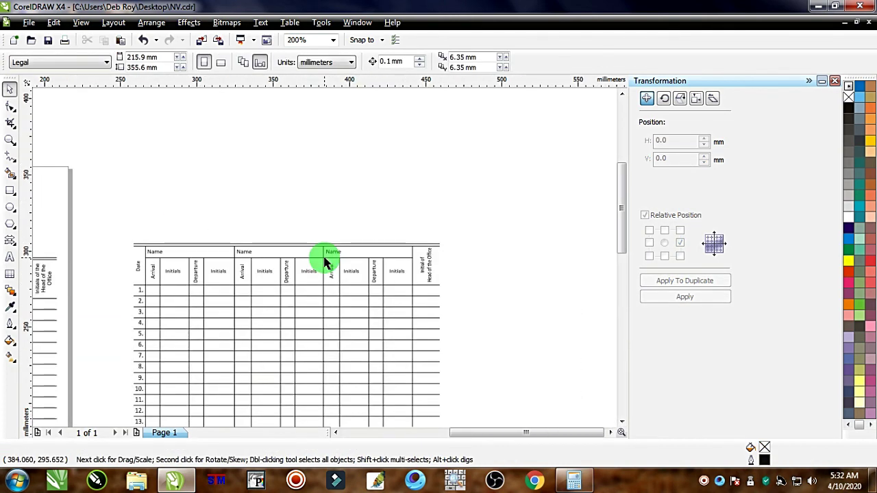
scroll(231, 263, down, 2)
scroll(292, 269, up, 2)
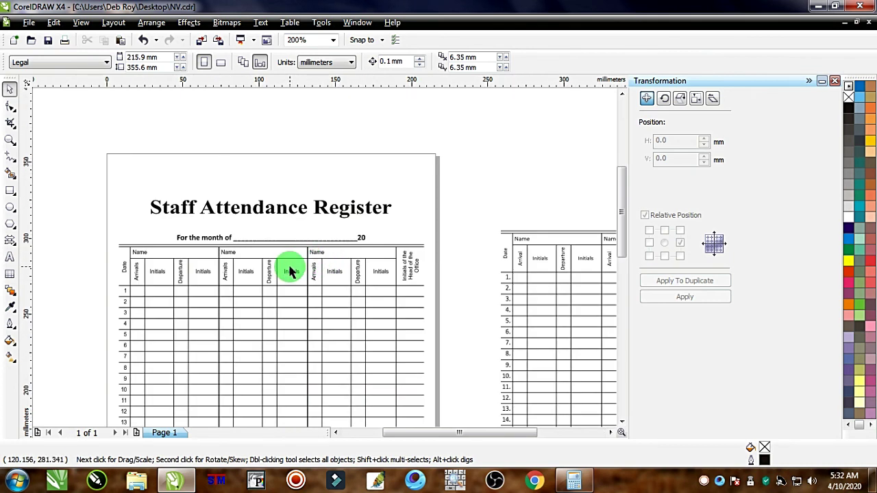